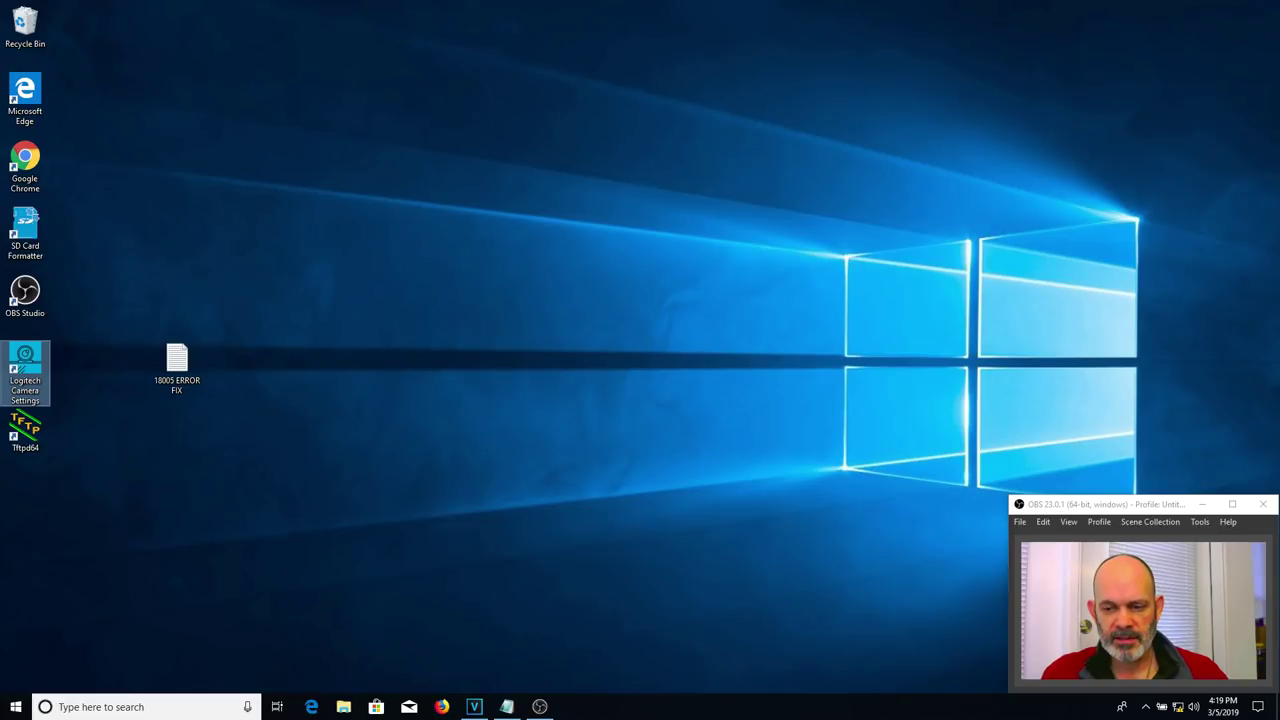
# - Open Network Connections via Network & Internet settings and Network and Sharing Center's adapter settings
pyautogui.moveTo(1180, 706)
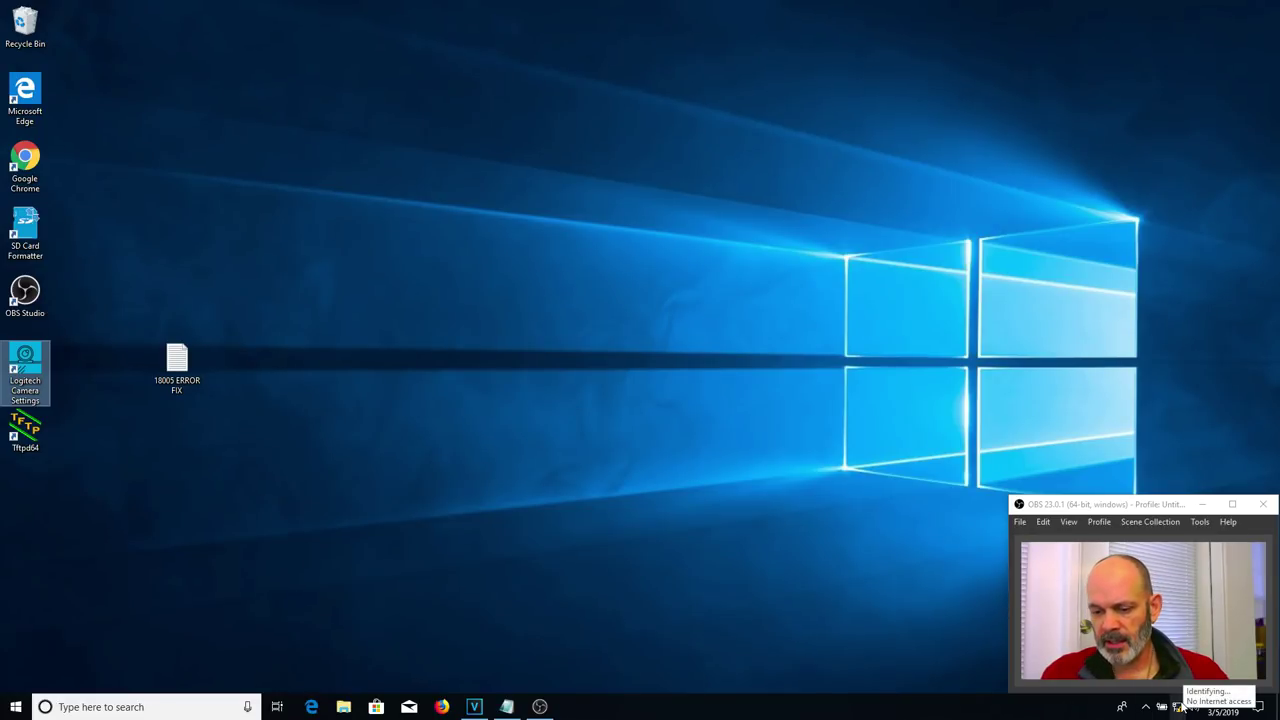
pyautogui.click(1178, 708)
pyautogui.rightClick(1178, 708)
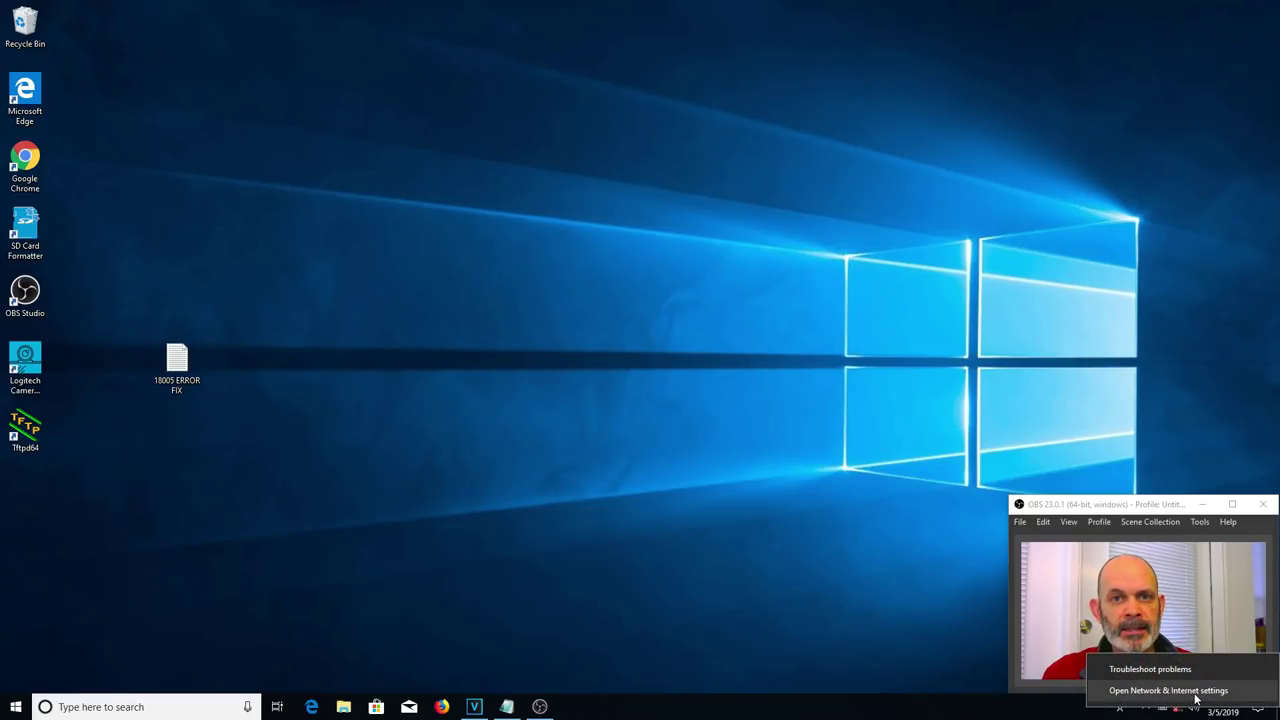
pyautogui.click(1180, 690)
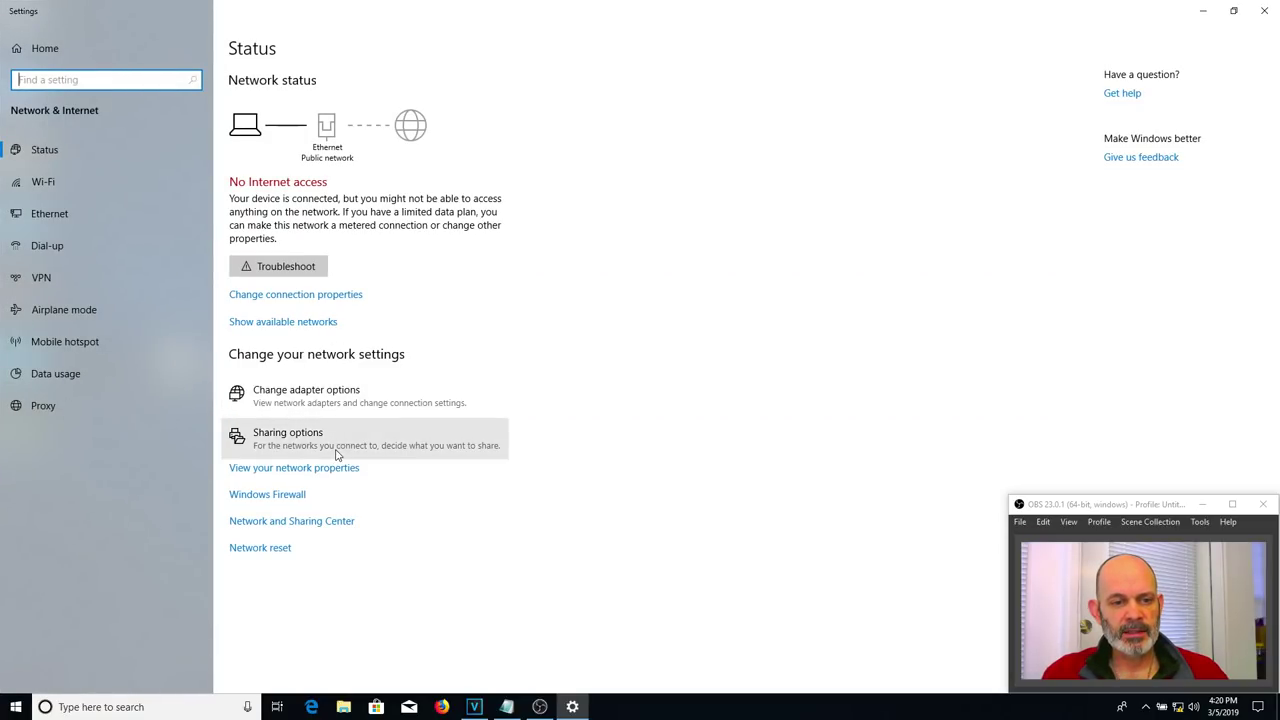
pyautogui.click(320, 528)
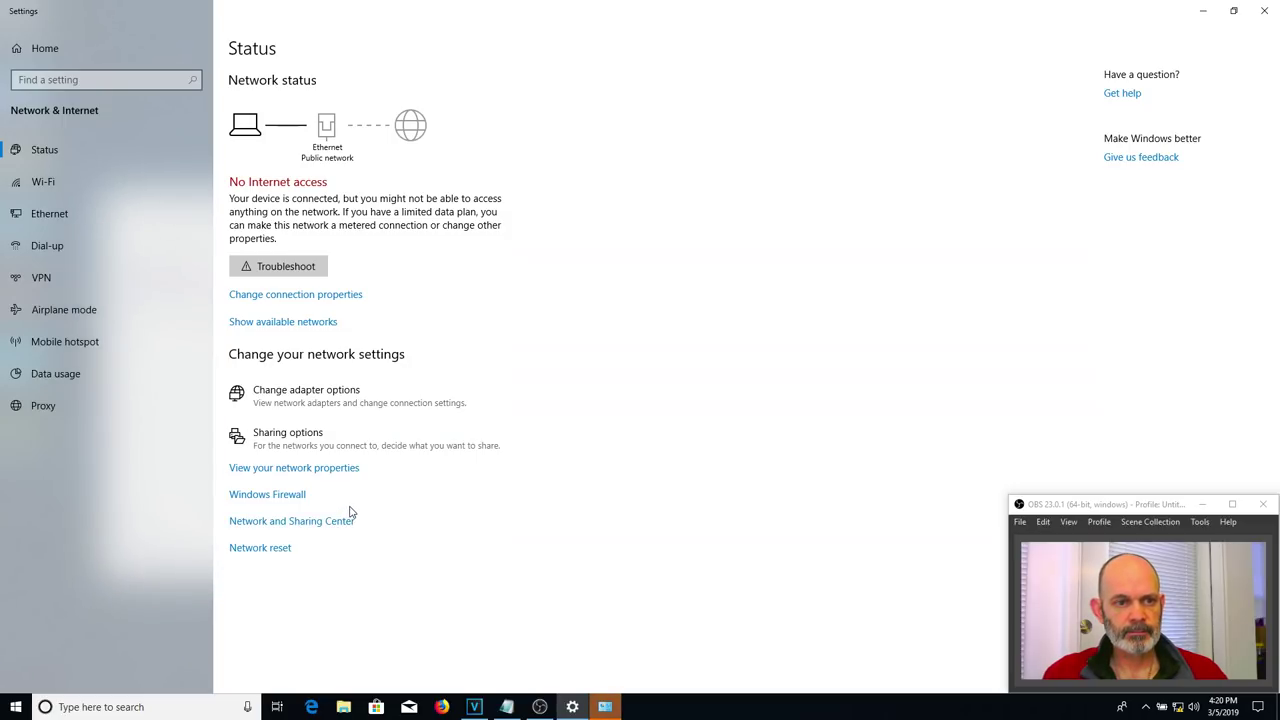
pyautogui.click(606, 708)
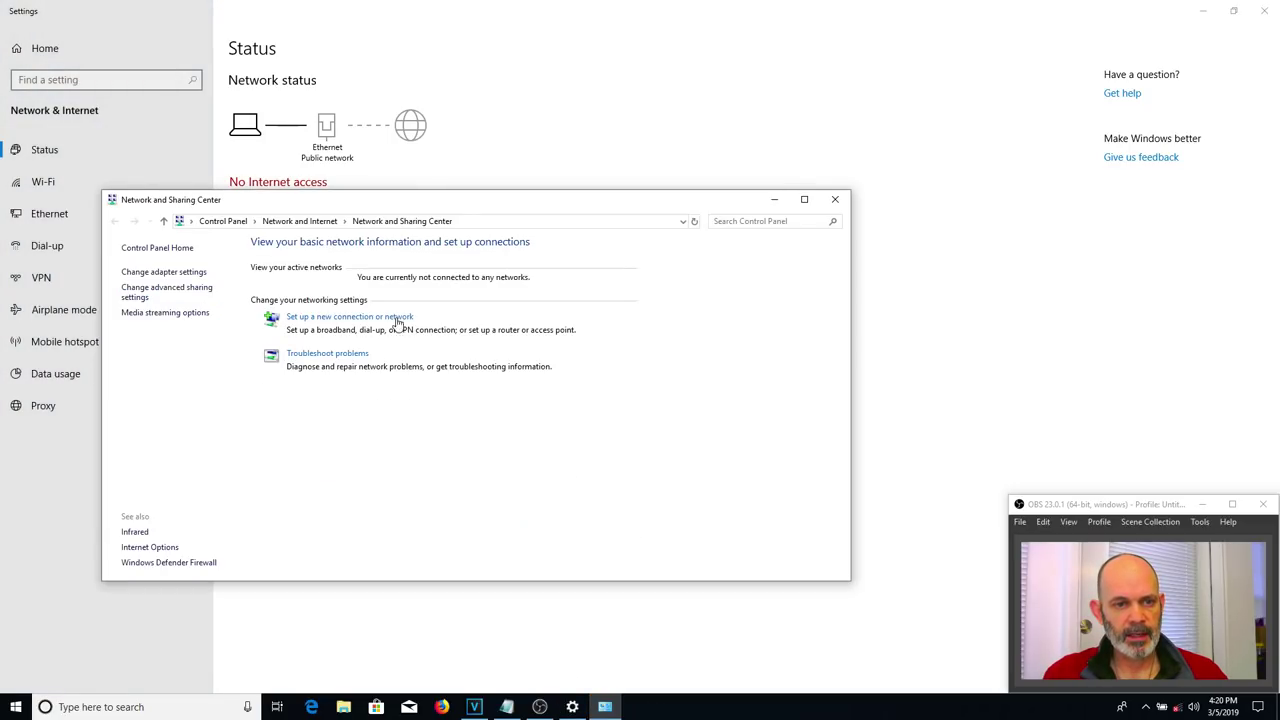
pyautogui.click(186, 280)
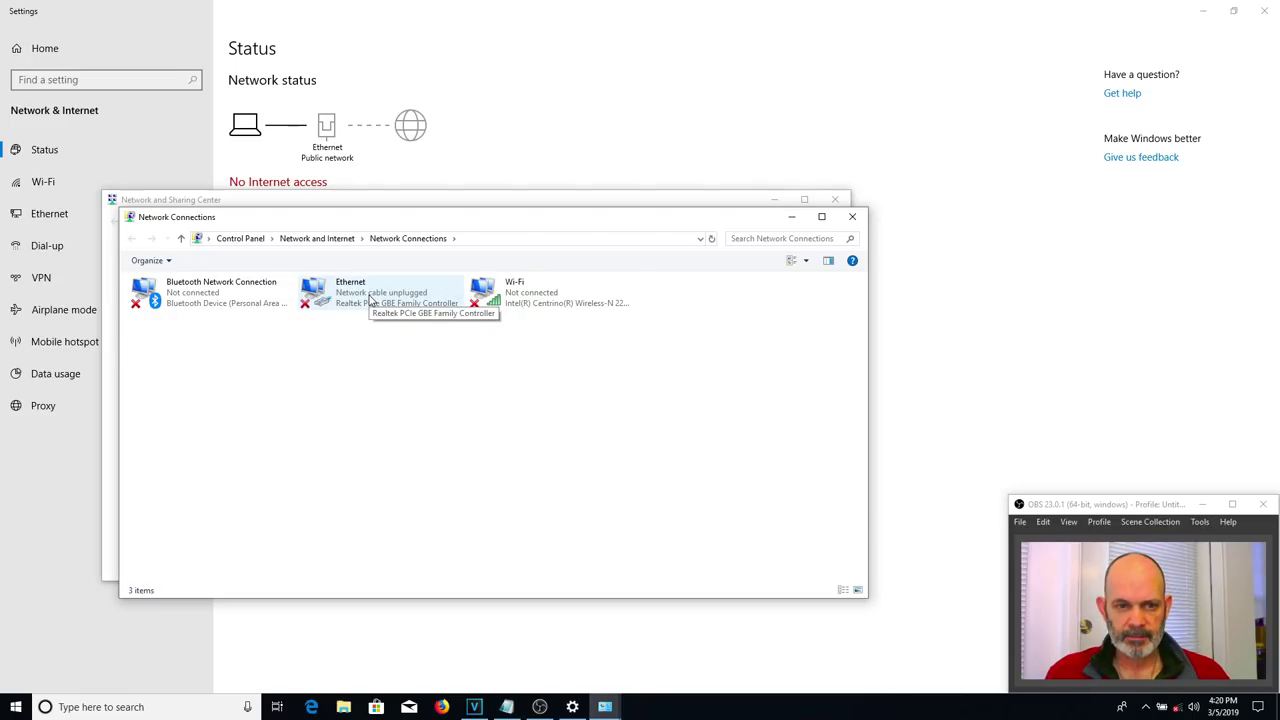
# - Show the Ethernet connection's status details and find the IPv4 default gateway, 192.168.0.1
pyautogui.rightClick(370, 298)
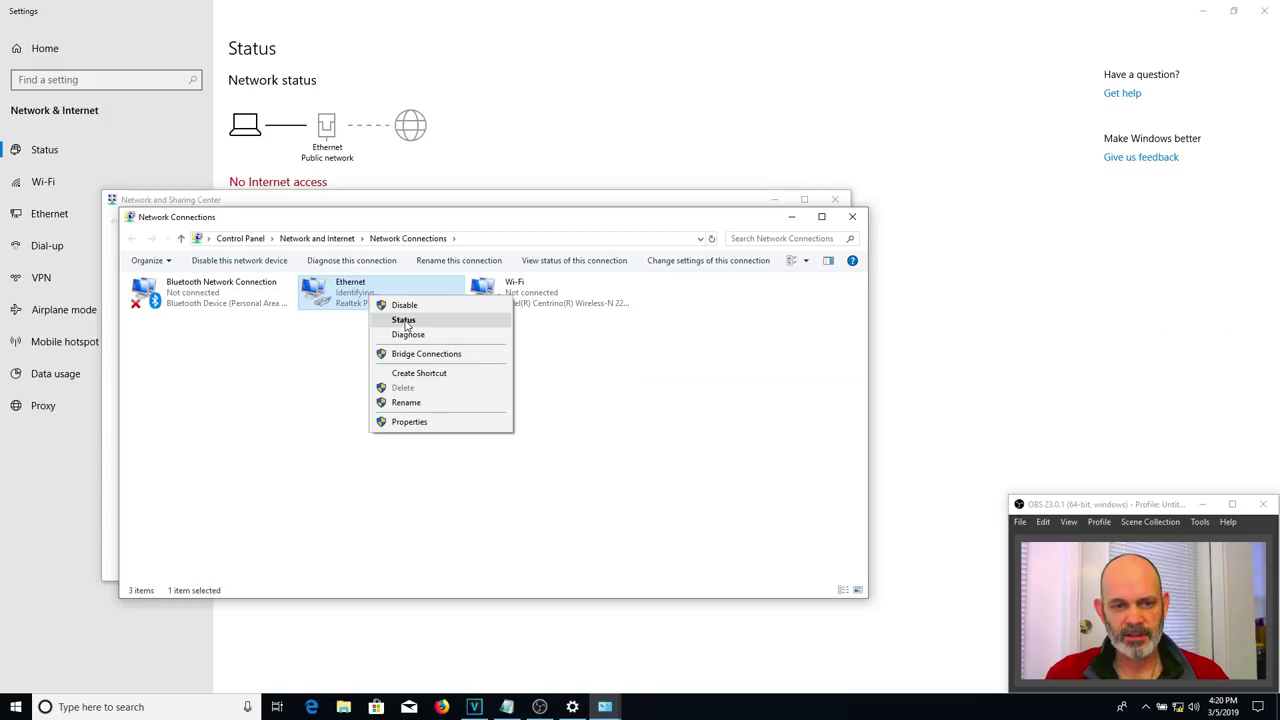
pyautogui.click(404, 320)
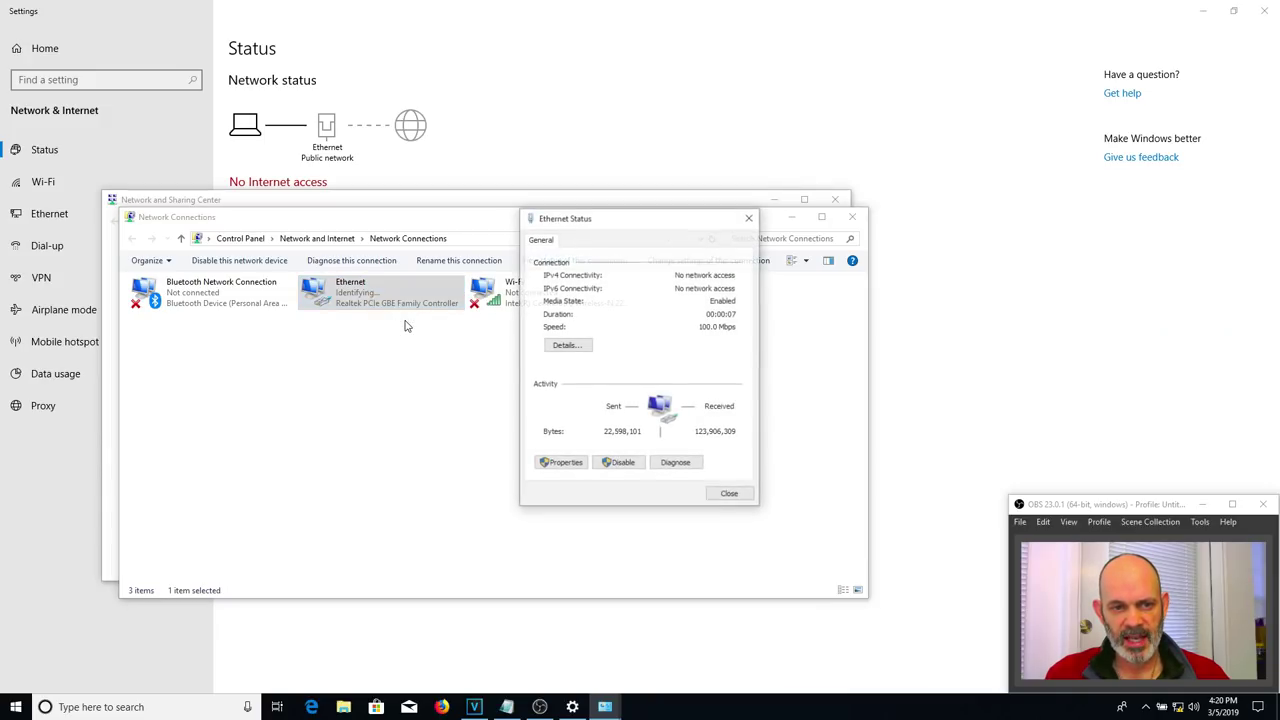
pyautogui.click(568, 347)
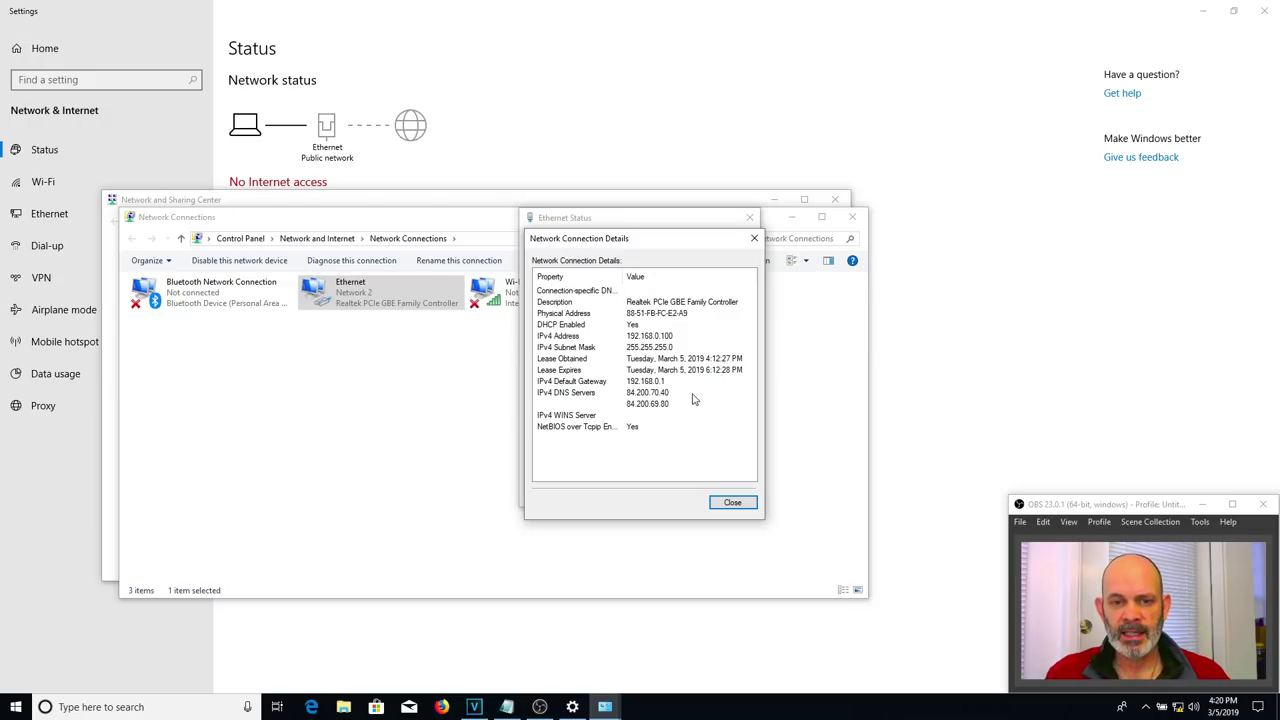
pyautogui.click(616, 386)
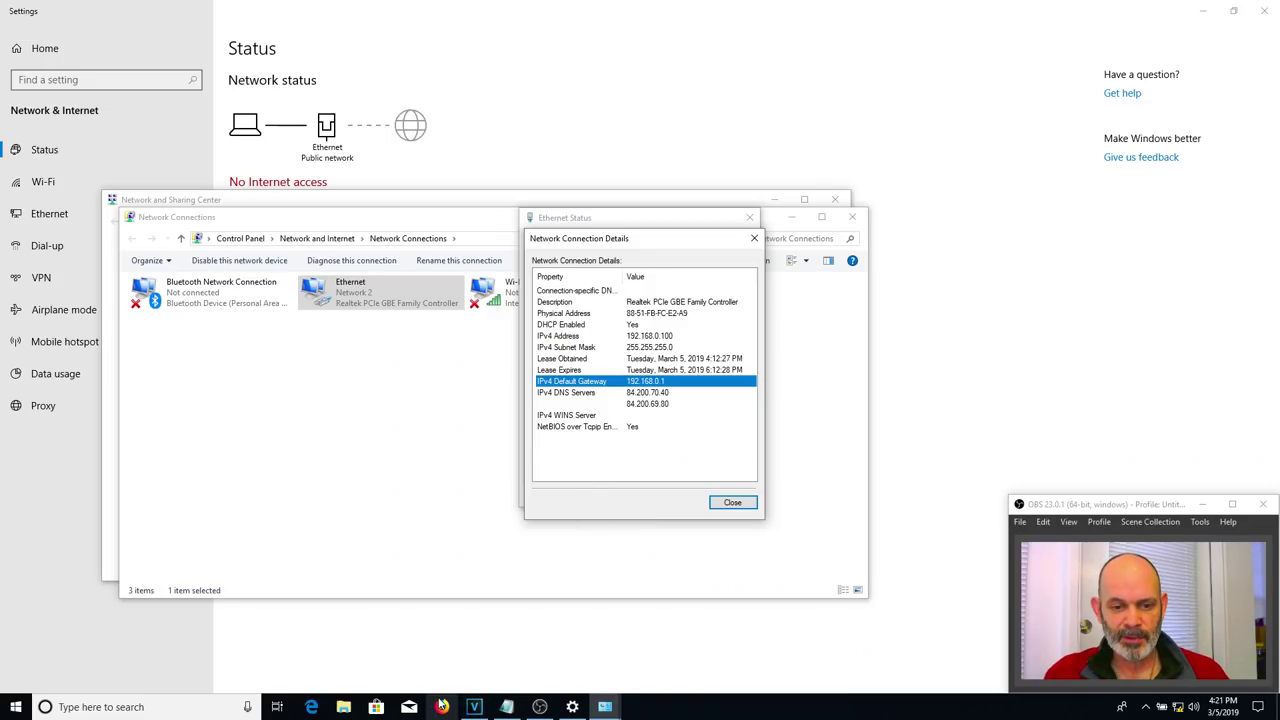
# - Load the router page at 192.168.0.1 in a new Firefox private window
pyautogui.rightClick(441, 706)
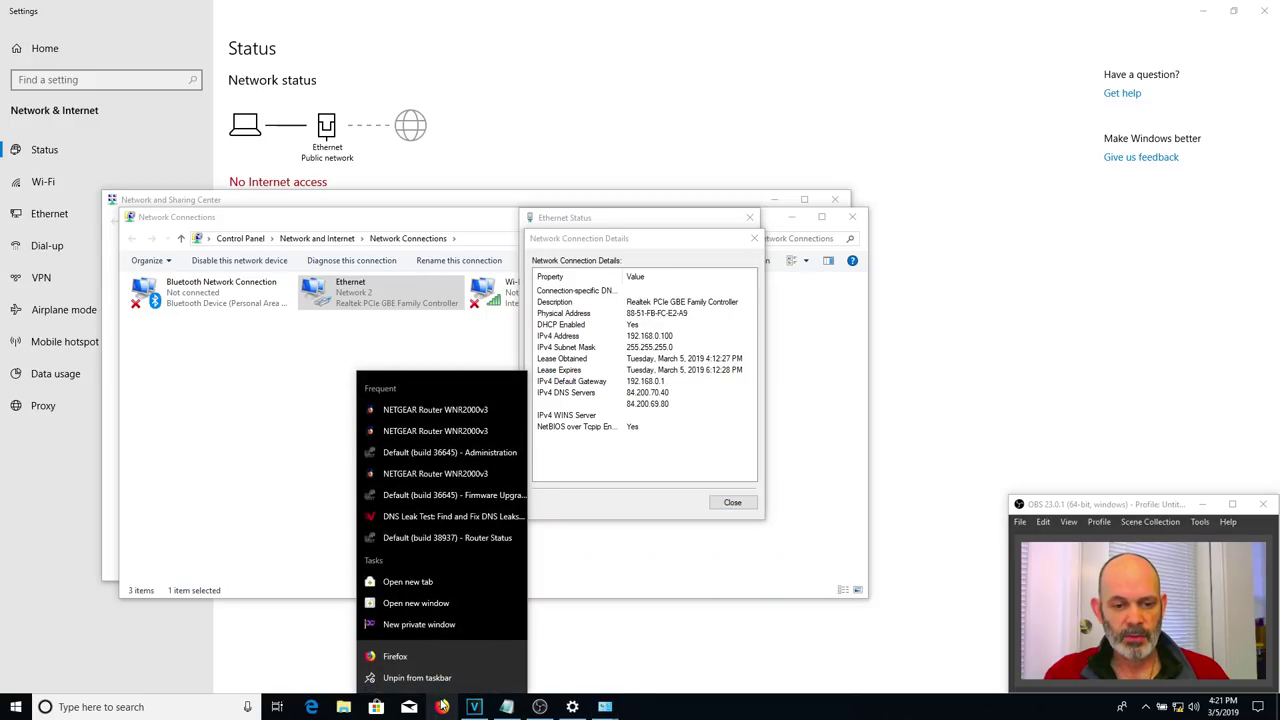
pyautogui.click(425, 623)
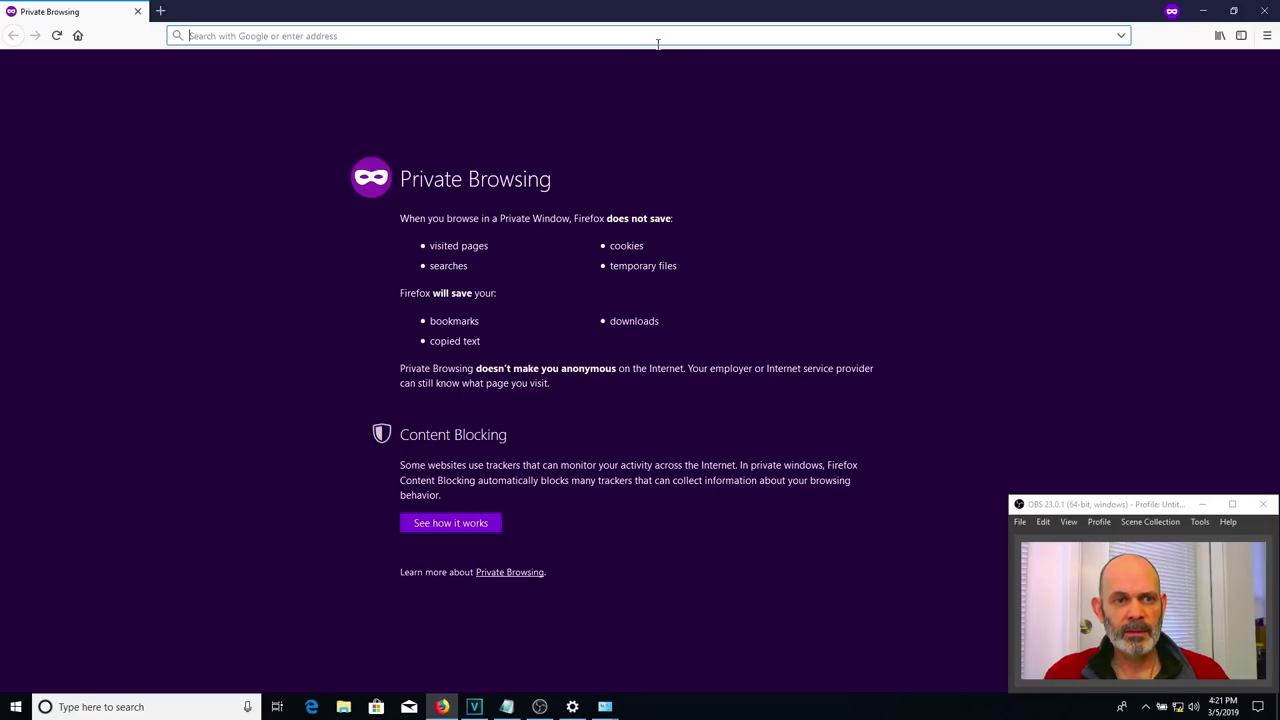
pyautogui.write('192.')
pyautogui.write('168')
pyautogui.write('.0.1/')
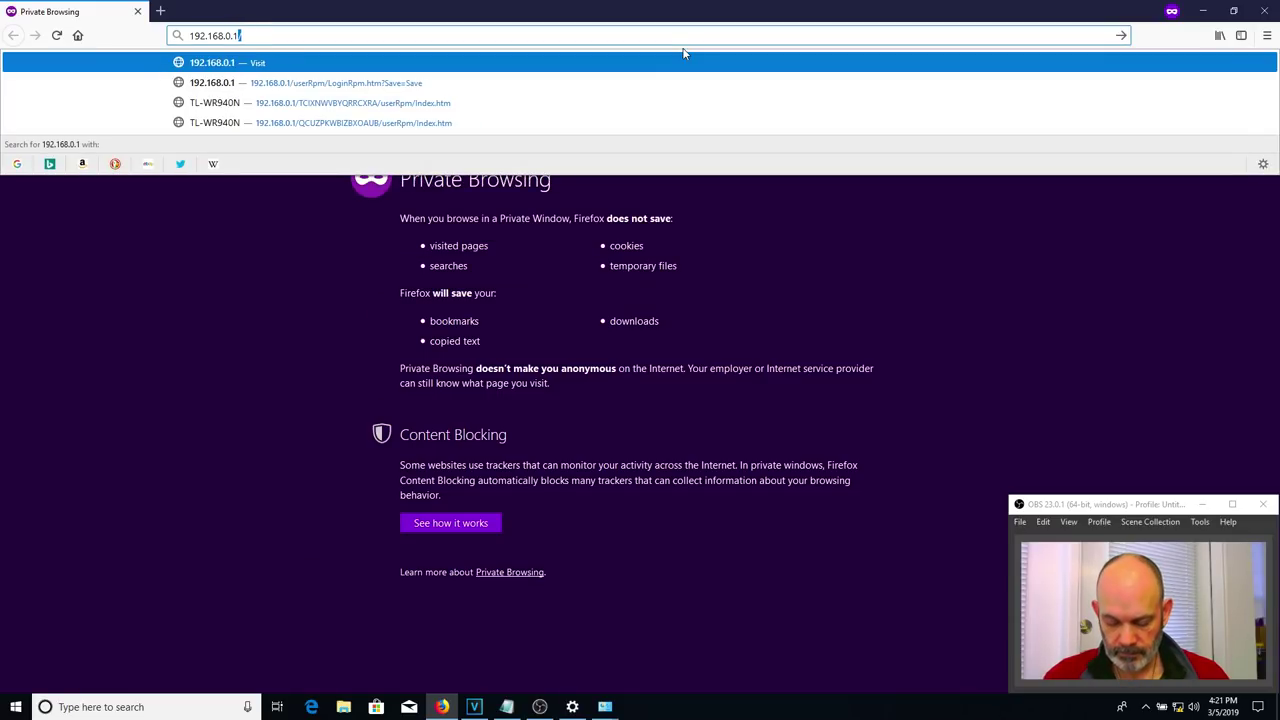
pyautogui.press('Return')
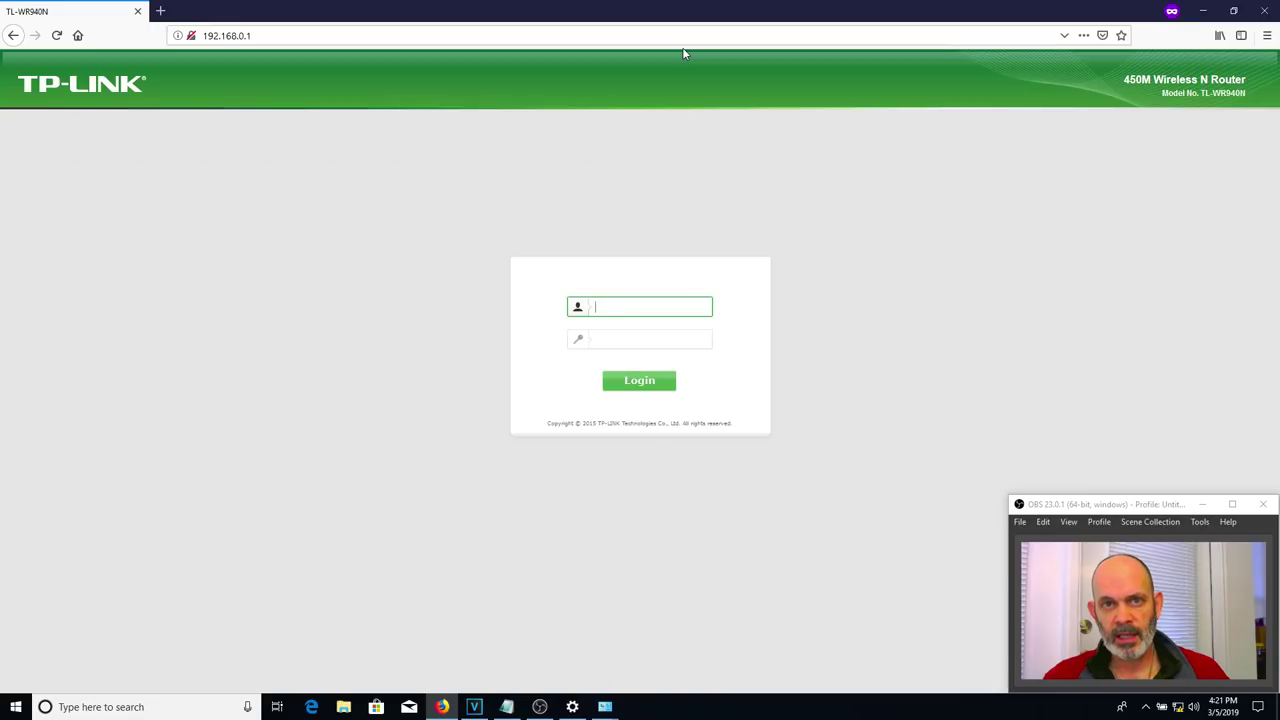
# - Enter the router's admin username and password on the login page
pyautogui.write('admin')
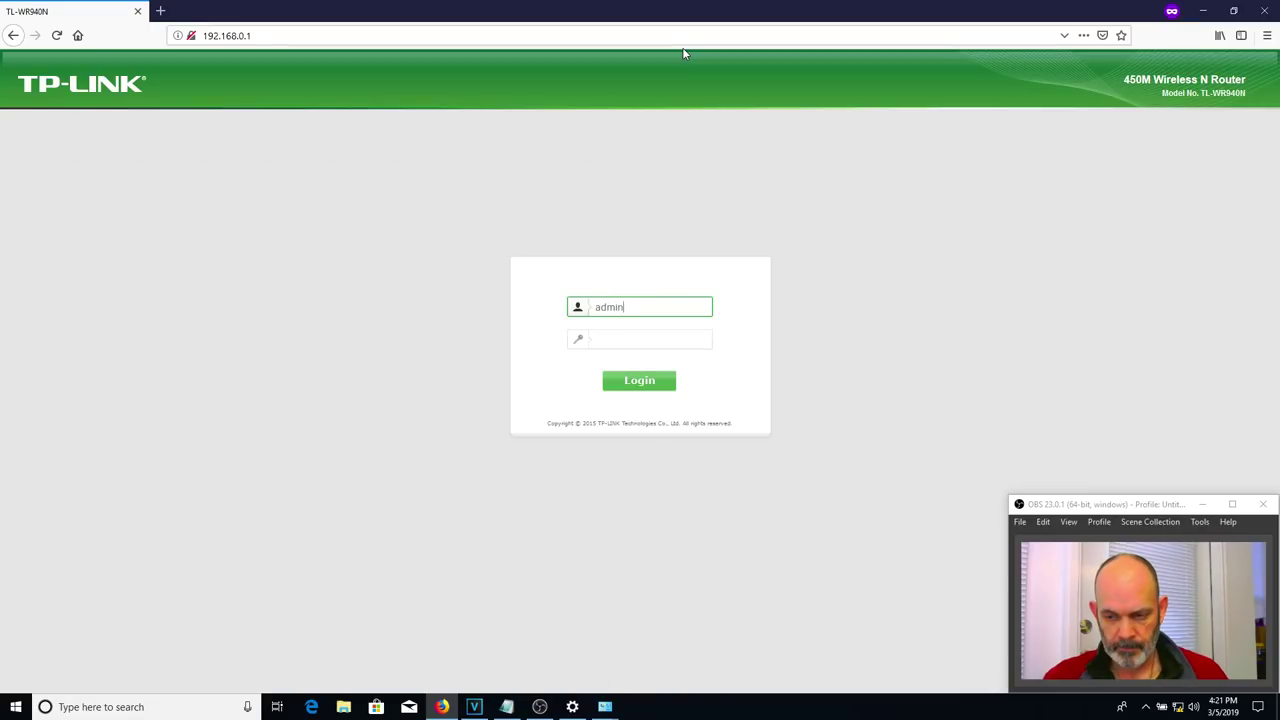
pyautogui.press('Tab')
pyautogui.write('admin')
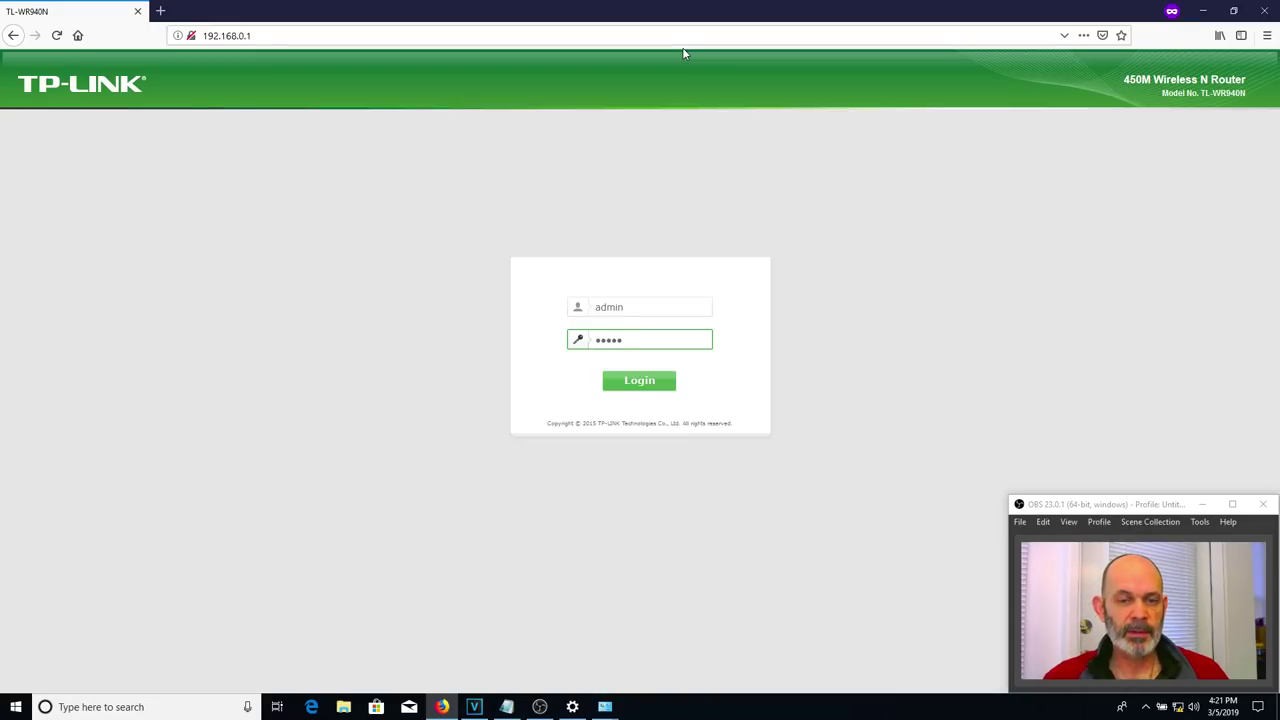
# - Log in to the router admin and open the System Tools Time Settings page
pyautogui.click(647, 383)
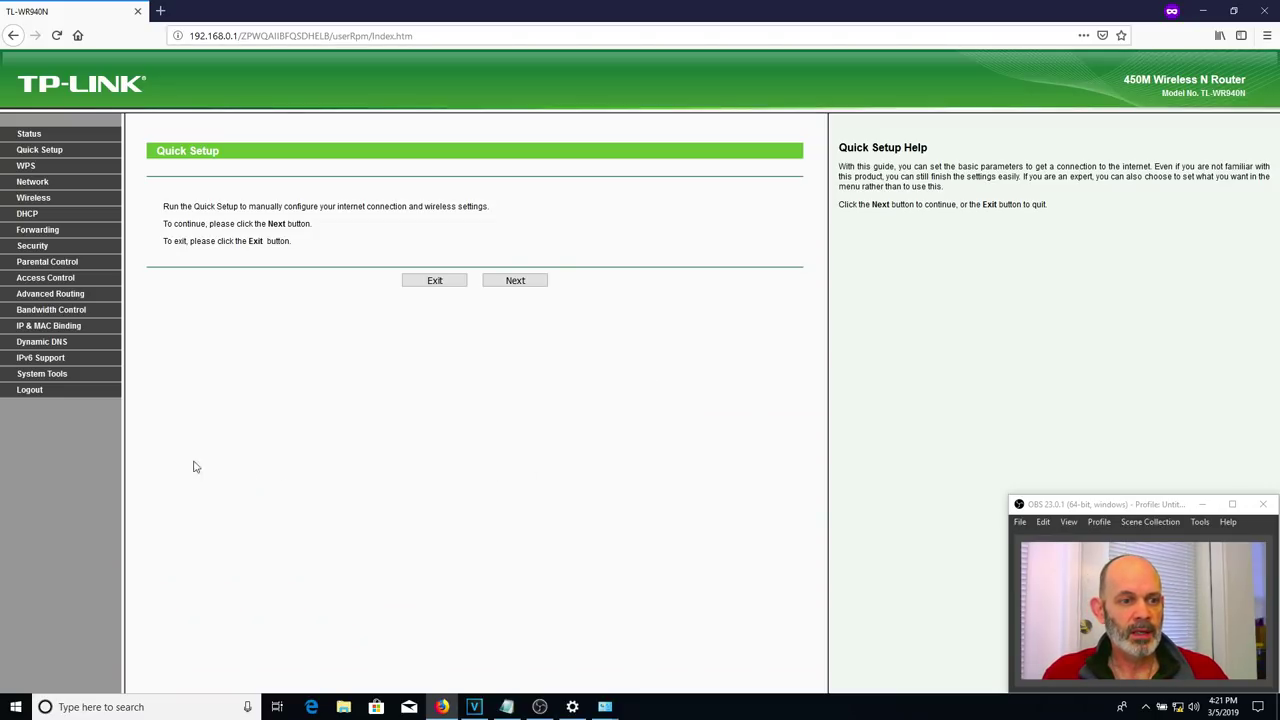
pyautogui.click(40, 373)
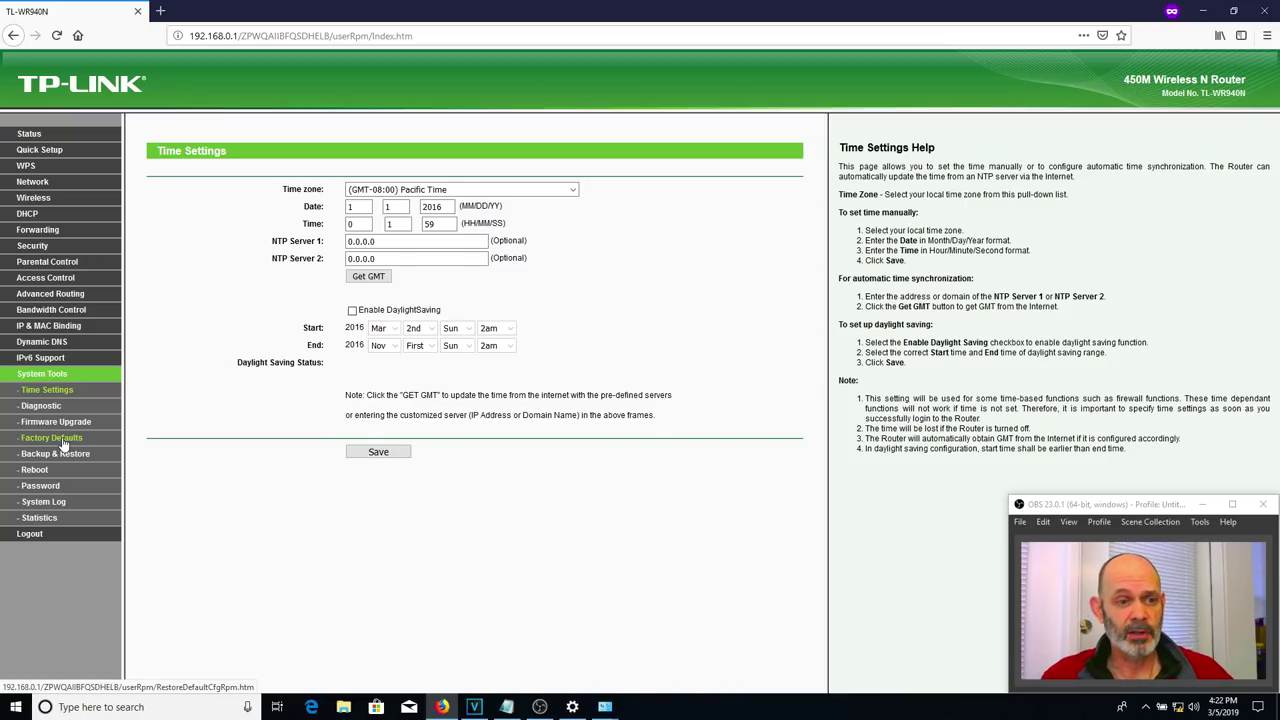
# - Open Factory Defaults and start a Restore, then cancel the reset confirmation
pyautogui.click(62, 440)
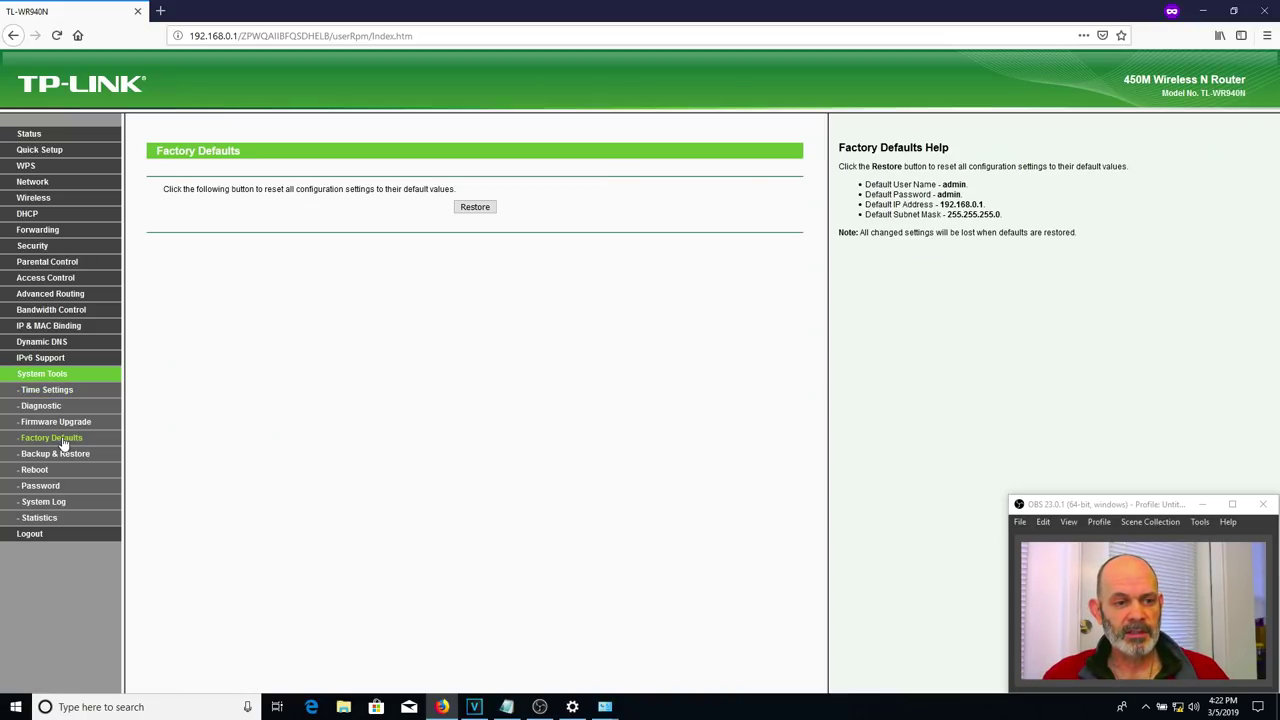
pyautogui.click(478, 208)
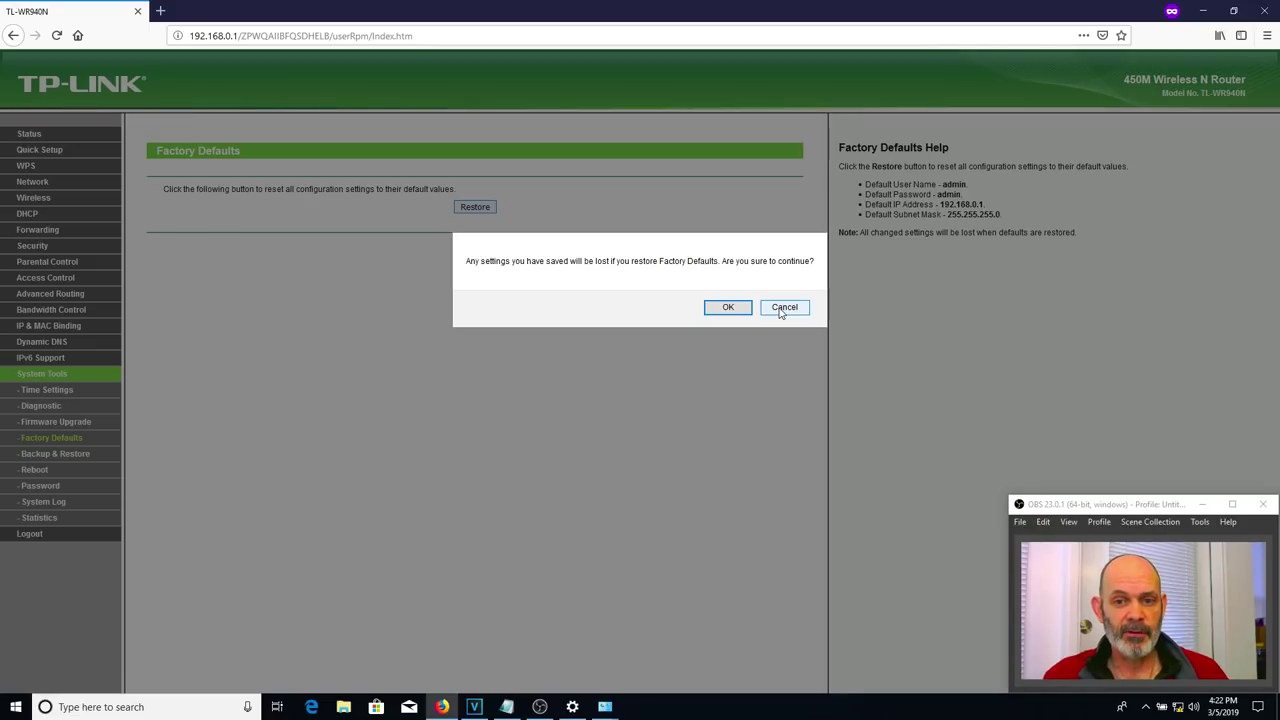
pyautogui.click(781, 312)
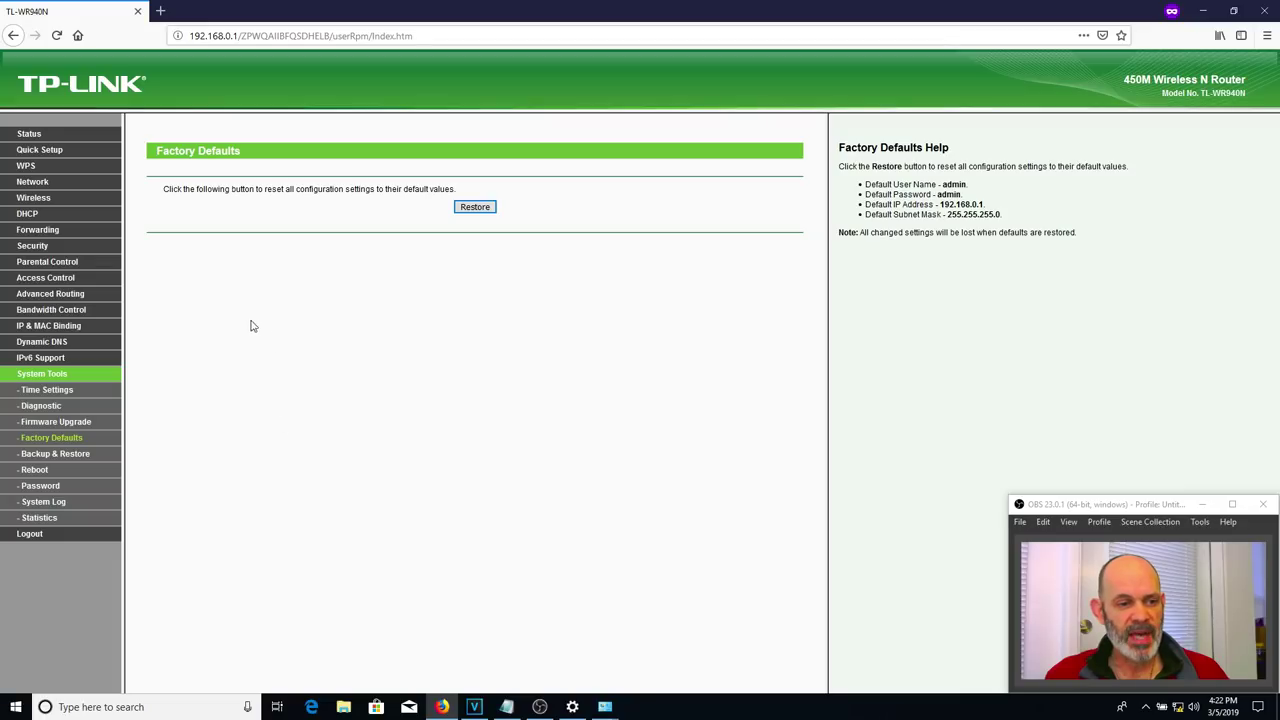
# - Start a config.bin backup from the Backup & Restore page, then cancel saving it
pyautogui.click(85, 456)
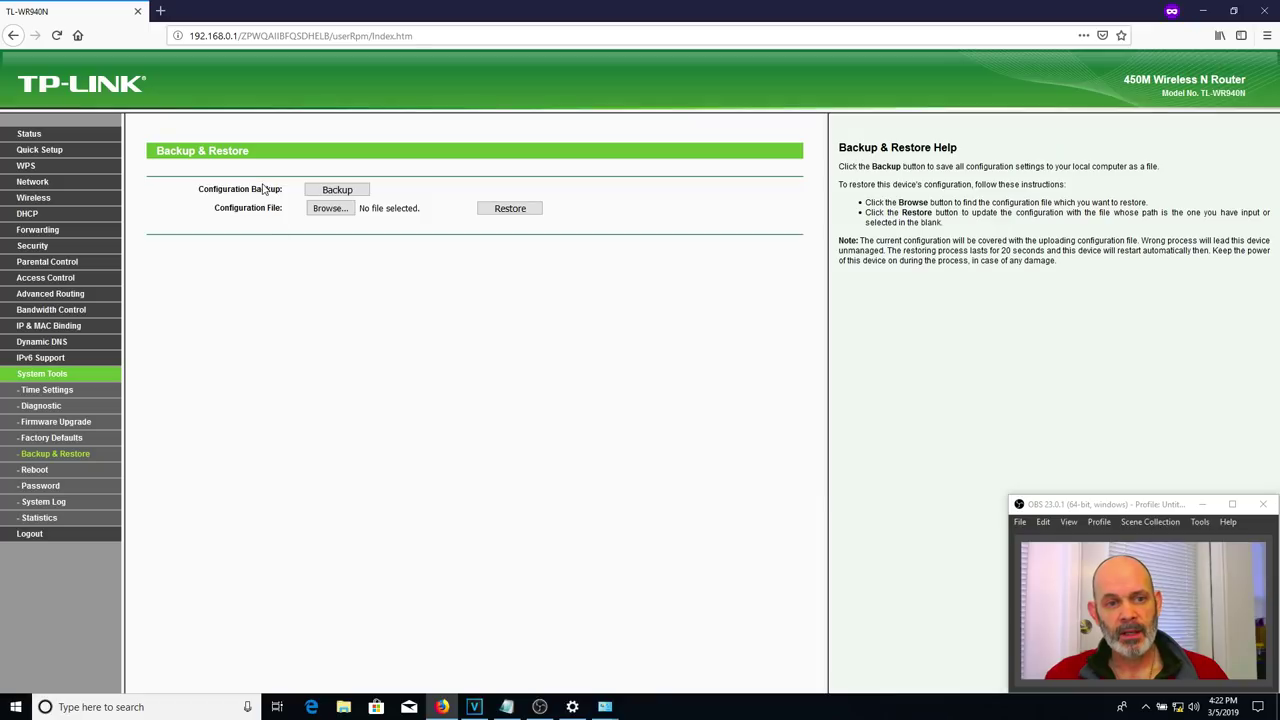
pyautogui.click(336, 191)
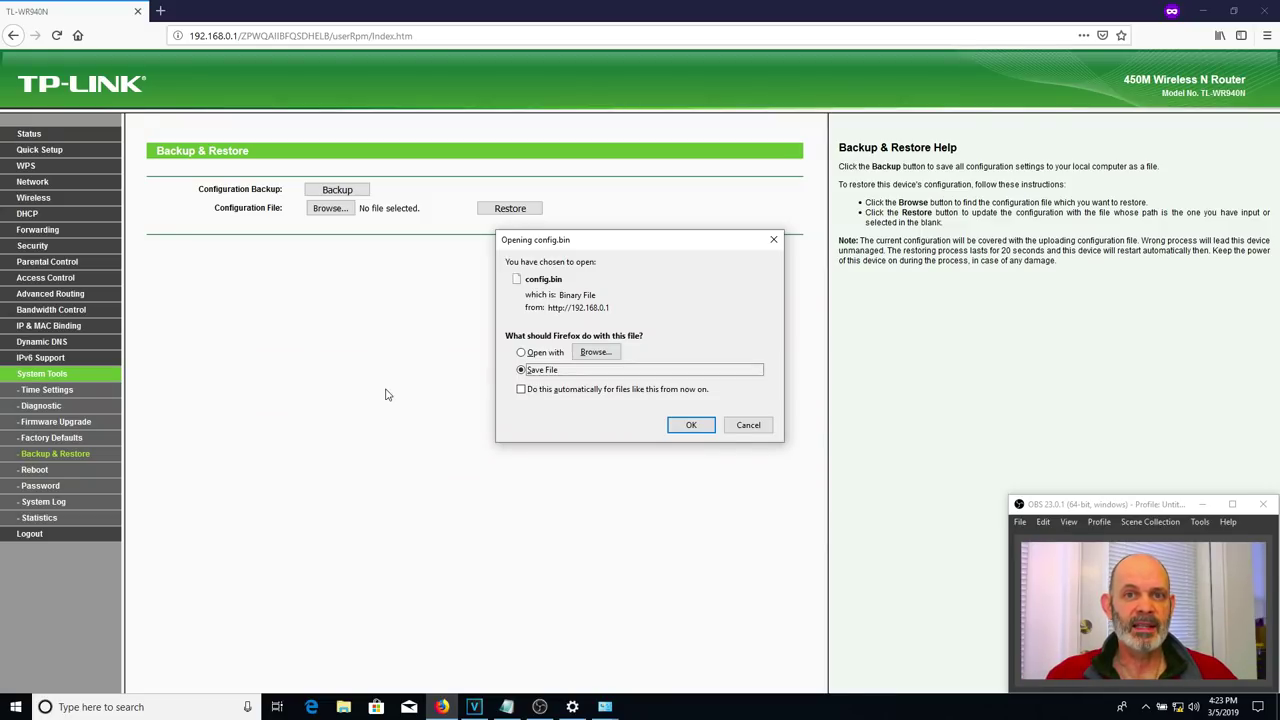
pyautogui.click(755, 430)
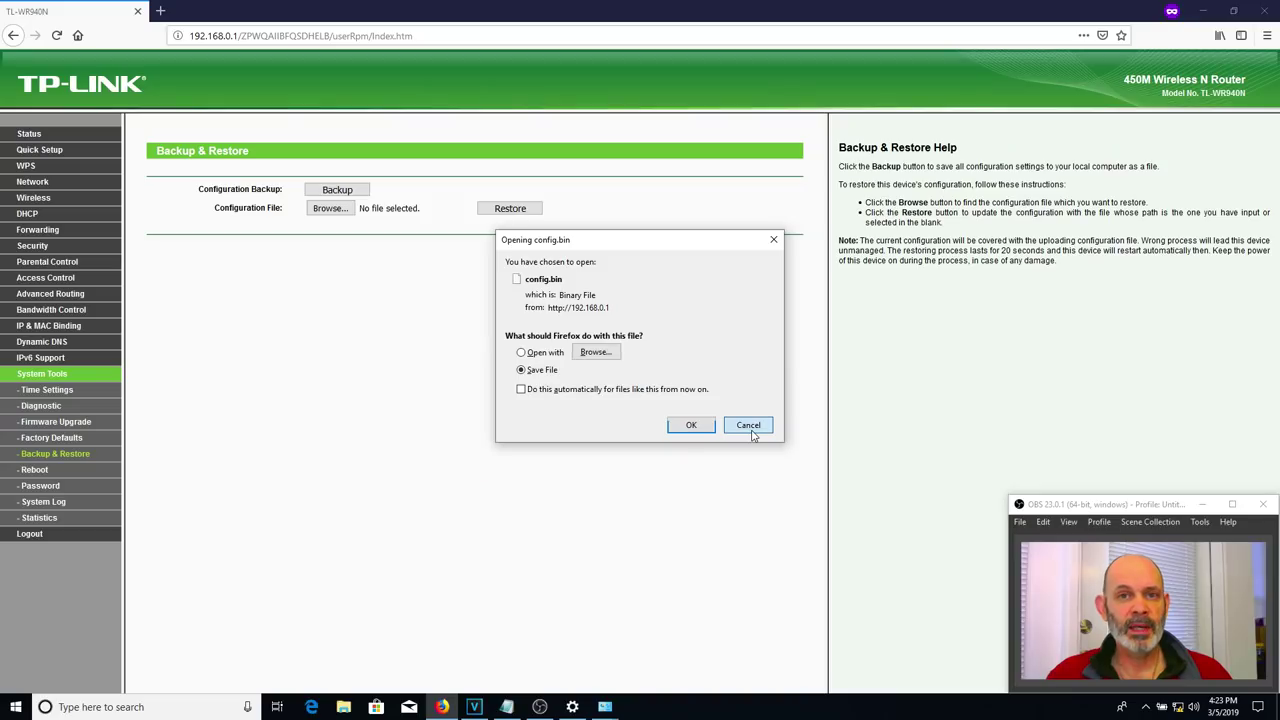
pyautogui.click(750, 429)
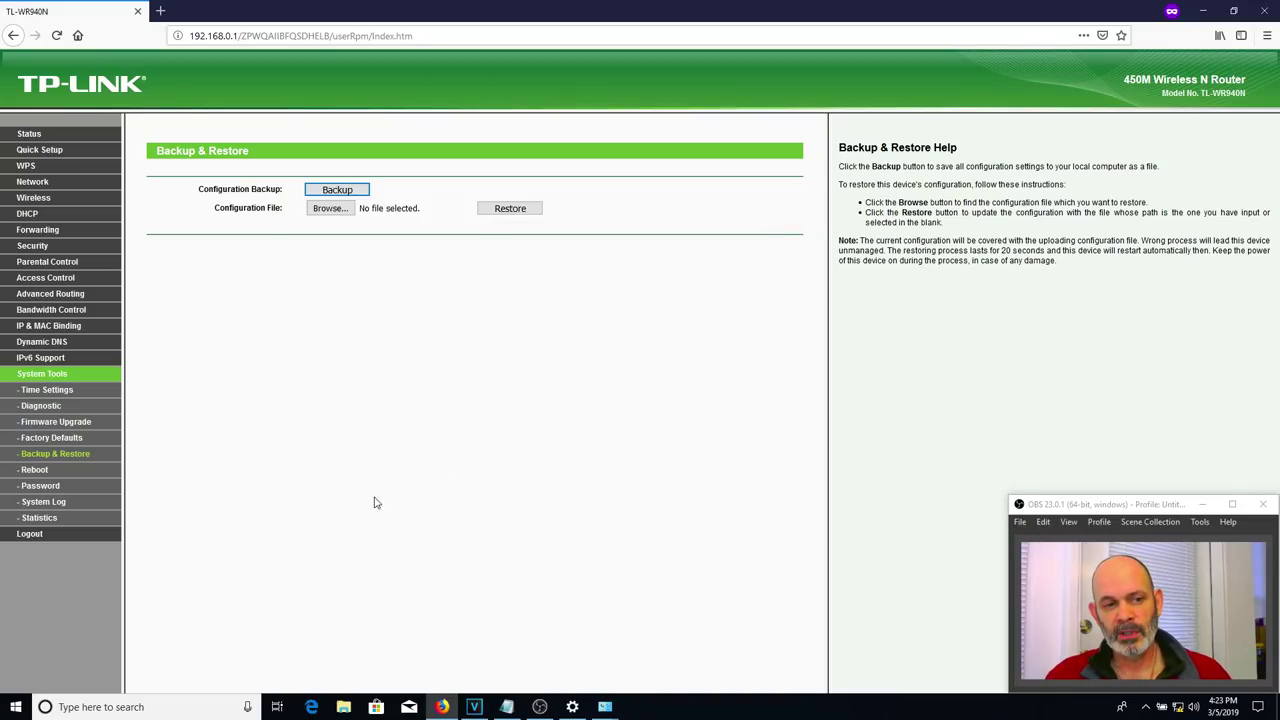
# - On Firmware Upgrade, browse to DD-WRT\WR940N\r39081 and choose factory-to-ddwrt.bin
pyautogui.click(82, 427)
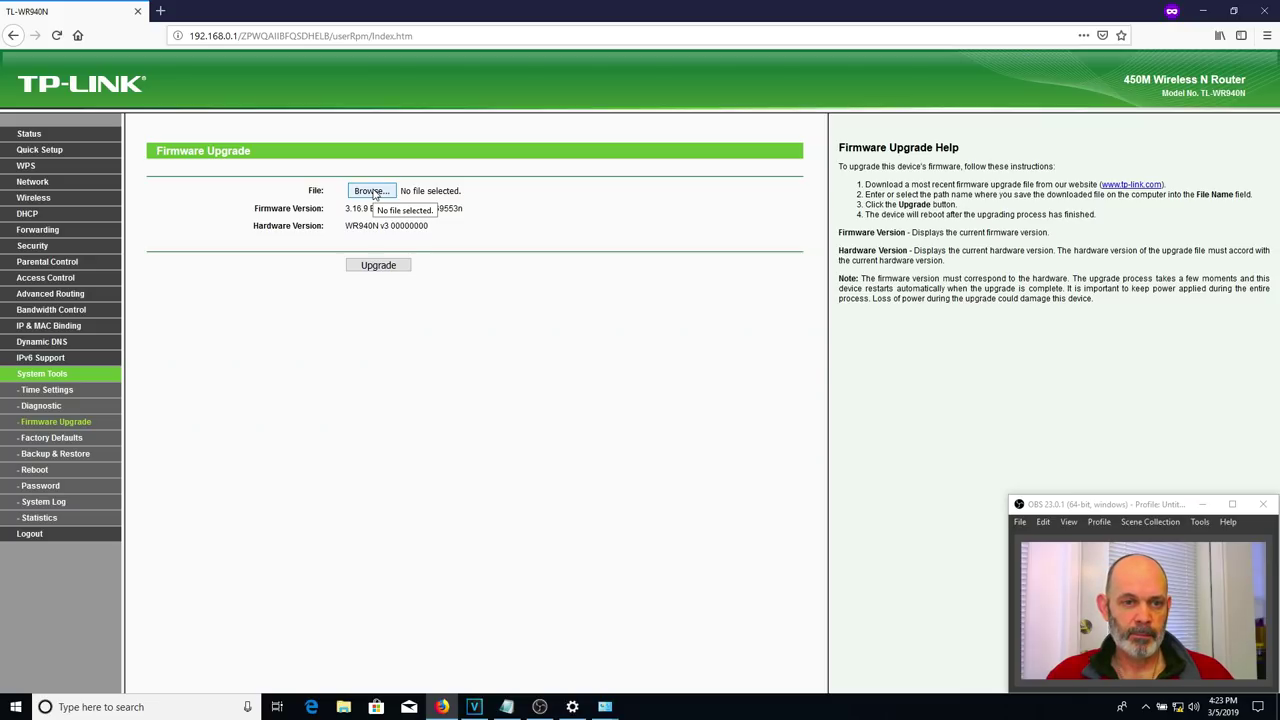
pyautogui.click(372, 191)
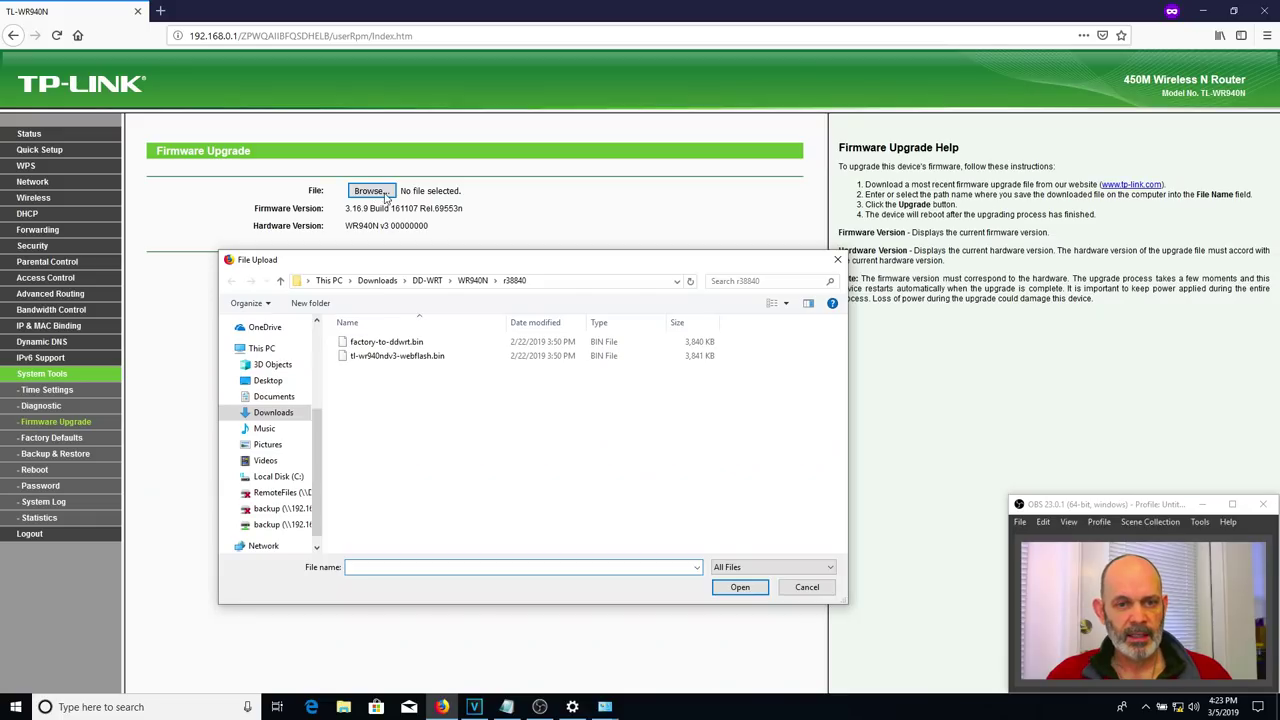
pyautogui.click(472, 281)
pyautogui.click(381, 413)
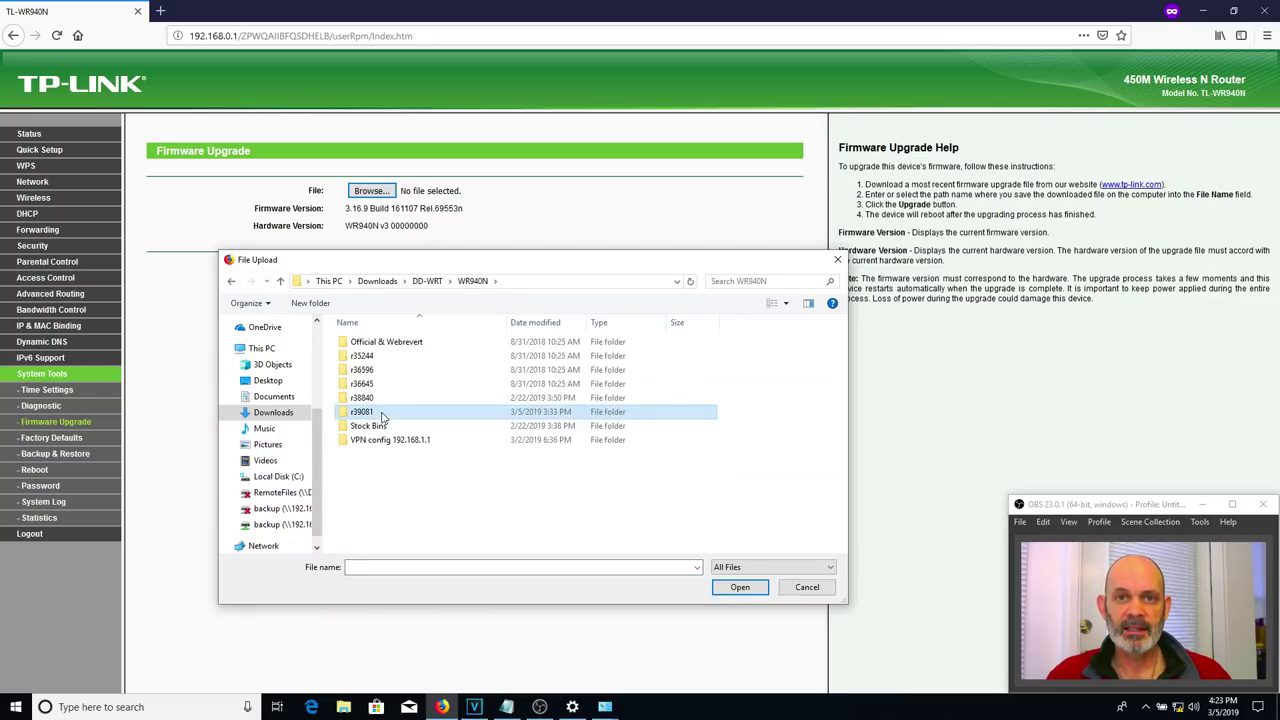
pyautogui.doubleClick(381, 413)
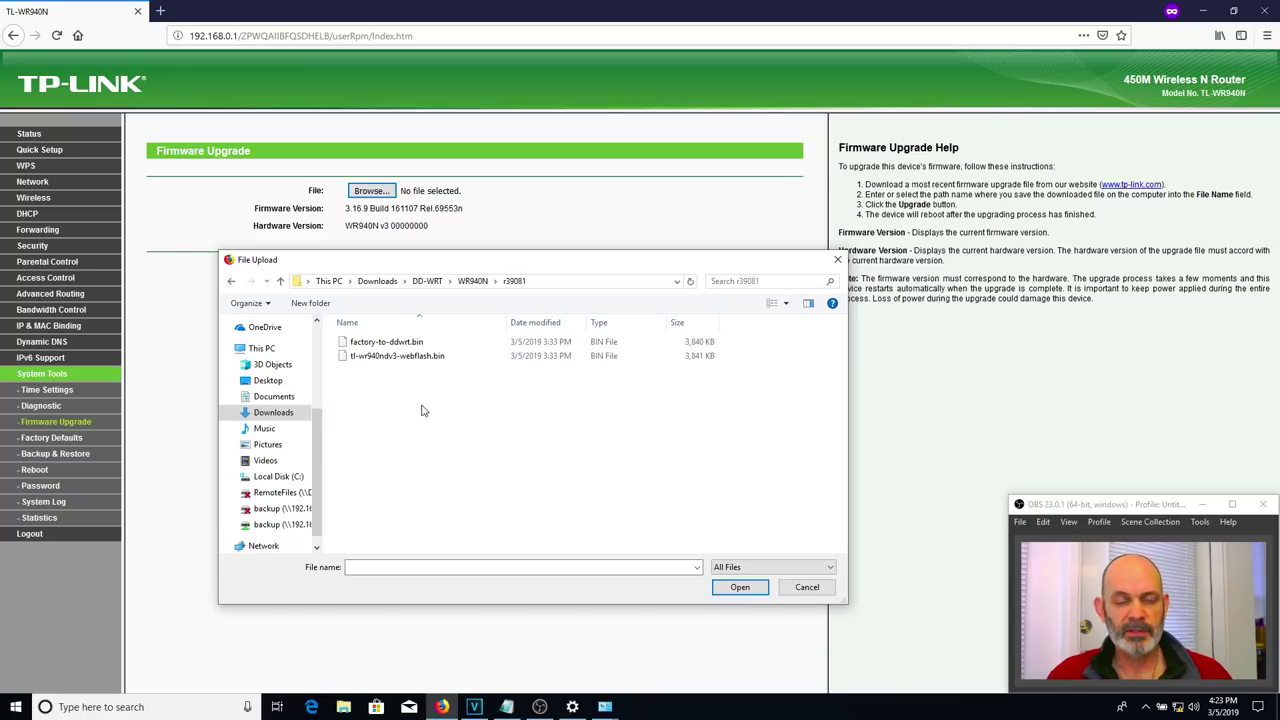
pyautogui.click(409, 345)
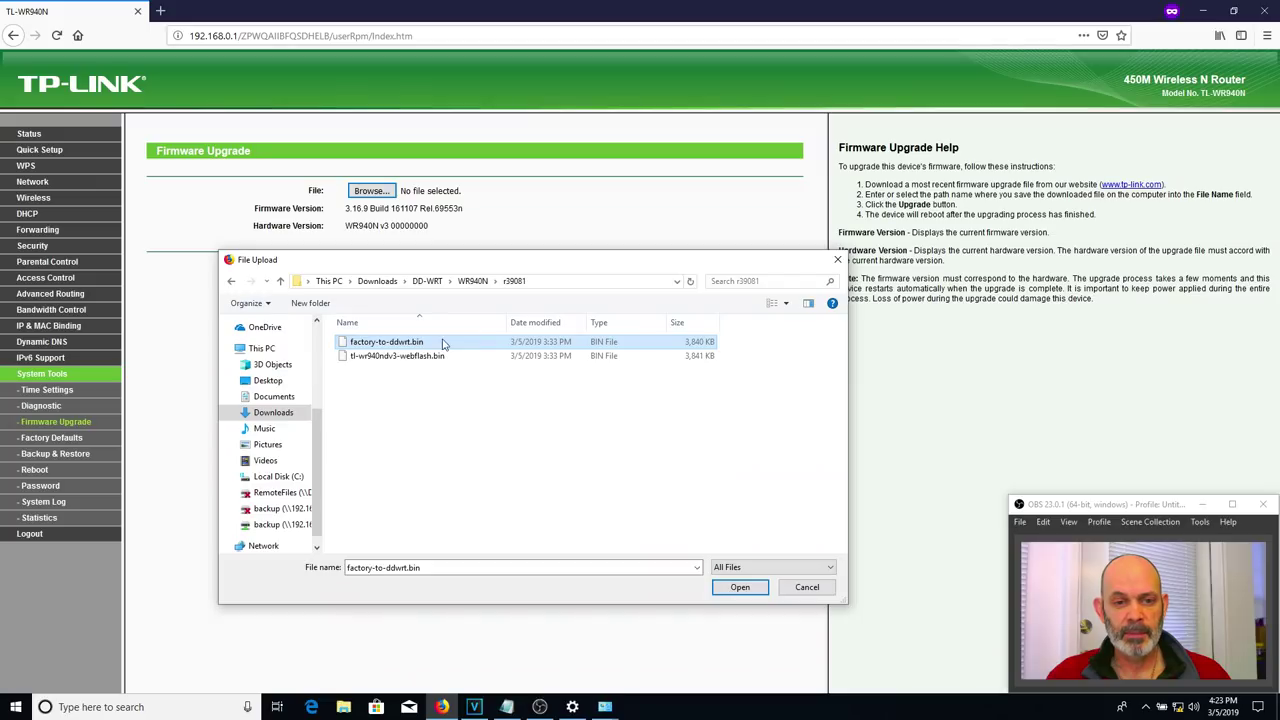
# - Upload factory-to-ddwrt.bin and confirm the upgrade, which fails with Error code 18005
pyautogui.click(740, 588)
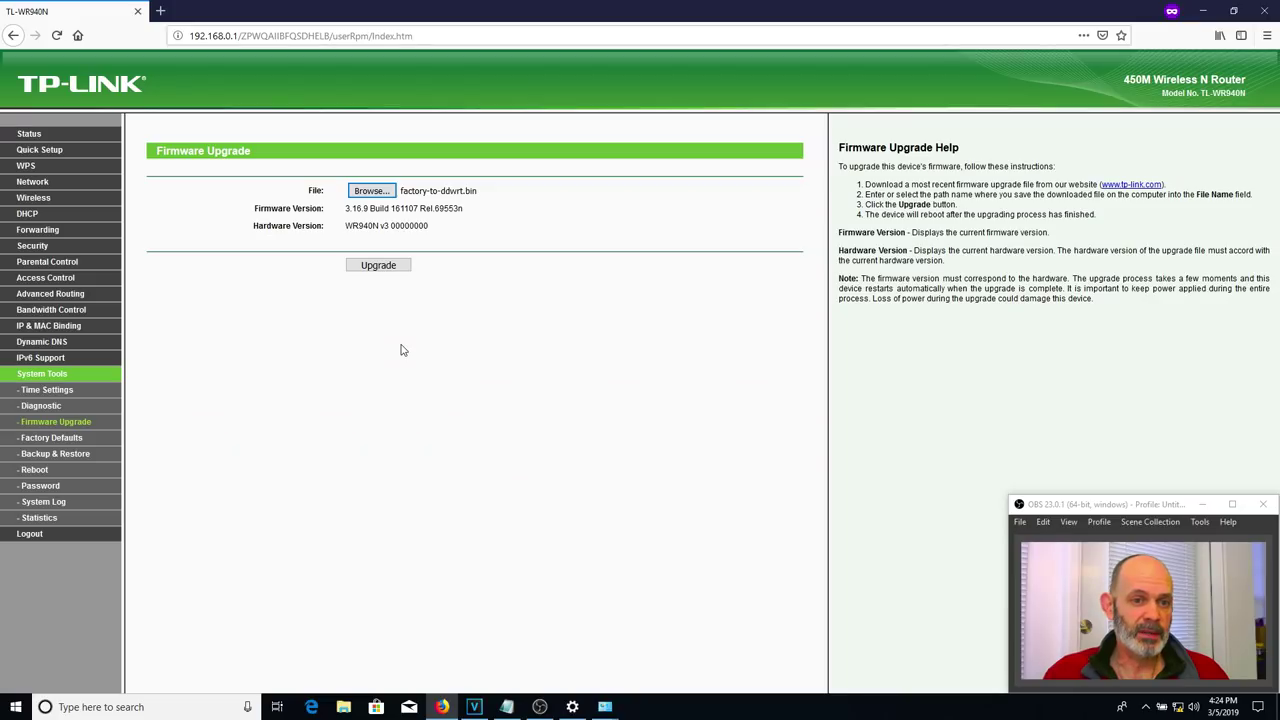
pyautogui.click(392, 266)
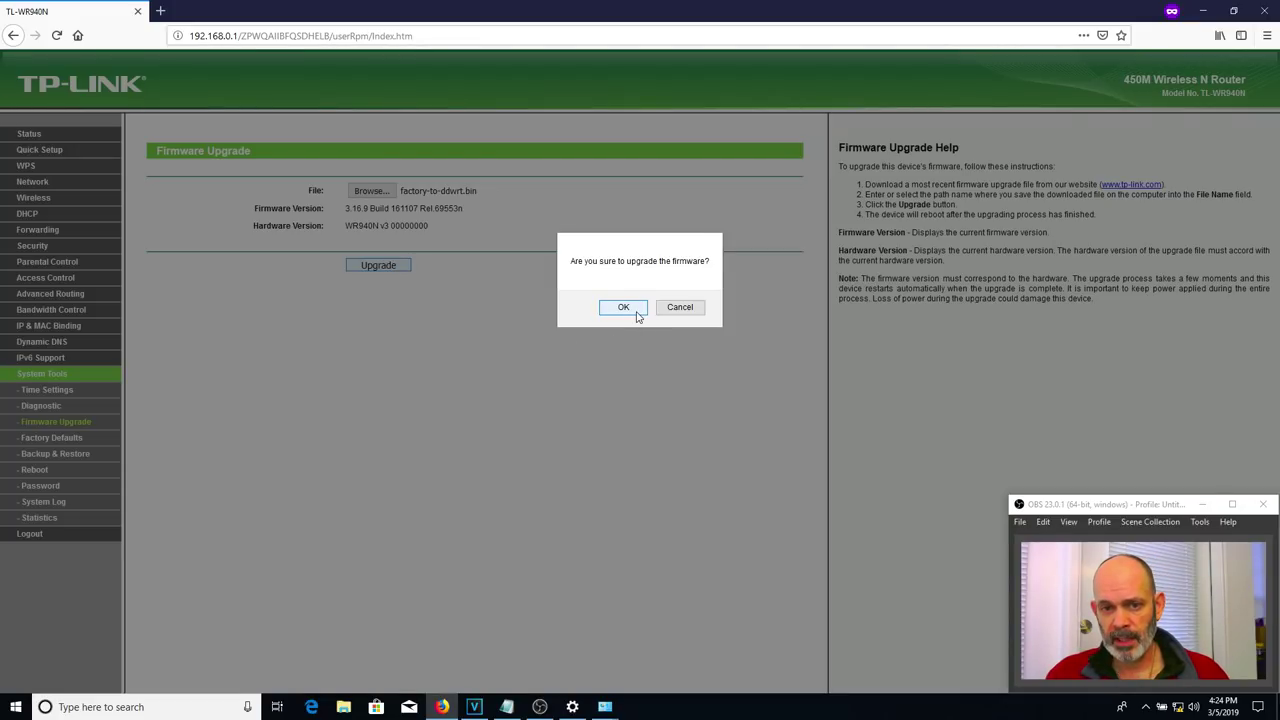
pyautogui.click(635, 312)
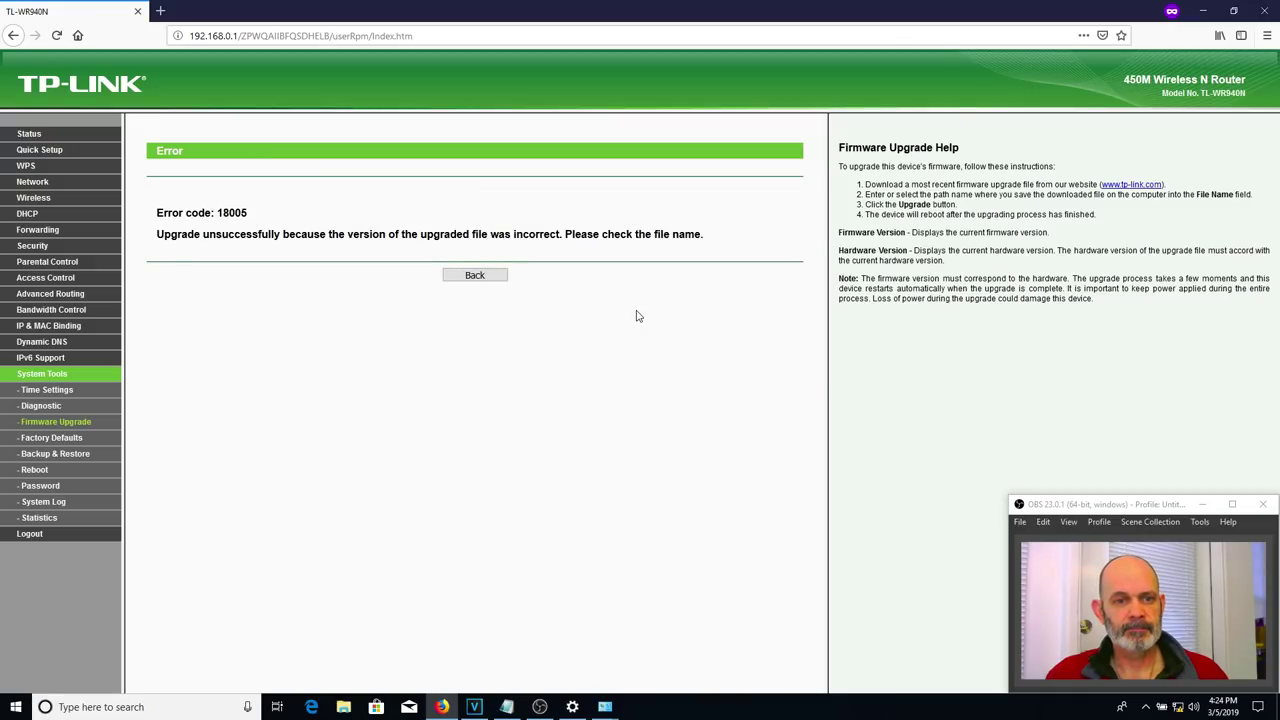
# - Highlight the 18005 error code and minimize Firefox and the Settings window
pyautogui.moveTo(250, 213); pyautogui.dragTo(211, 213)
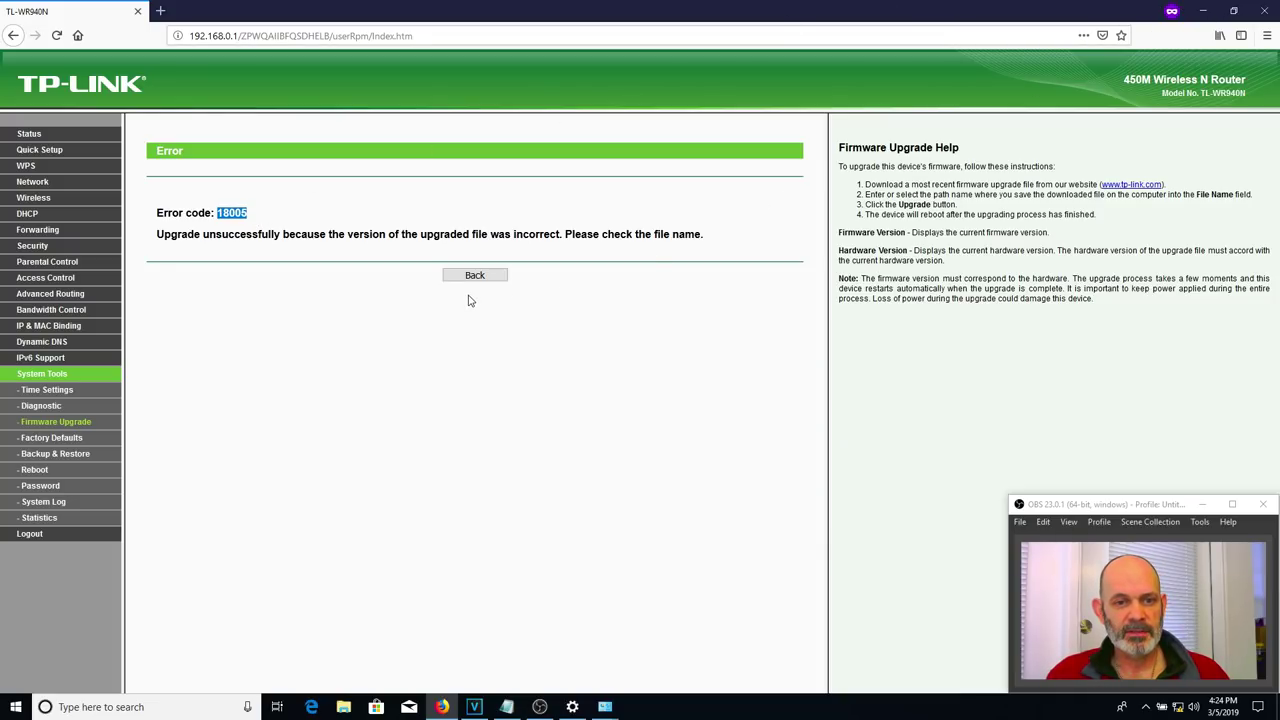
pyautogui.click(1203, 11)
pyautogui.click(1203, 11)
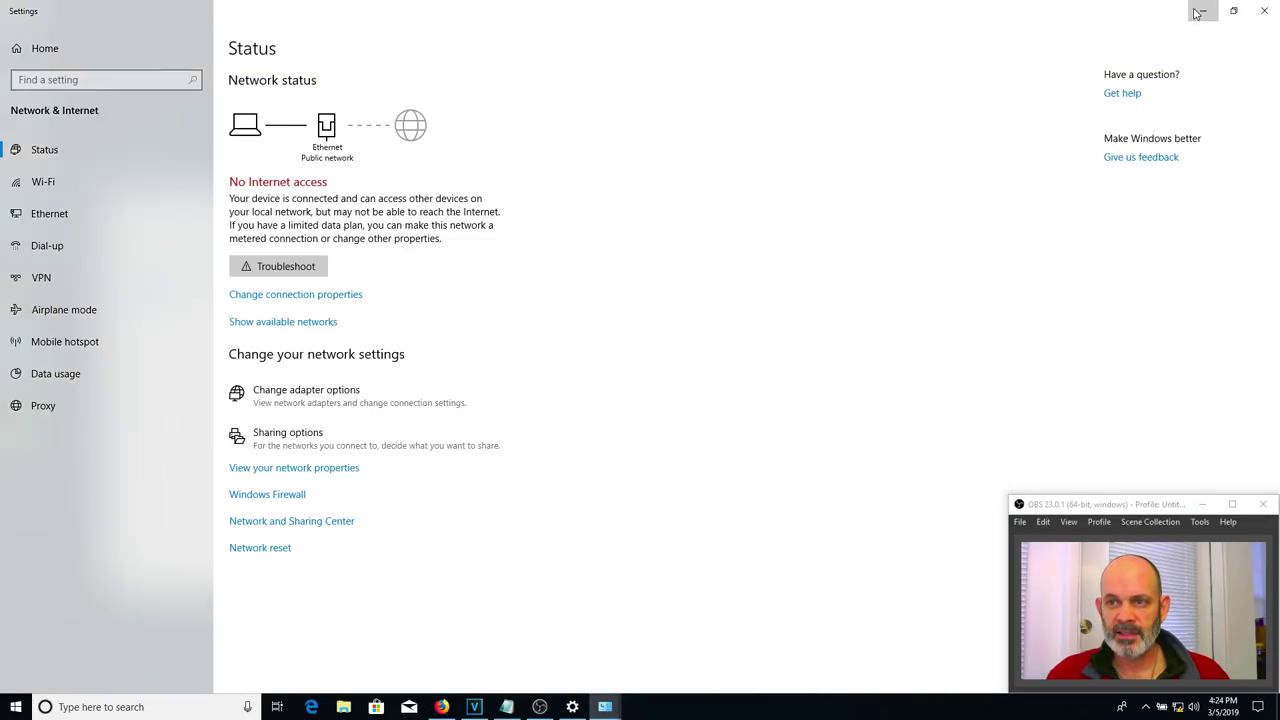
# - Close the Ethernet status, Network Connections and Sharing Center windows, then select 18005 ERROR FIX
pyautogui.click(754, 238)
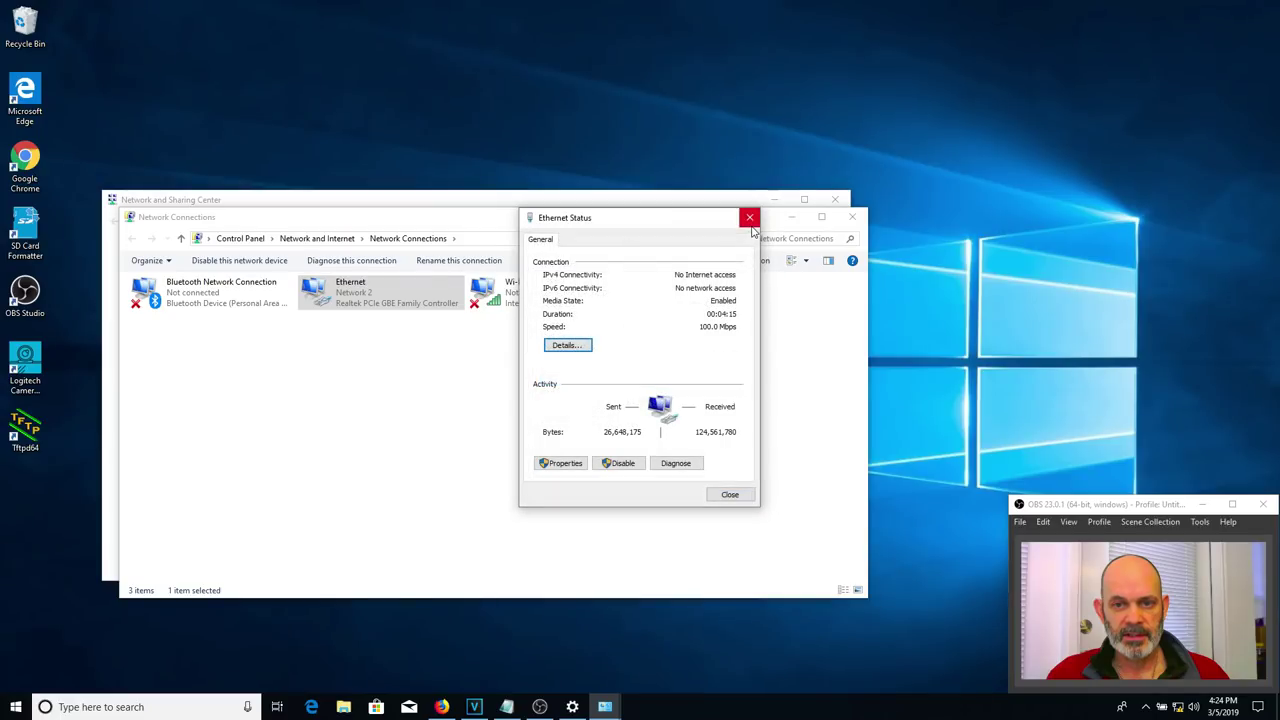
pyautogui.click(749, 217)
pyautogui.click(845, 215)
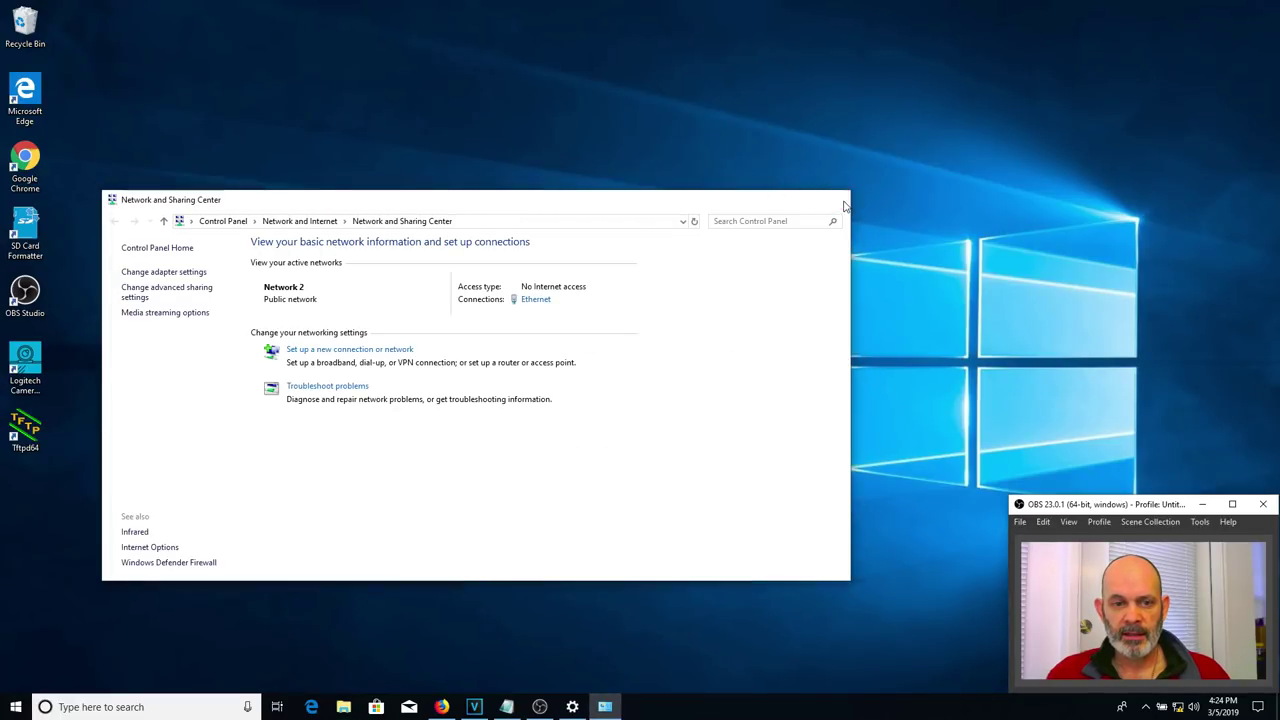
pyautogui.click(835, 199)
pyautogui.click(181, 370)
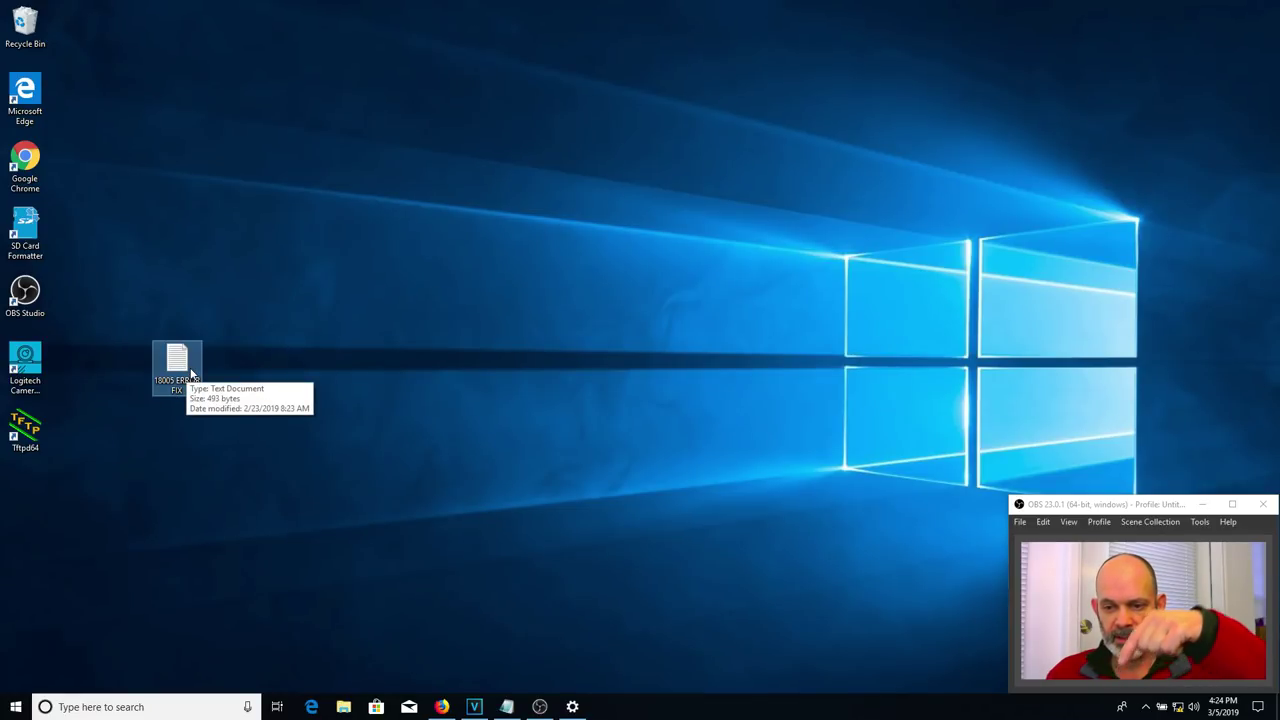
# - Open 18005 ERROR FIX in Notepad and place it beside a restored, narrower Firefox window
pyautogui.doubleClick(192, 372)
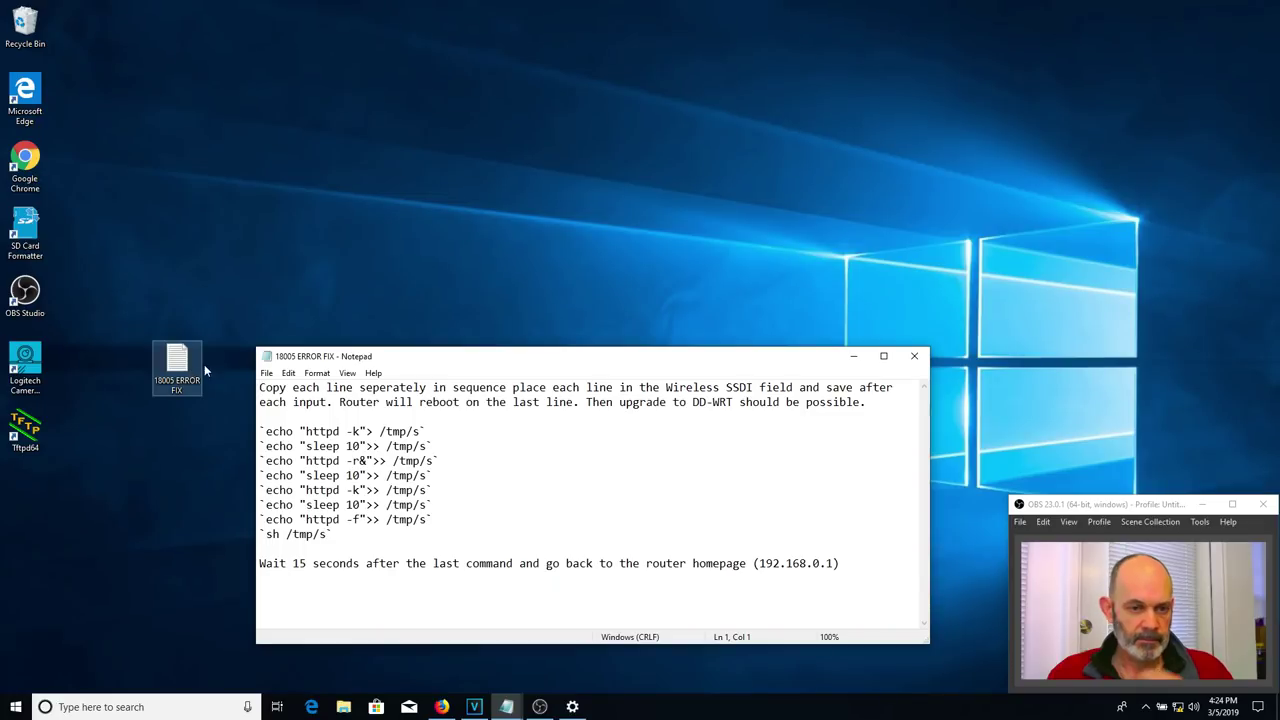
pyautogui.moveTo(486, 362); pyautogui.dragTo(753, 158)
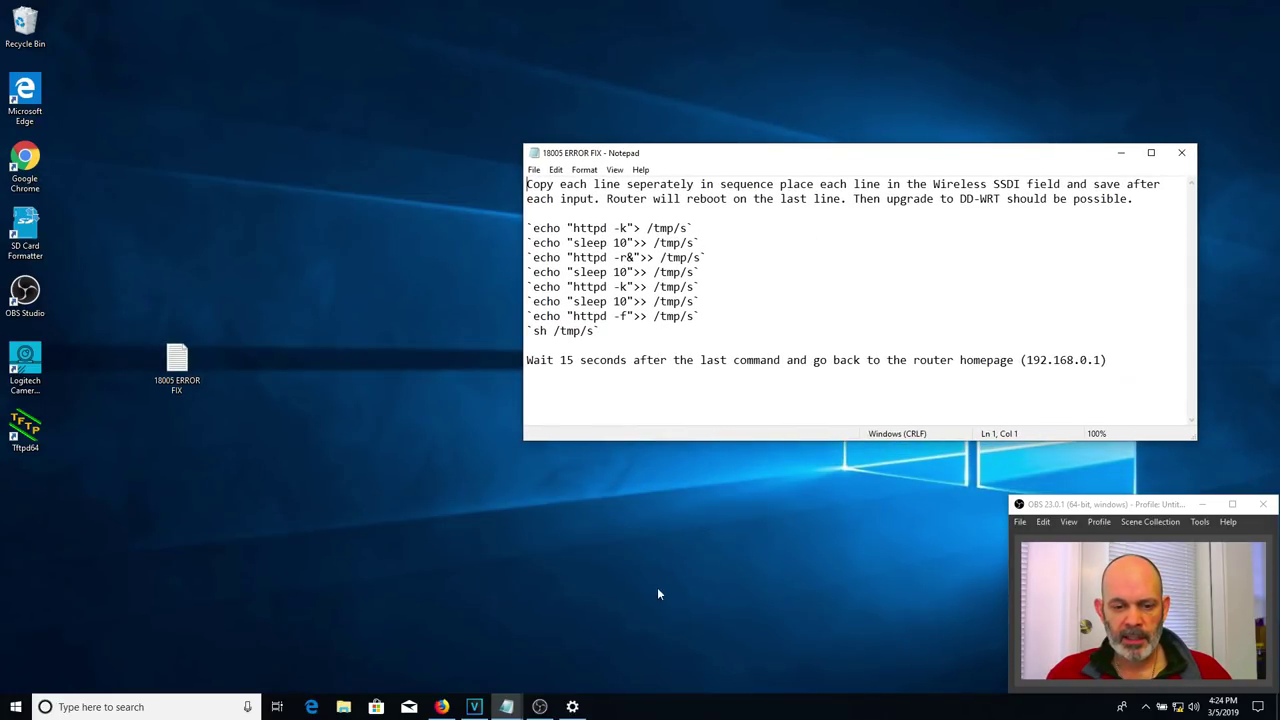
pyautogui.click(442, 707)
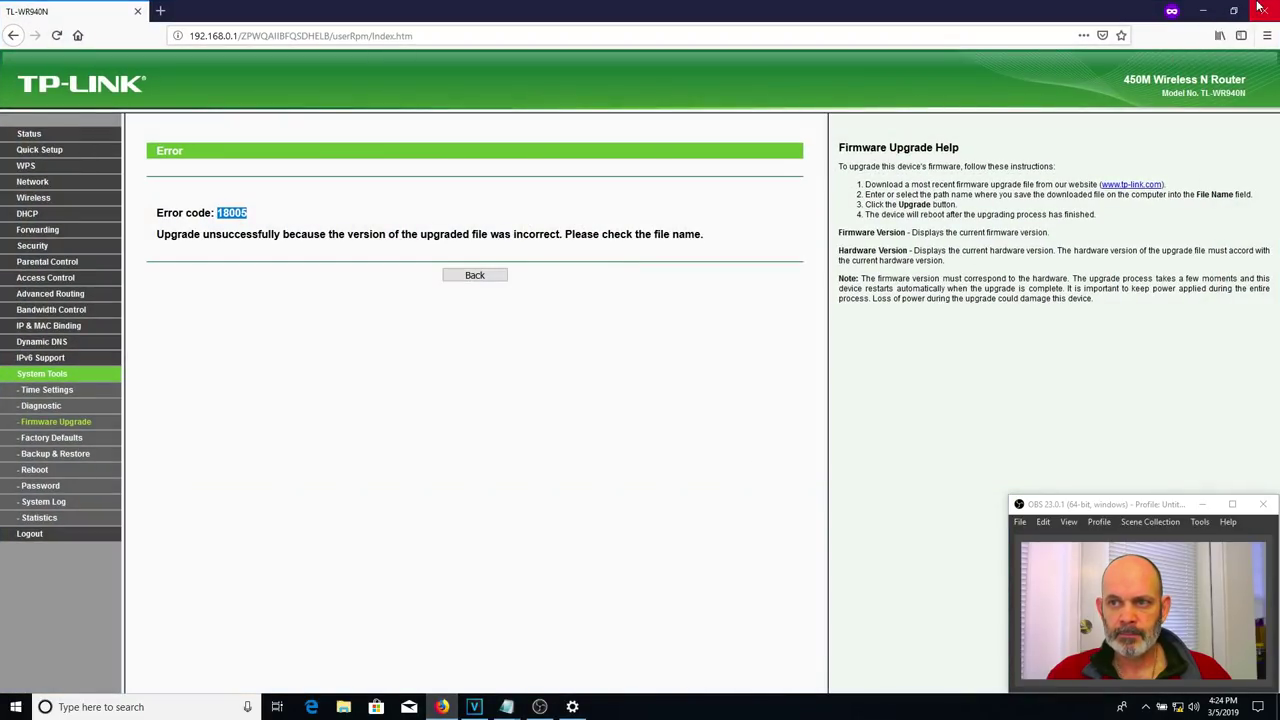
pyautogui.click(1243, 12)
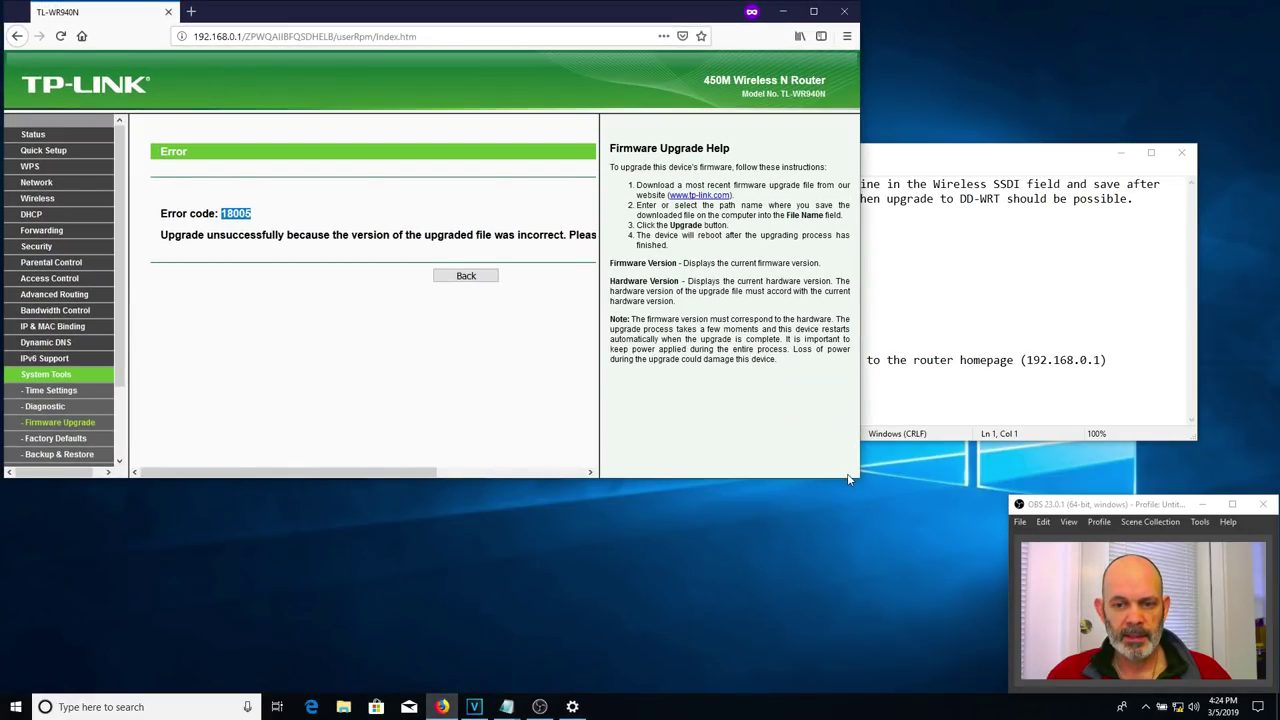
pyautogui.moveTo(858, 480); pyautogui.dragTo(774, 694)
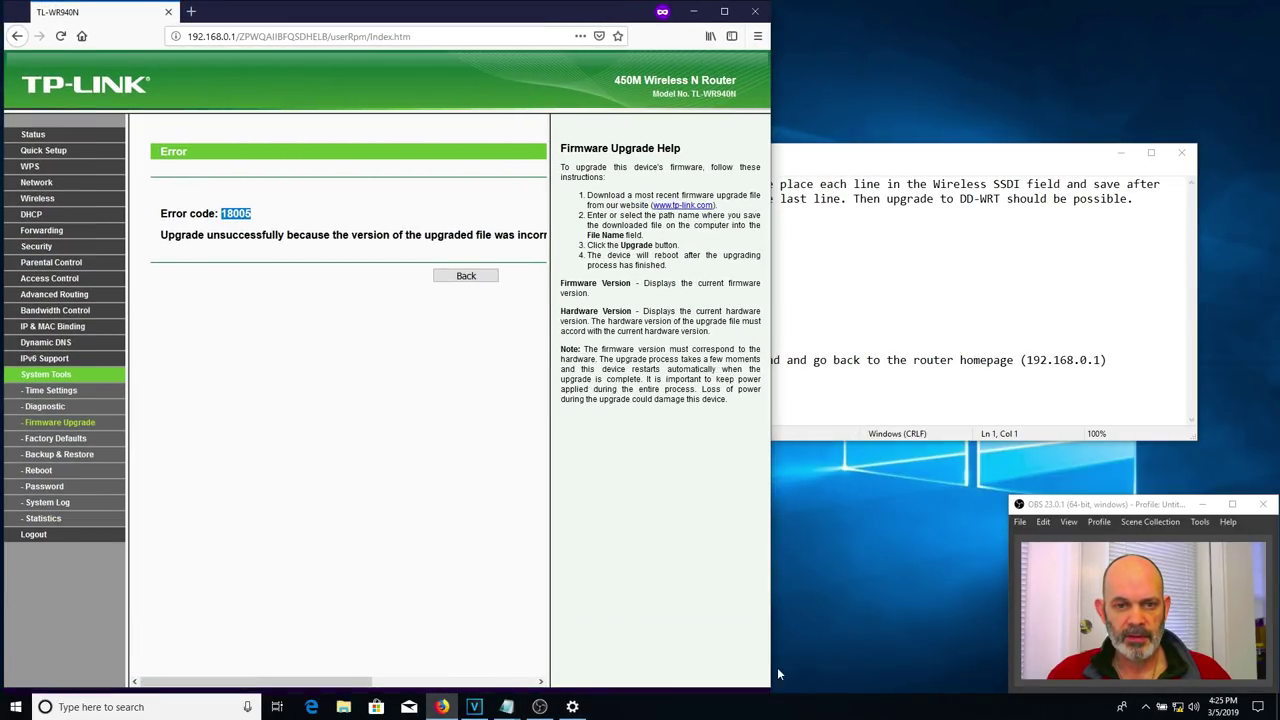
pyautogui.click(924, 157)
pyautogui.moveTo(924, 157); pyautogui.dragTo(986, 155)
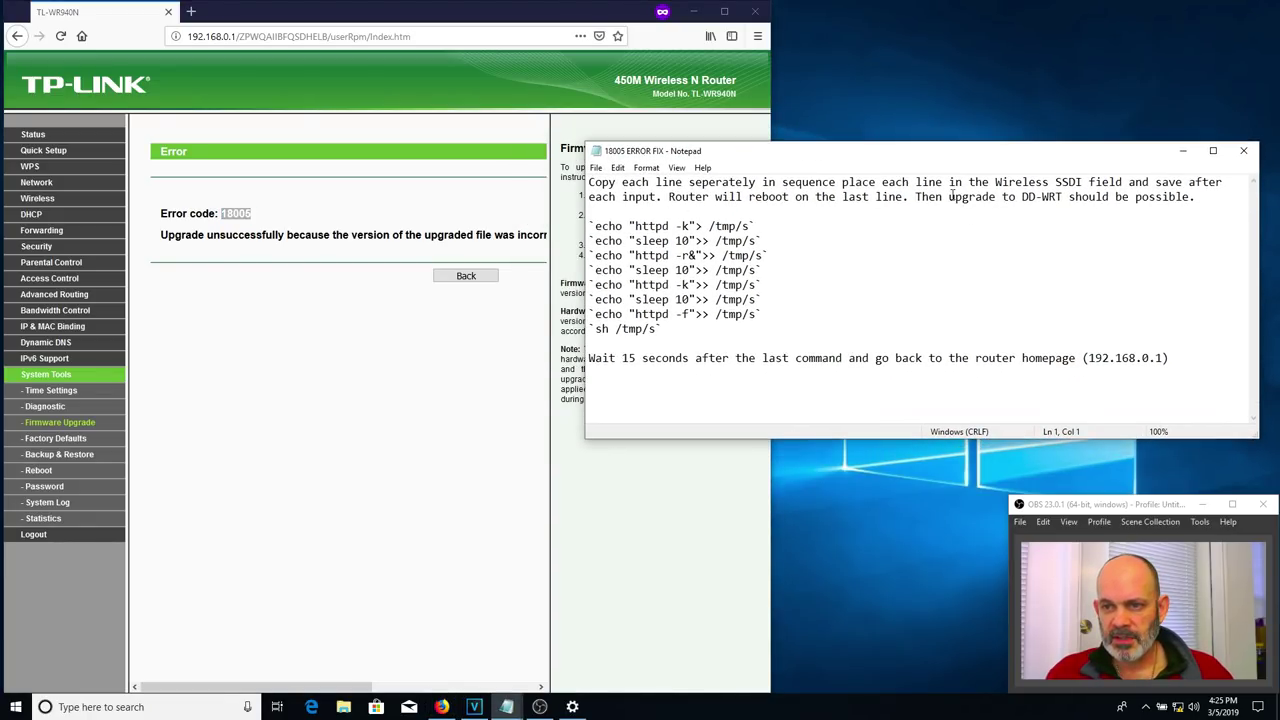
# - Empty the Wireless Network Name field, then select the notes' first command, echo "httpd -k"> /tmp/s
pyautogui.click(48, 201)
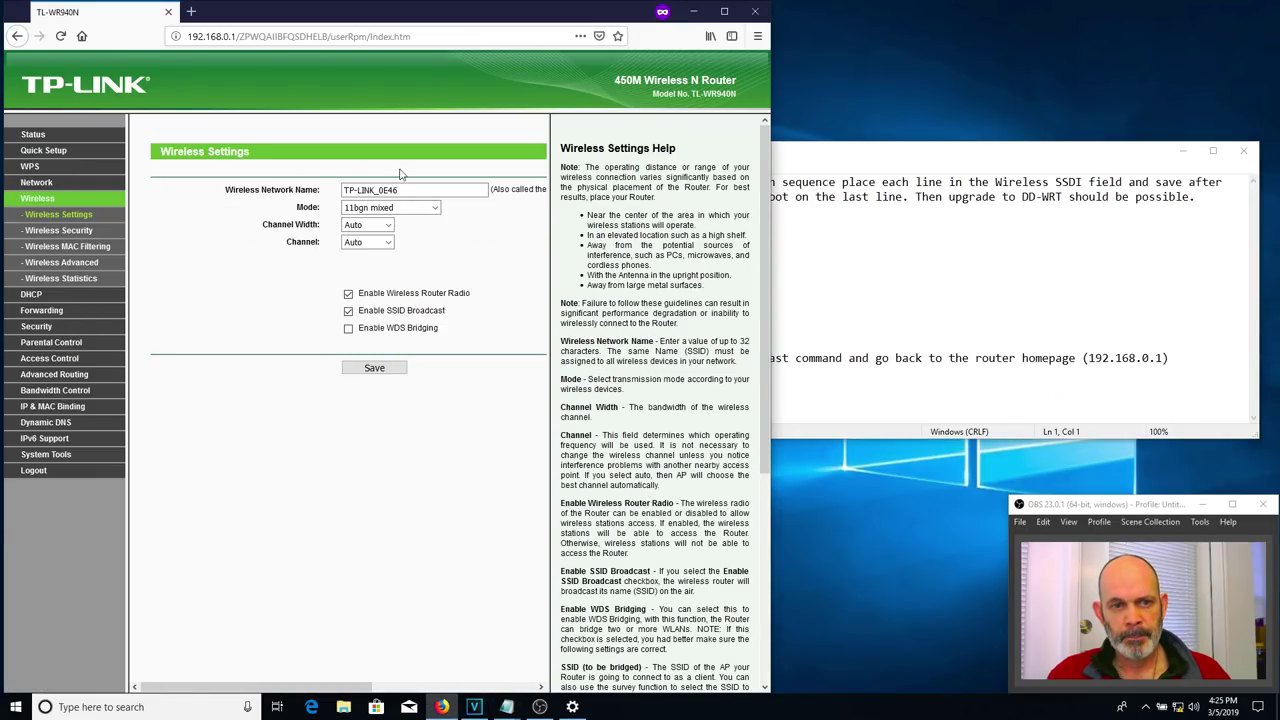
pyautogui.moveTo(414, 189); pyautogui.dragTo(303, 187)
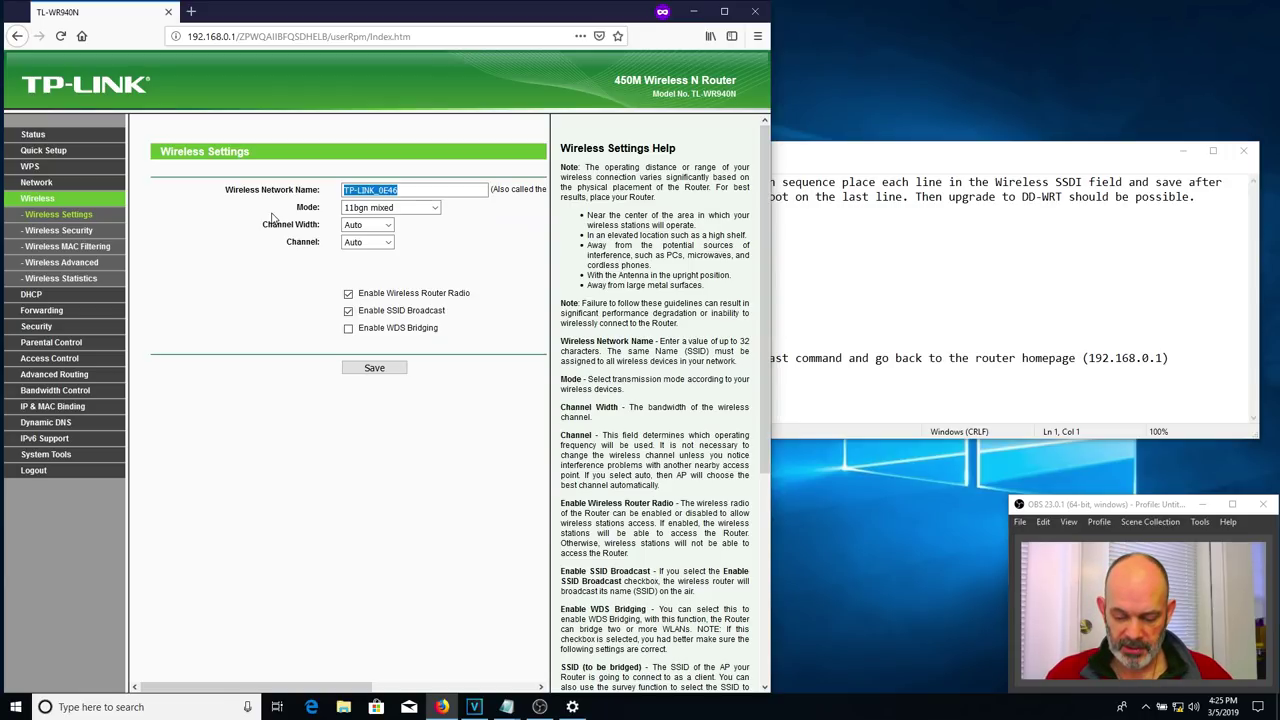
pyautogui.press('BackSpace')
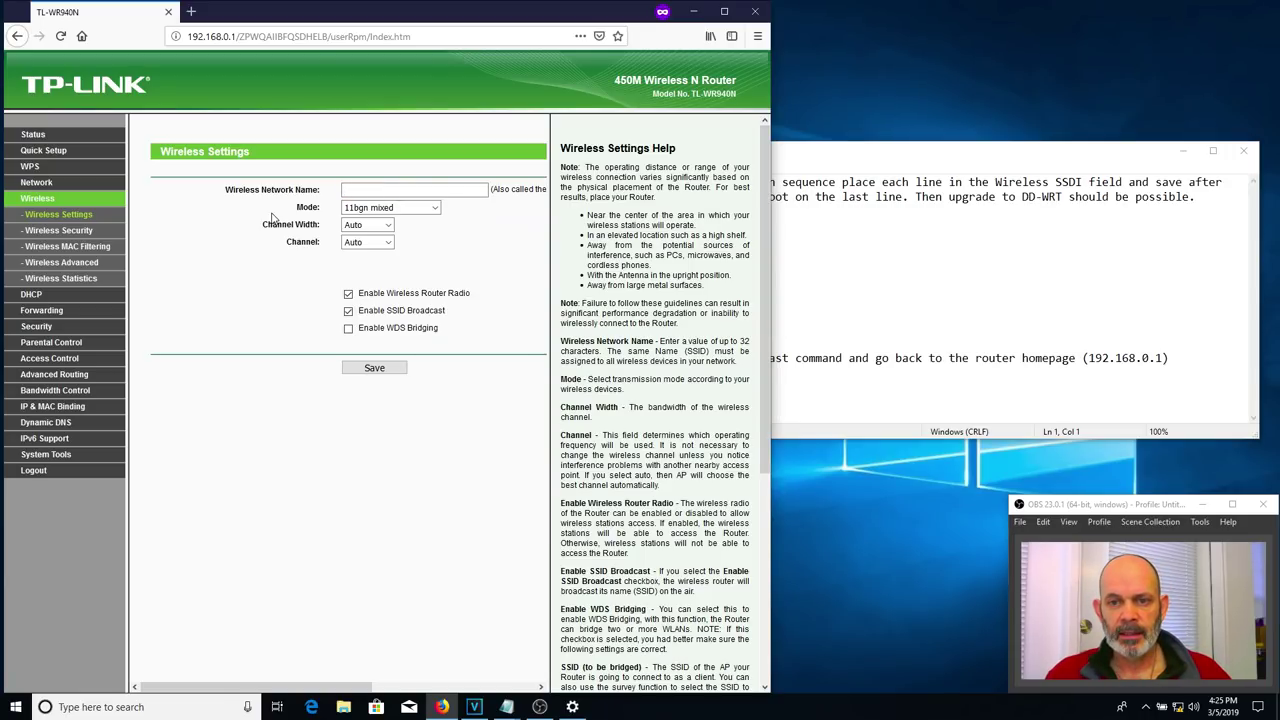
pyautogui.moveTo(846, 161); pyautogui.dragTo(1038, 161)
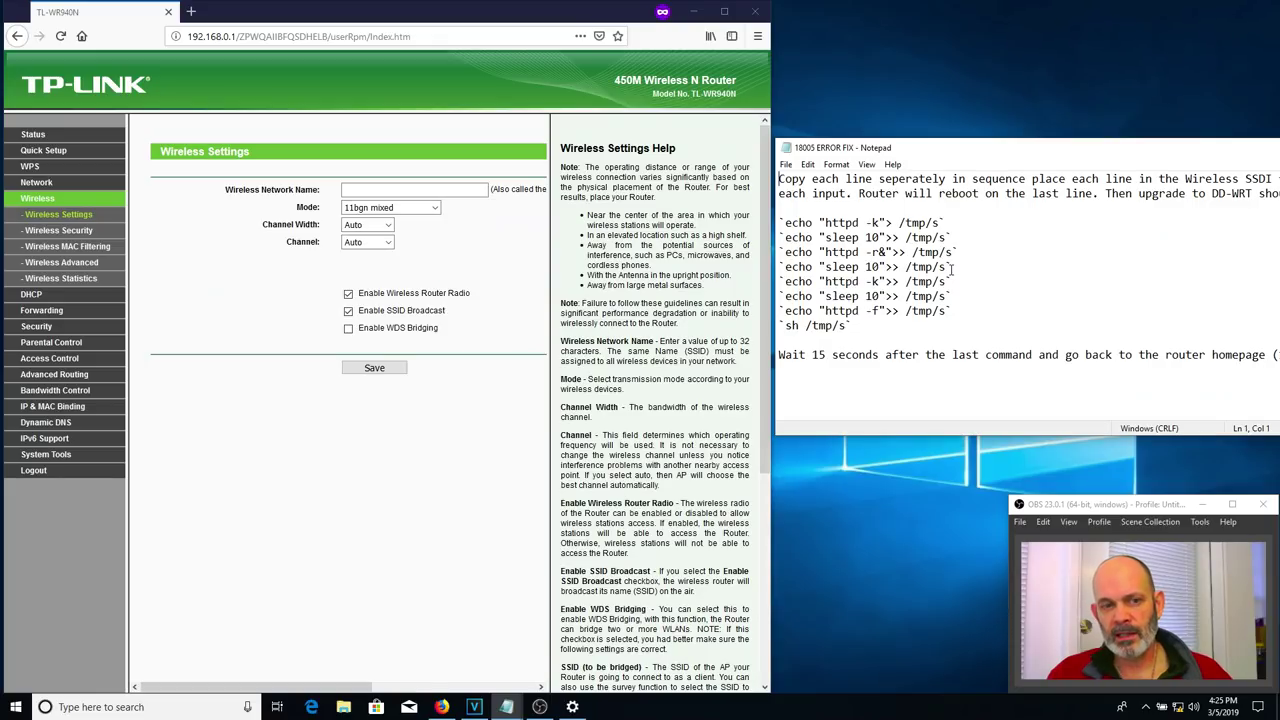
pyautogui.moveTo(946, 224); pyautogui.dragTo(770, 222)
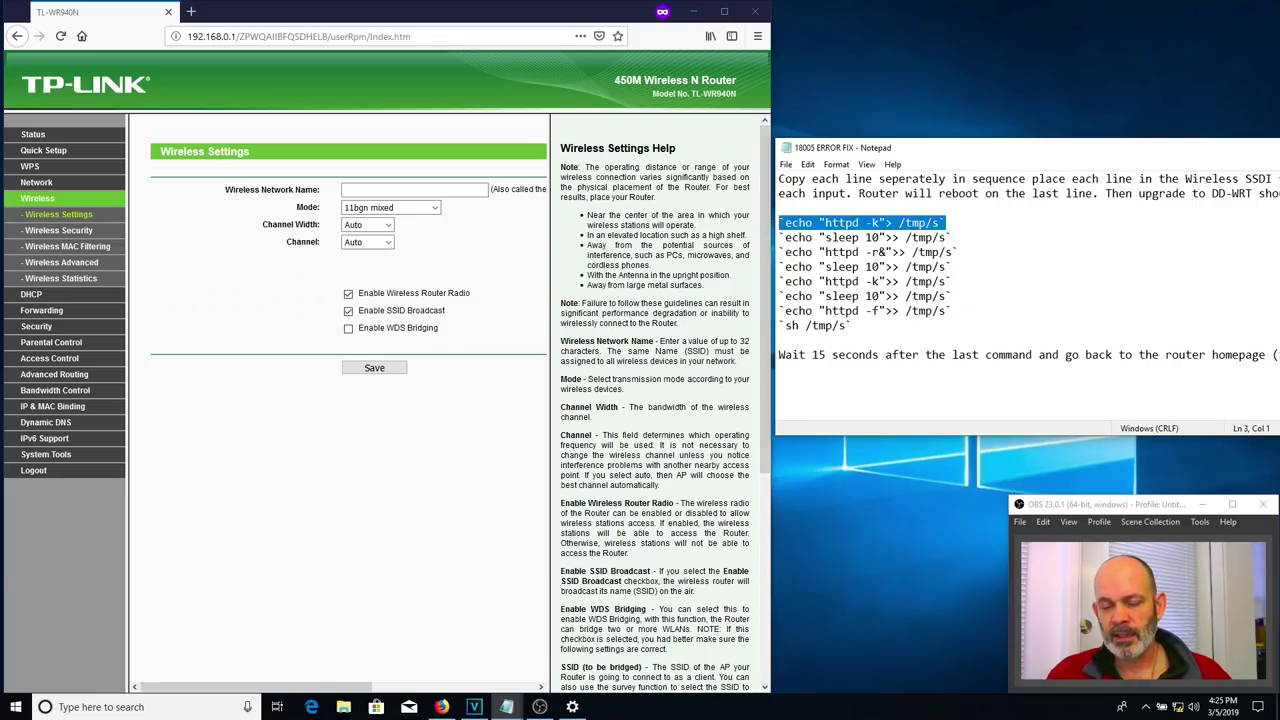
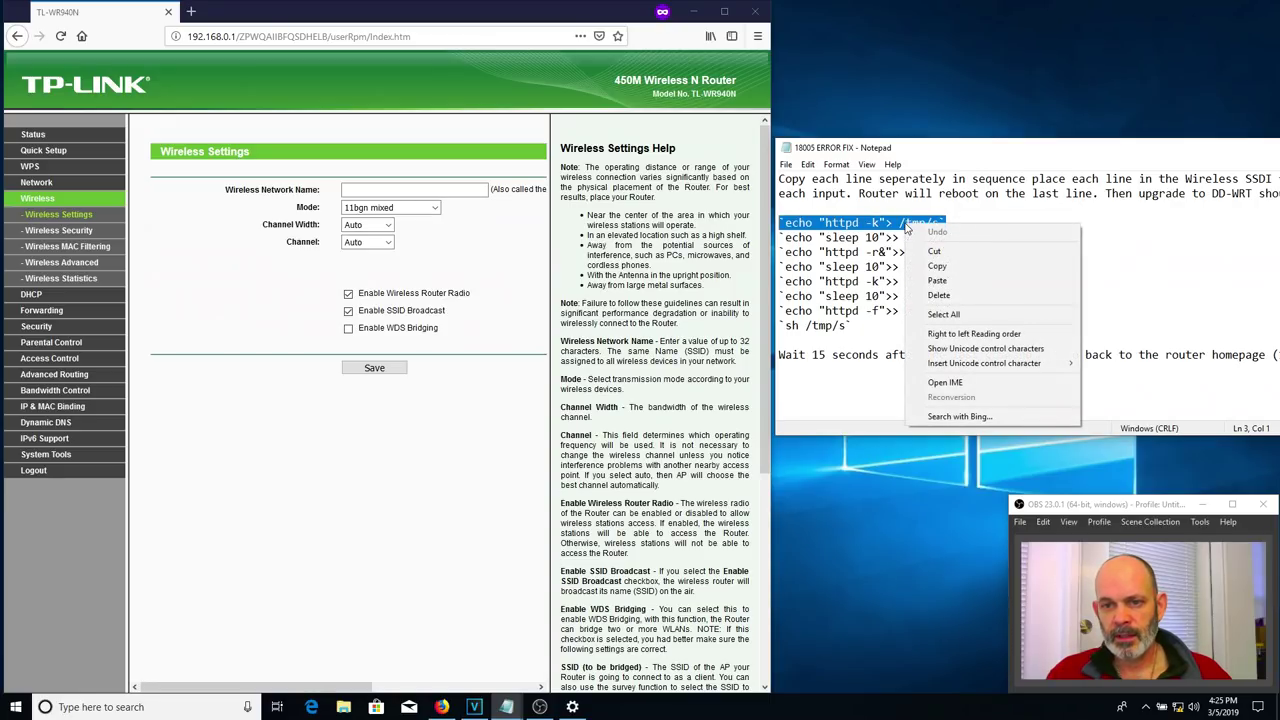
# - Copy the first echo command line from Notepad and focus the Wireless Network Name field
pyautogui.click(940, 266)
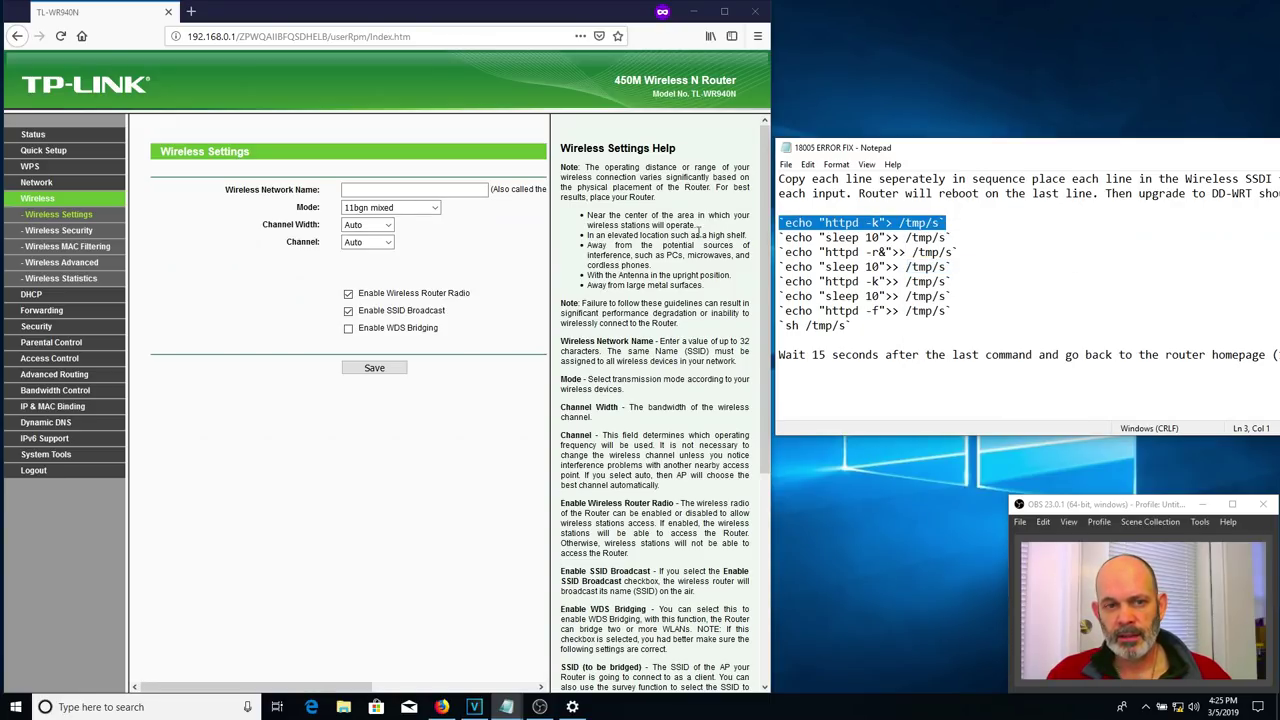
pyautogui.click(439, 190)
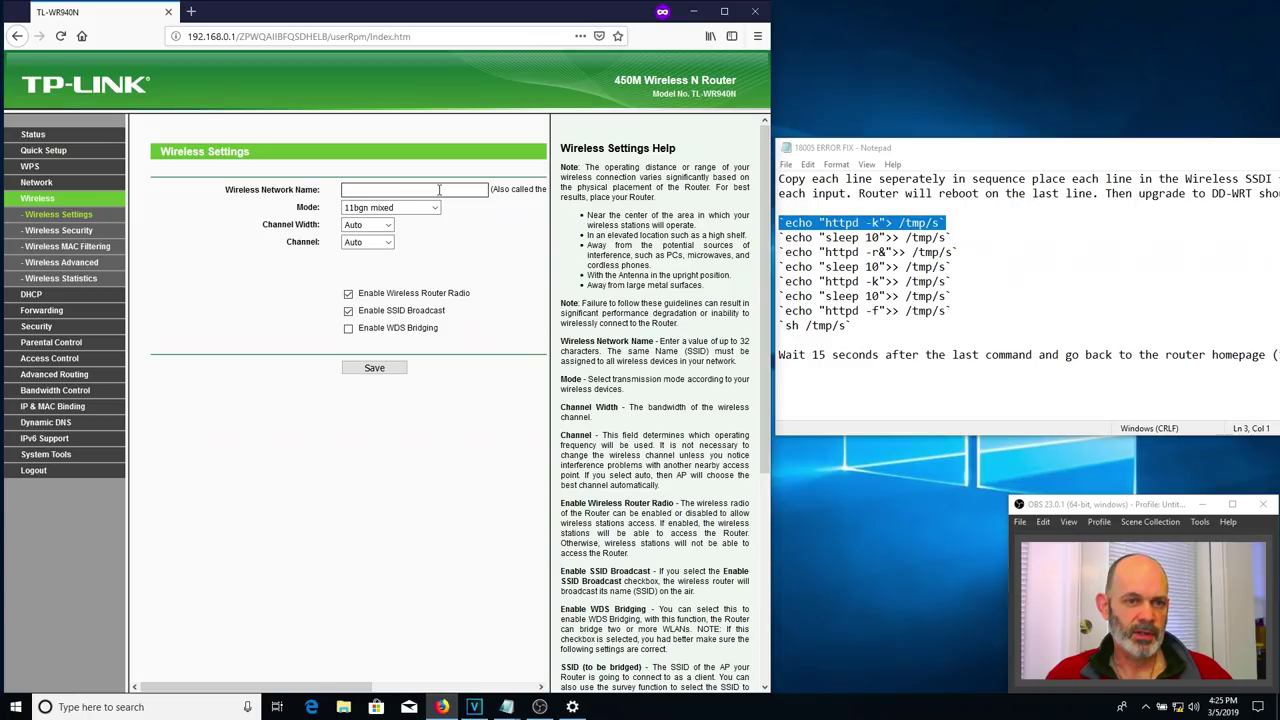
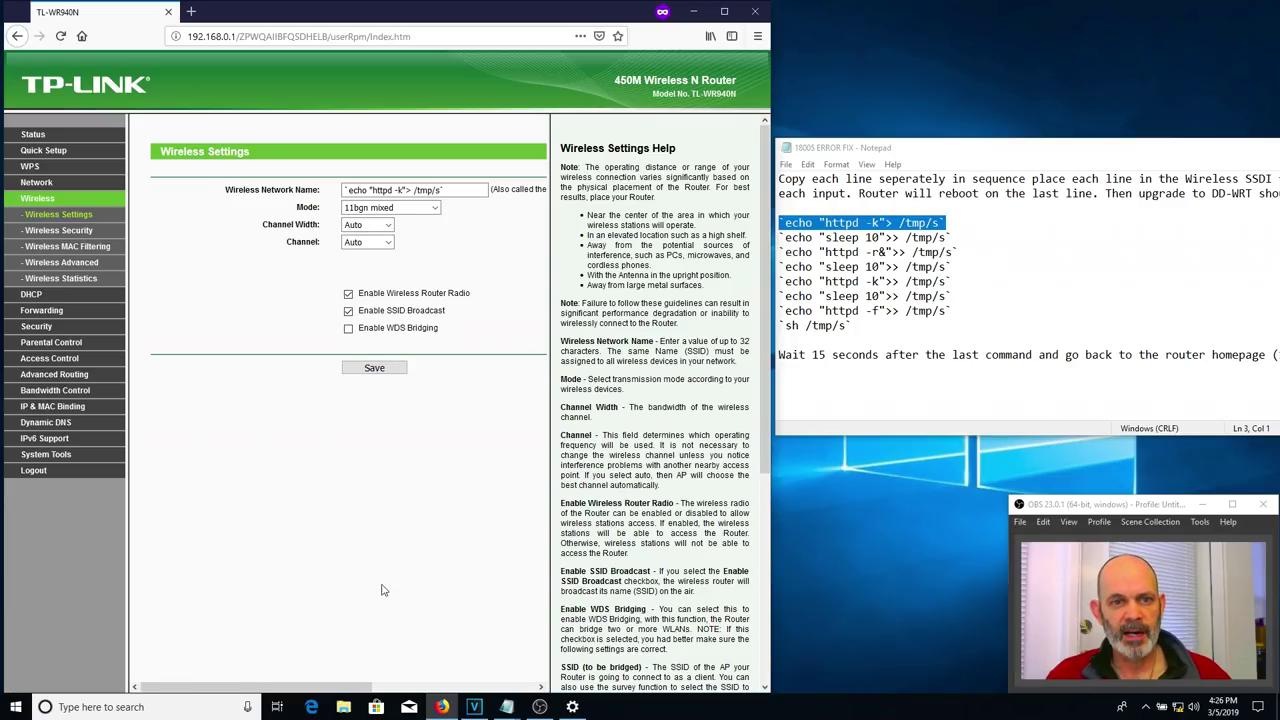
# - Select and copy the `echo "sleep 10">> /tmp/s` line in Notepad
pyautogui.moveTo(956, 237); pyautogui.dragTo(783, 237)
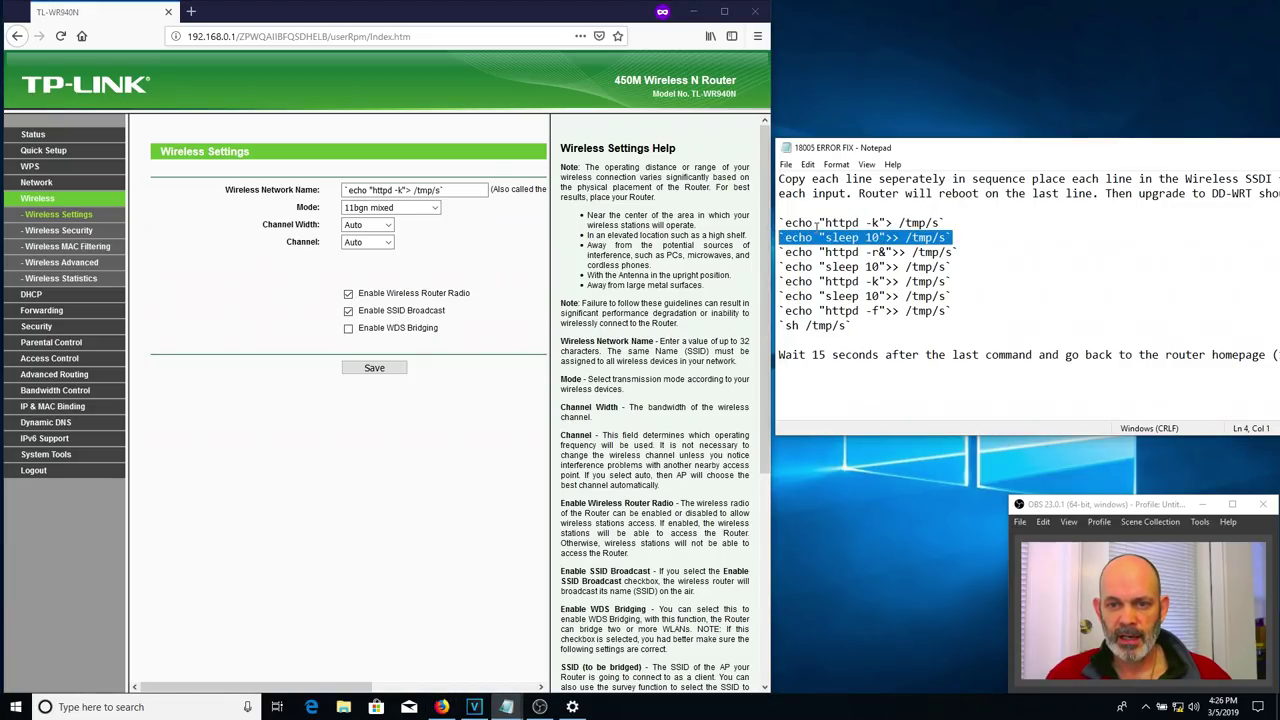
pyautogui.rightClick(817, 239)
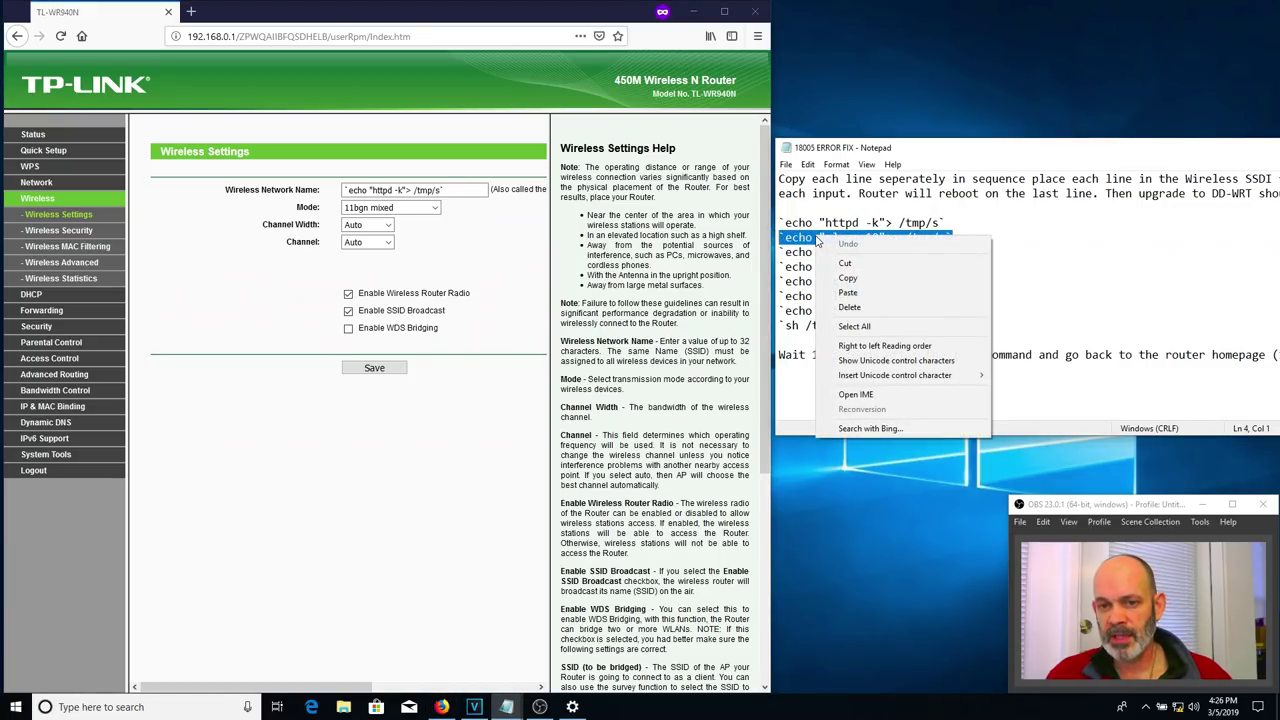
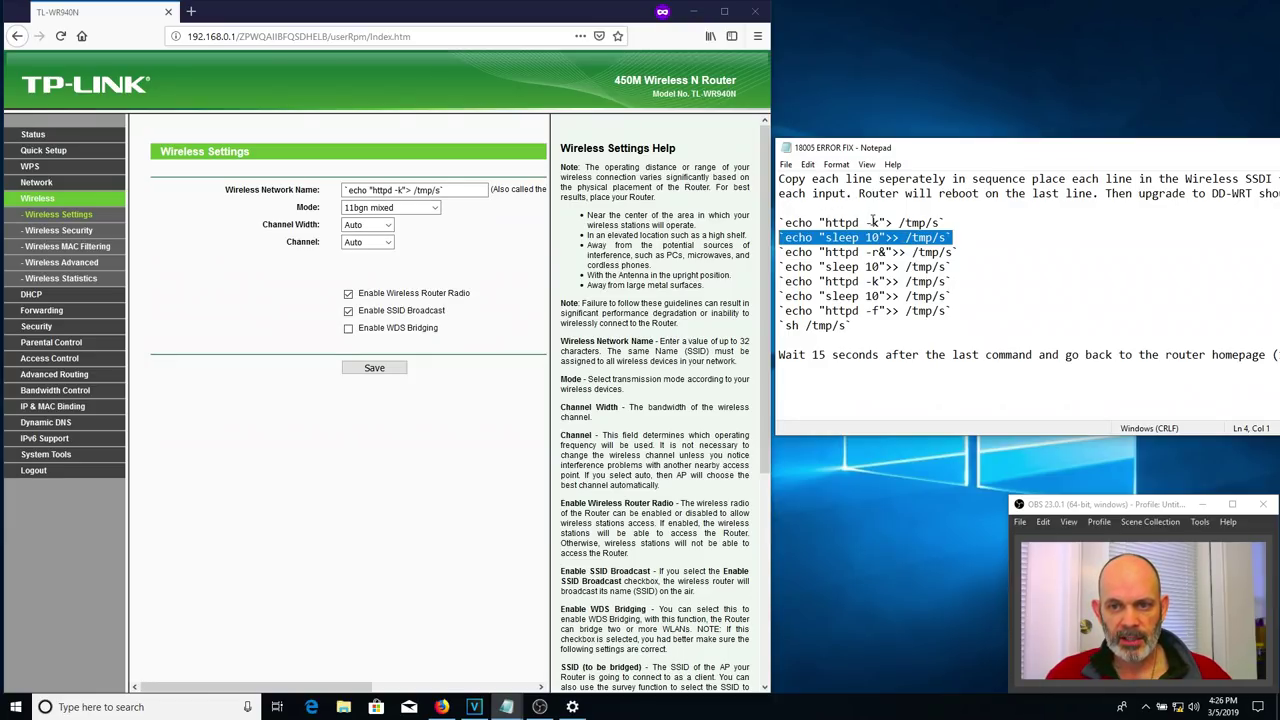
# - Copy the second command line, echo "sleep 10">> /tmp/s, from the Notepad list
pyautogui.rightClick(868, 252)
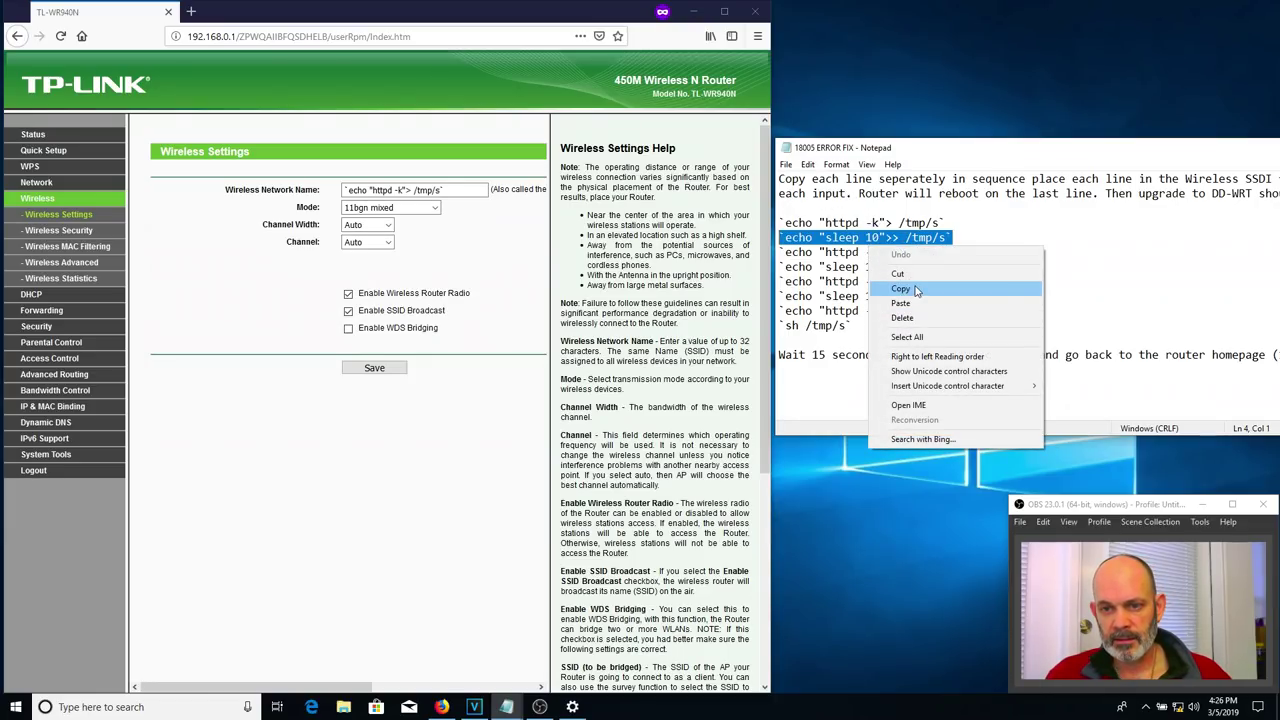
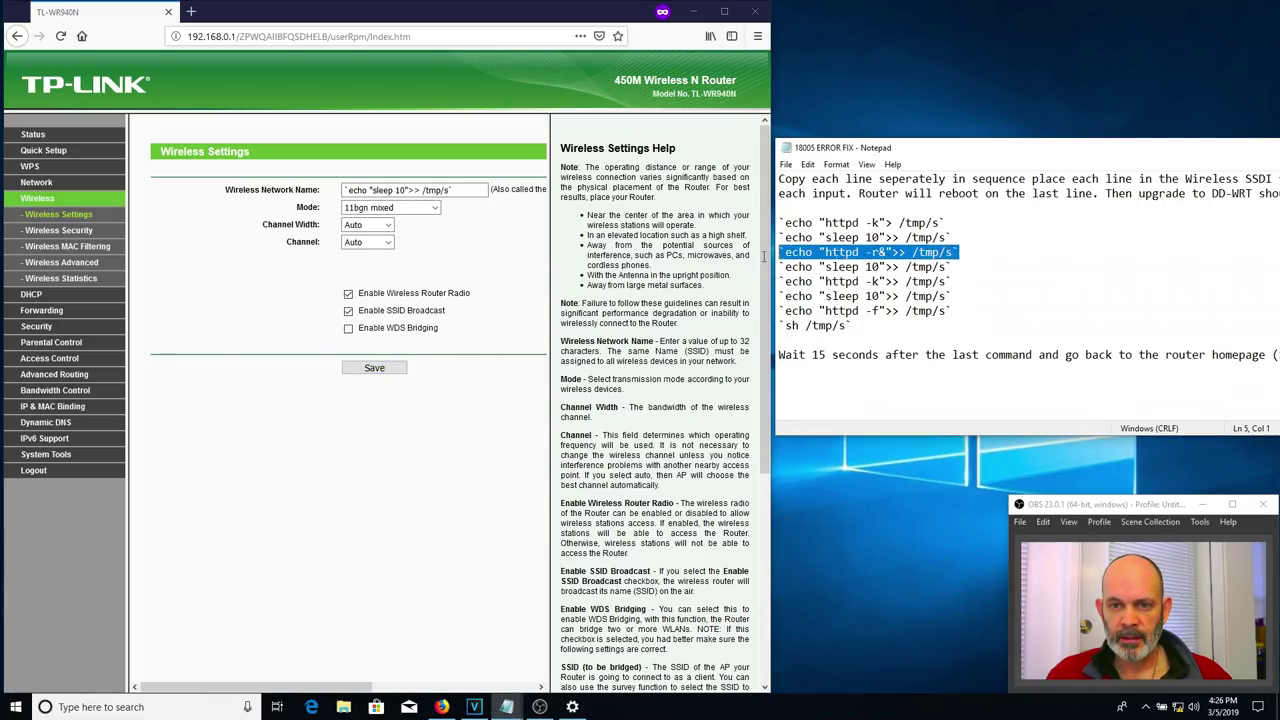
# - Copy the echo "httpd -r&">> /tmp/s line from Notepad
pyautogui.rightClick(801, 247)
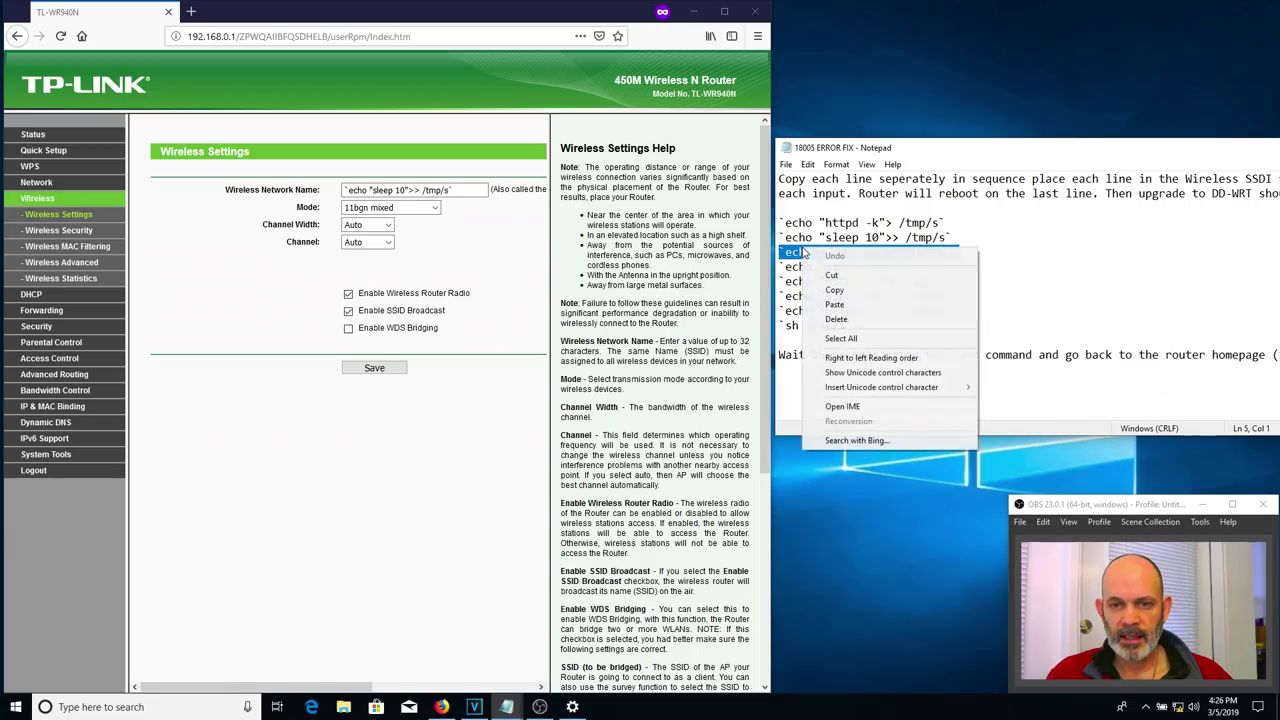
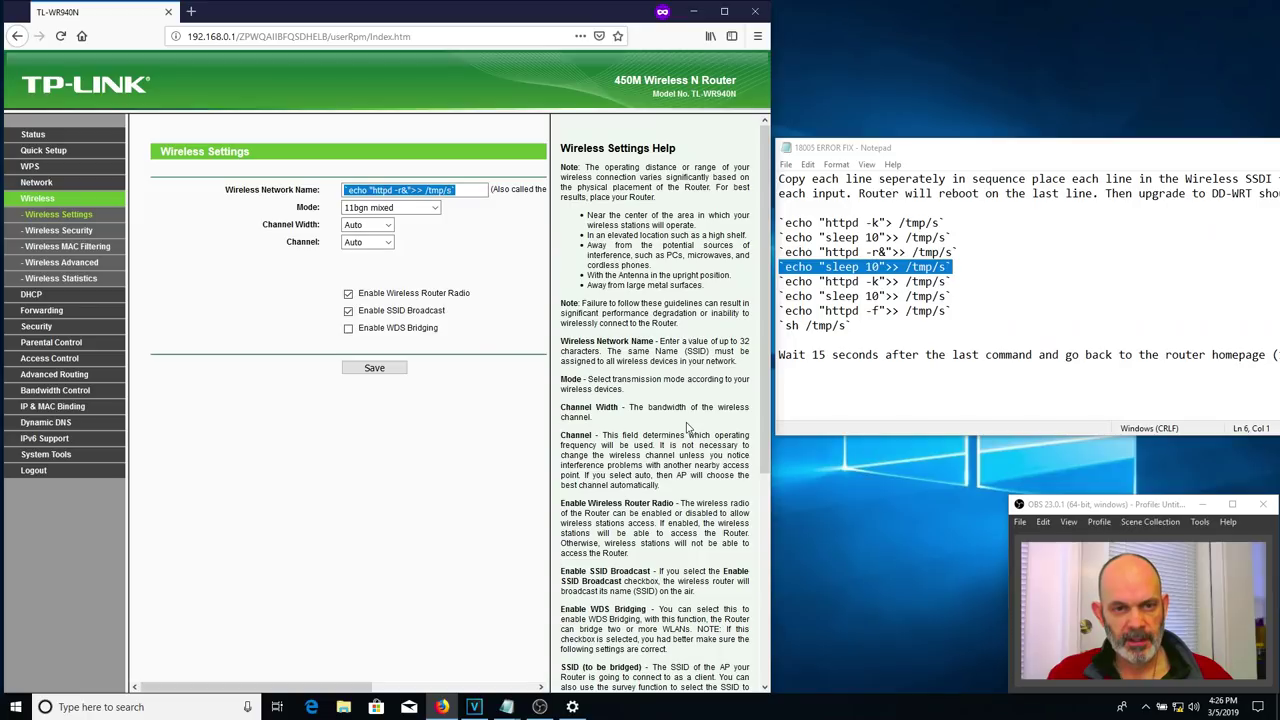
# - Replace the Wireless Network Name with the copied line echo "sleep 10">> /tmp/s
pyautogui.write('`echo "sleep 10">> /tmp/s`')
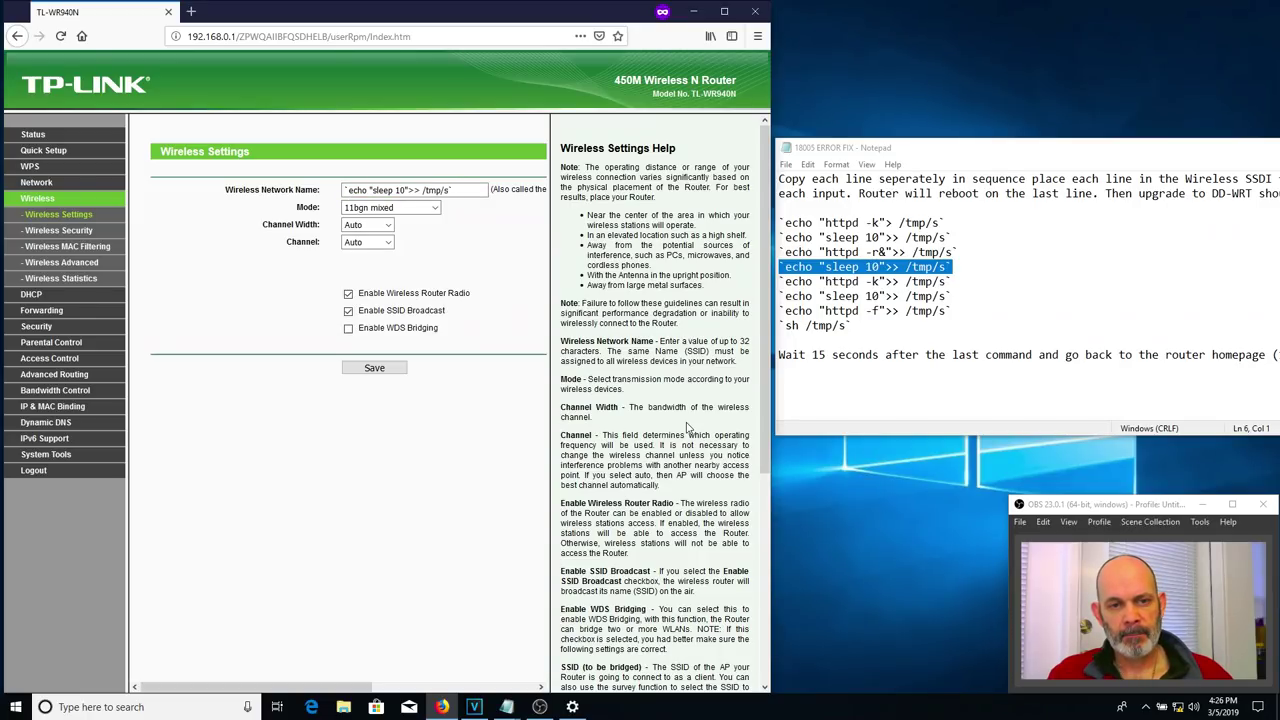
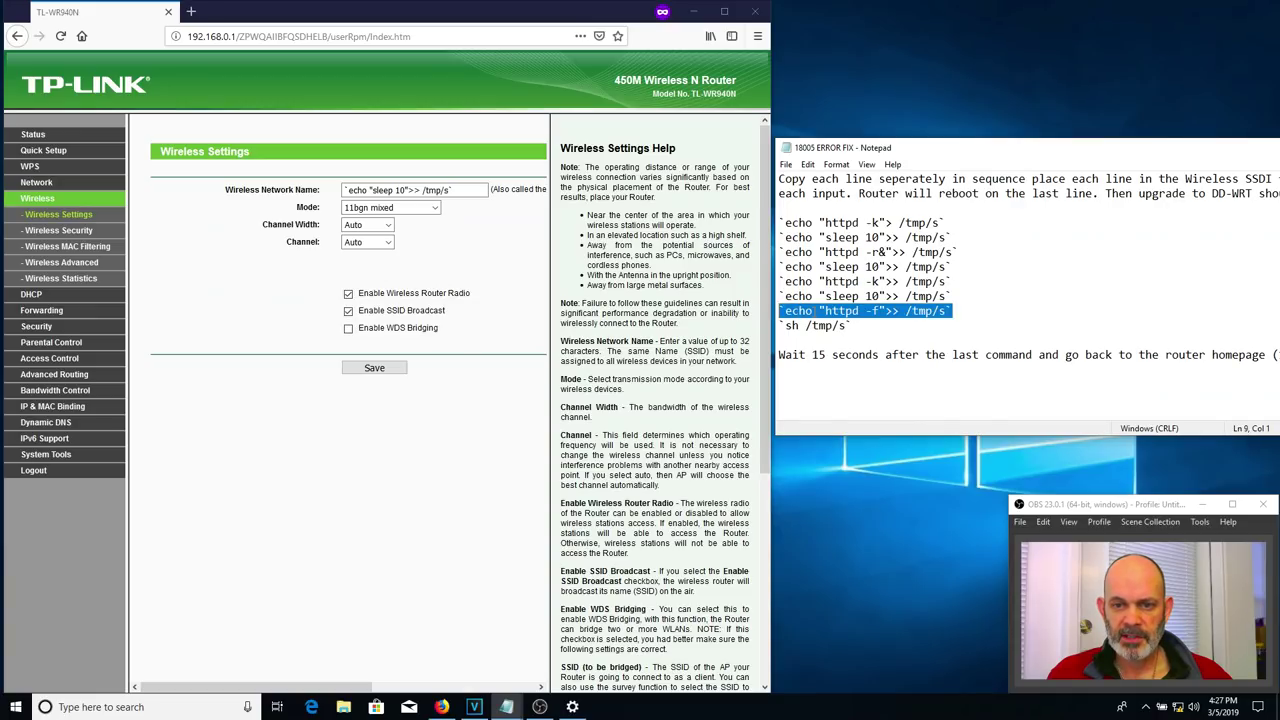
# - Copy the echo "httpd -f" command line from Notepad
pyautogui.rightClick(812, 311)
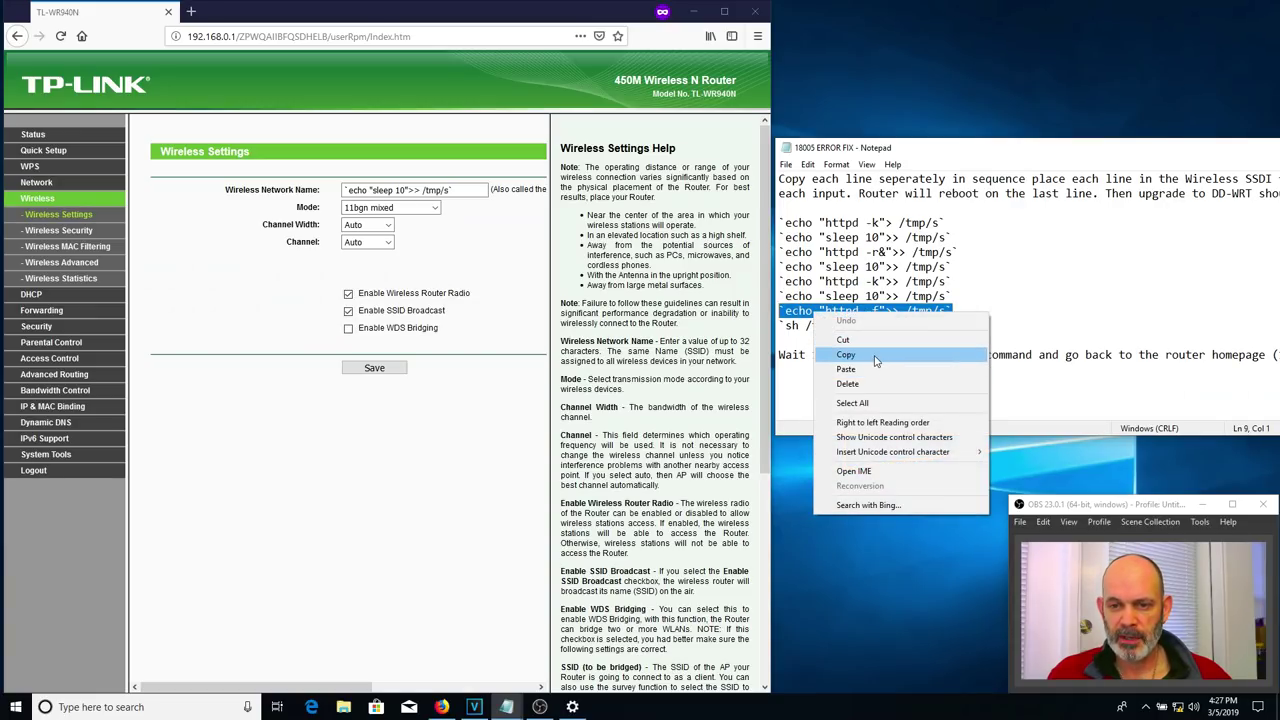
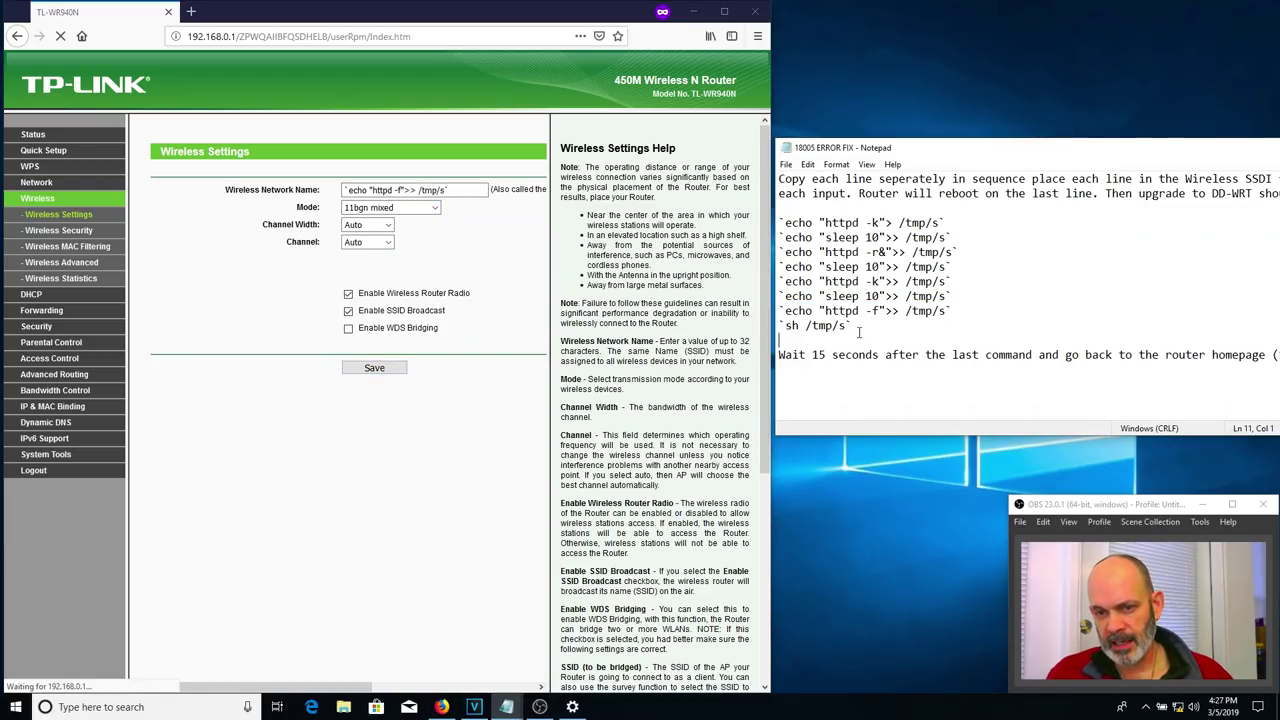
# - Select the final Notepad line 'sh /tmp/s' and copy it via the context menu
pyautogui.moveTo(852, 326); pyautogui.dragTo(731, 333)
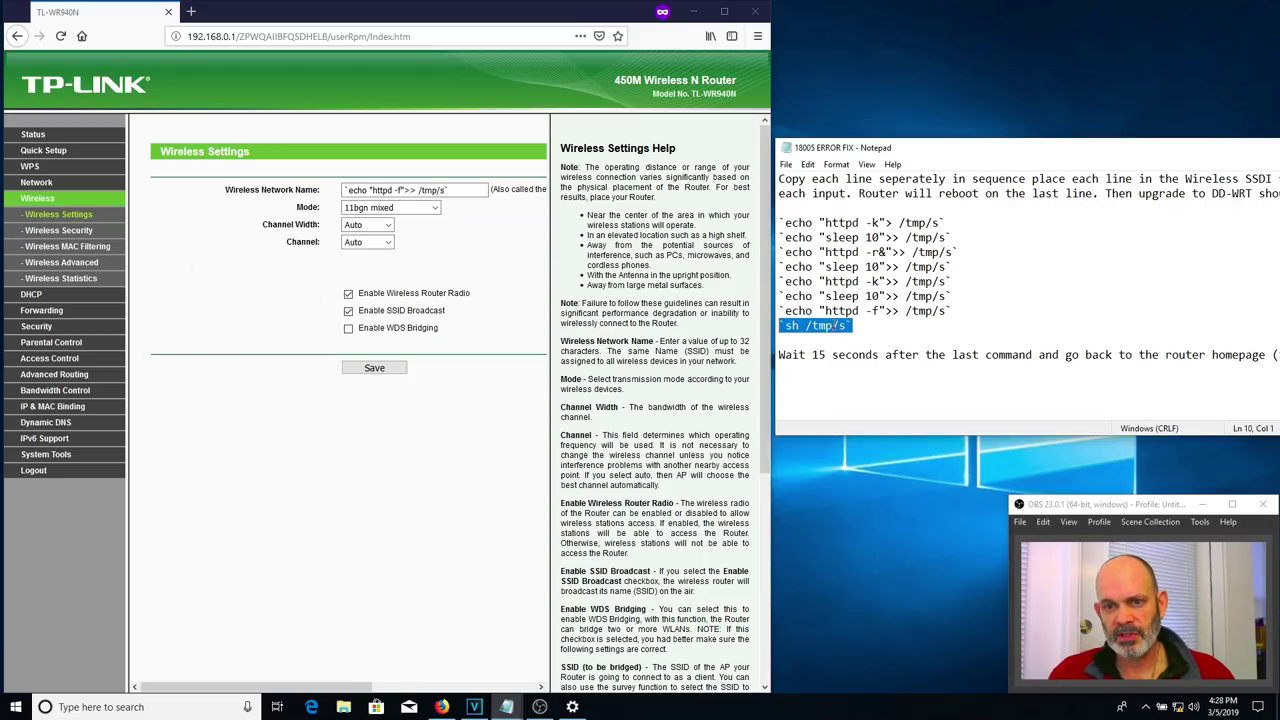
pyautogui.rightClick(834, 326)
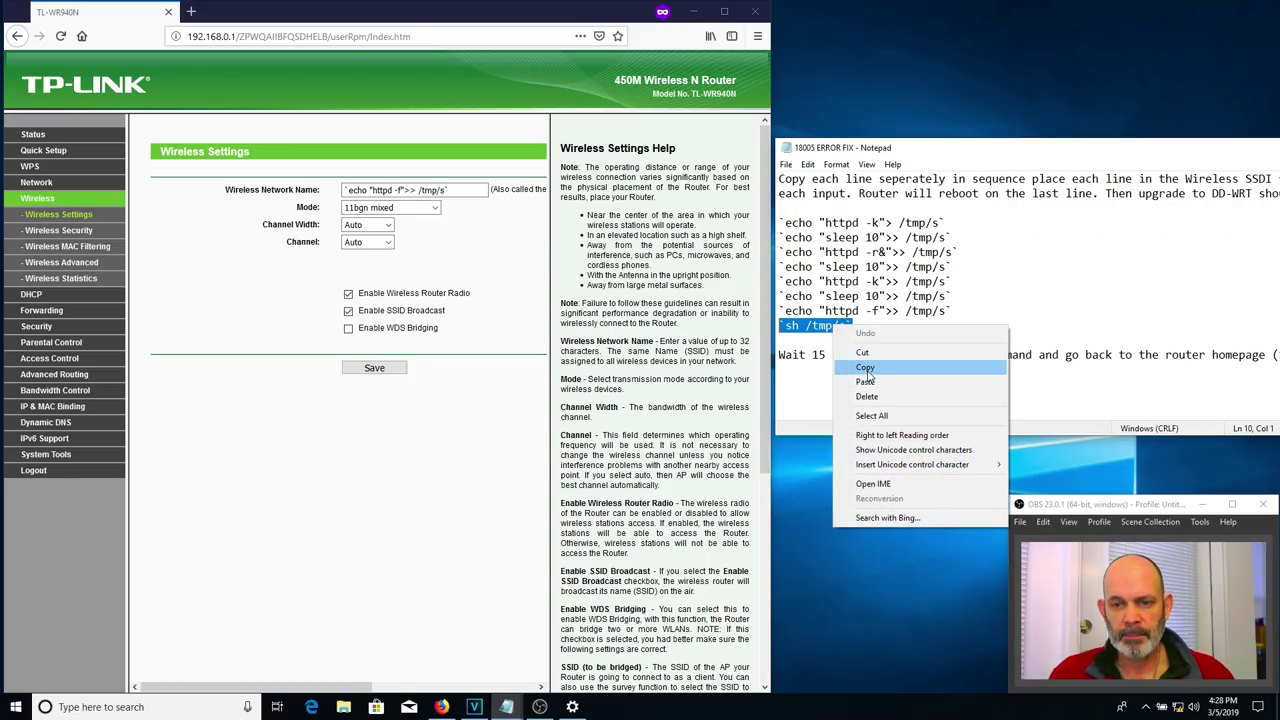
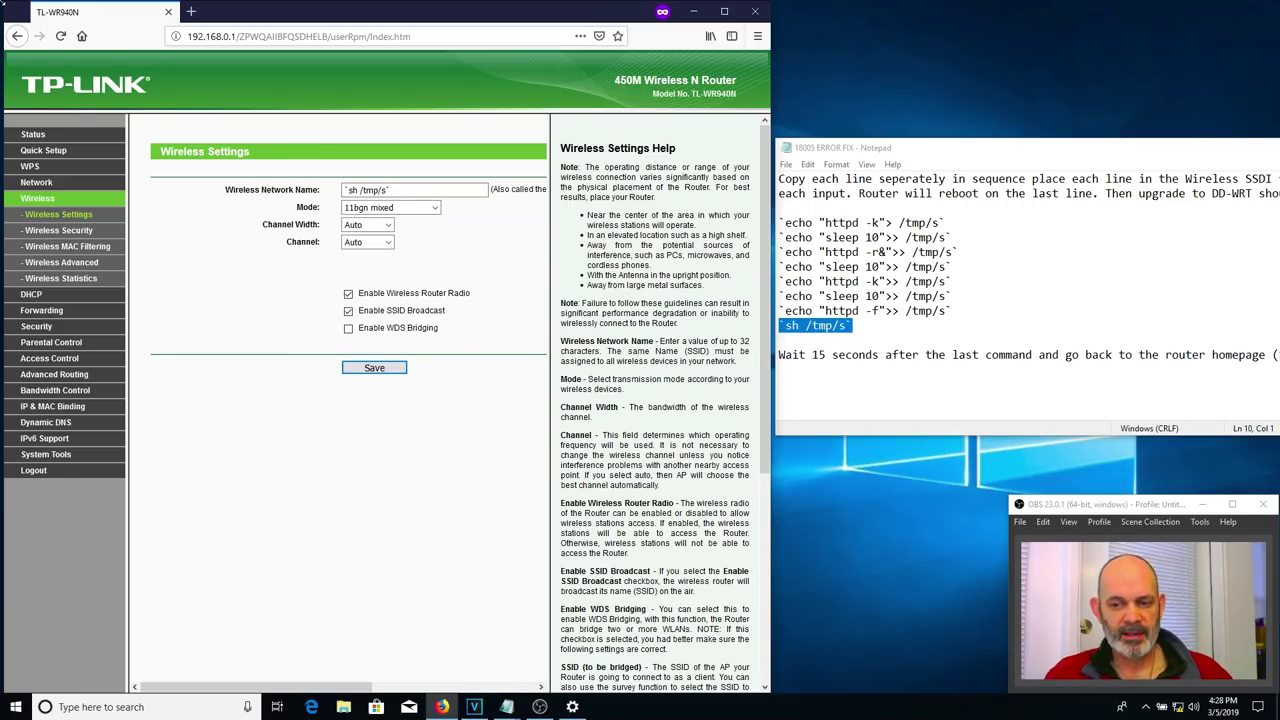
# - Reload 192.168.0.1 to bring up the TP-Link TL-WR940N login page
pyautogui.click(61, 37)
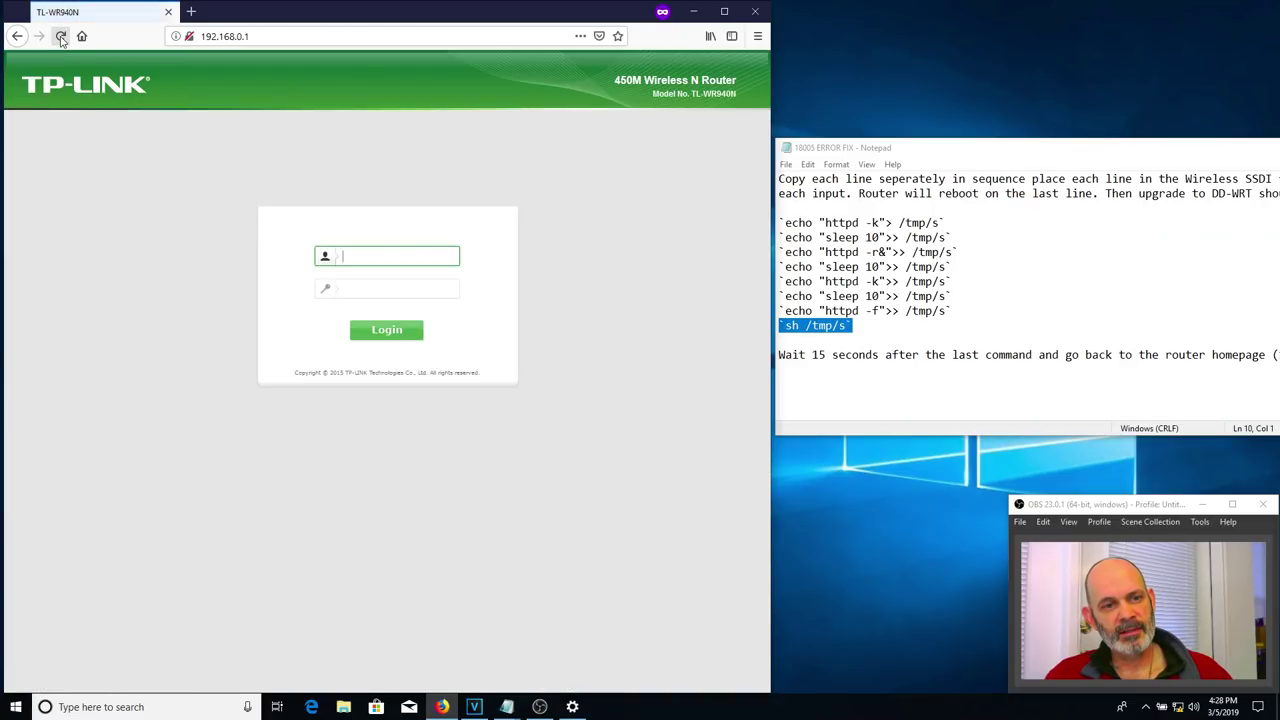
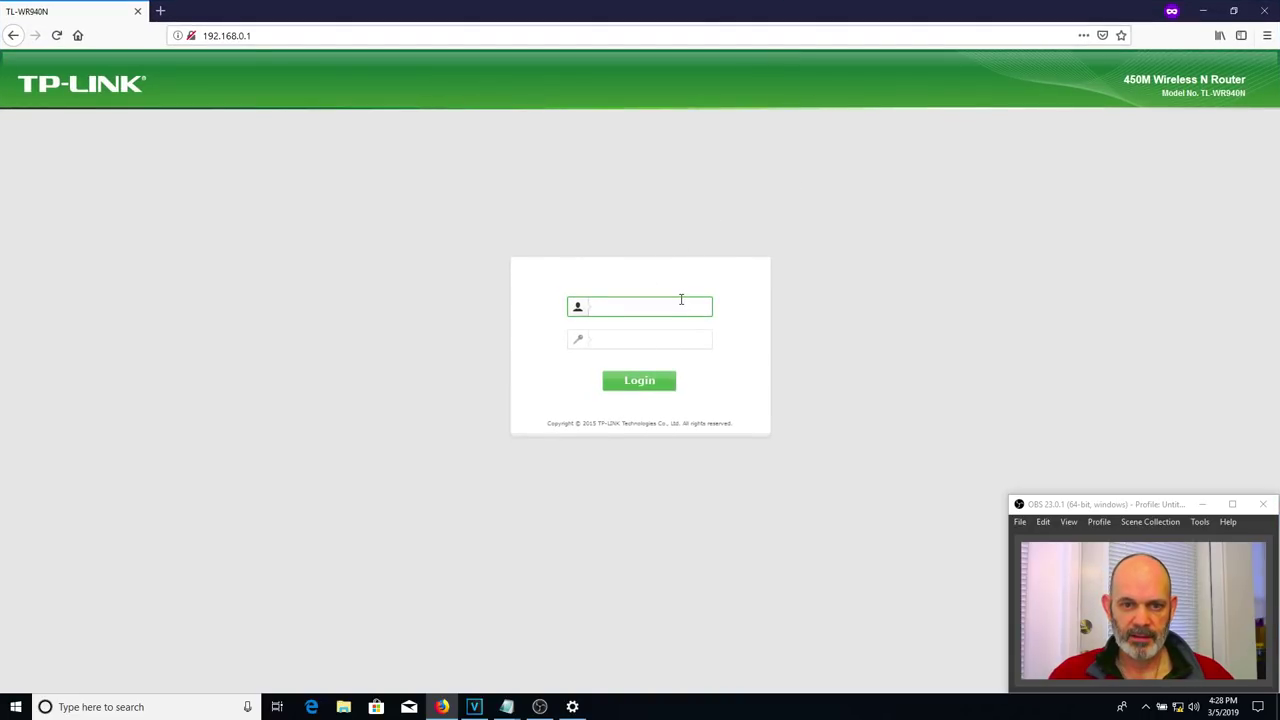
# - Log in to the TP-Link router admin pages with the admin username and password
pyautogui.write('admin')
pyautogui.press('Tab')
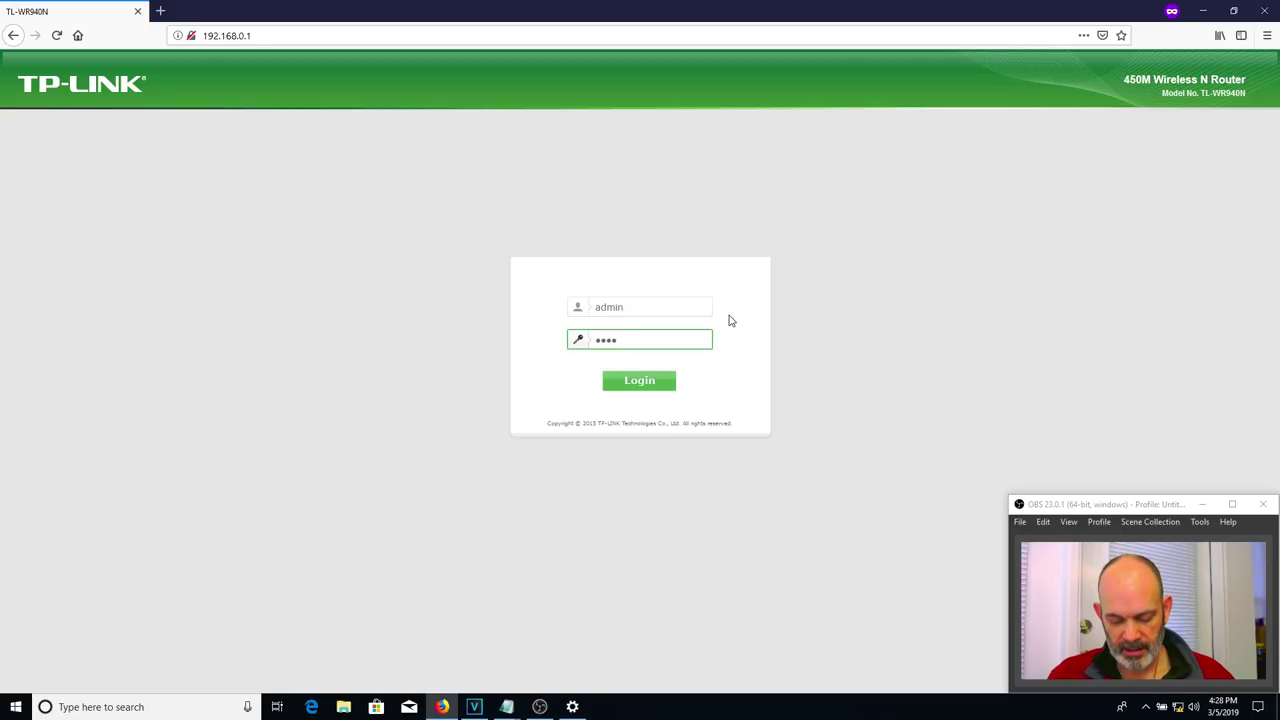
pyautogui.click(631, 389)
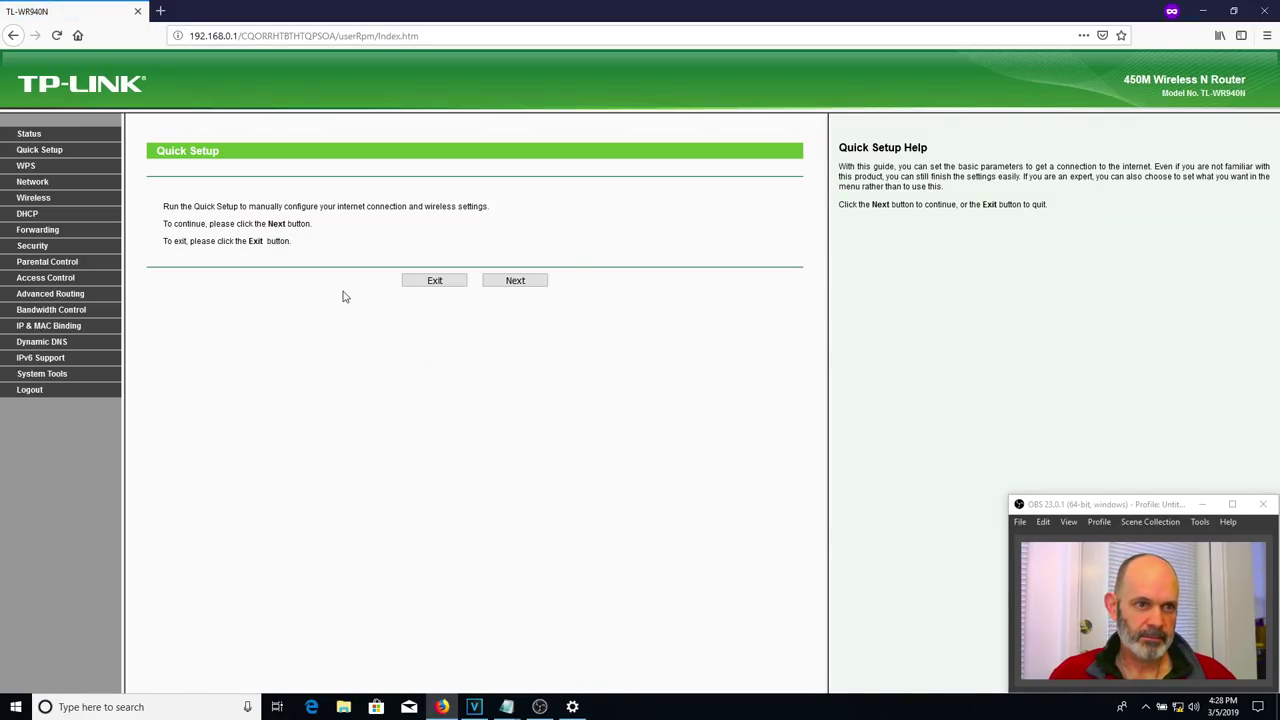
# - Go to System Tools > Firmware Upgrade and browse for a firmware file
pyautogui.click(52, 381)
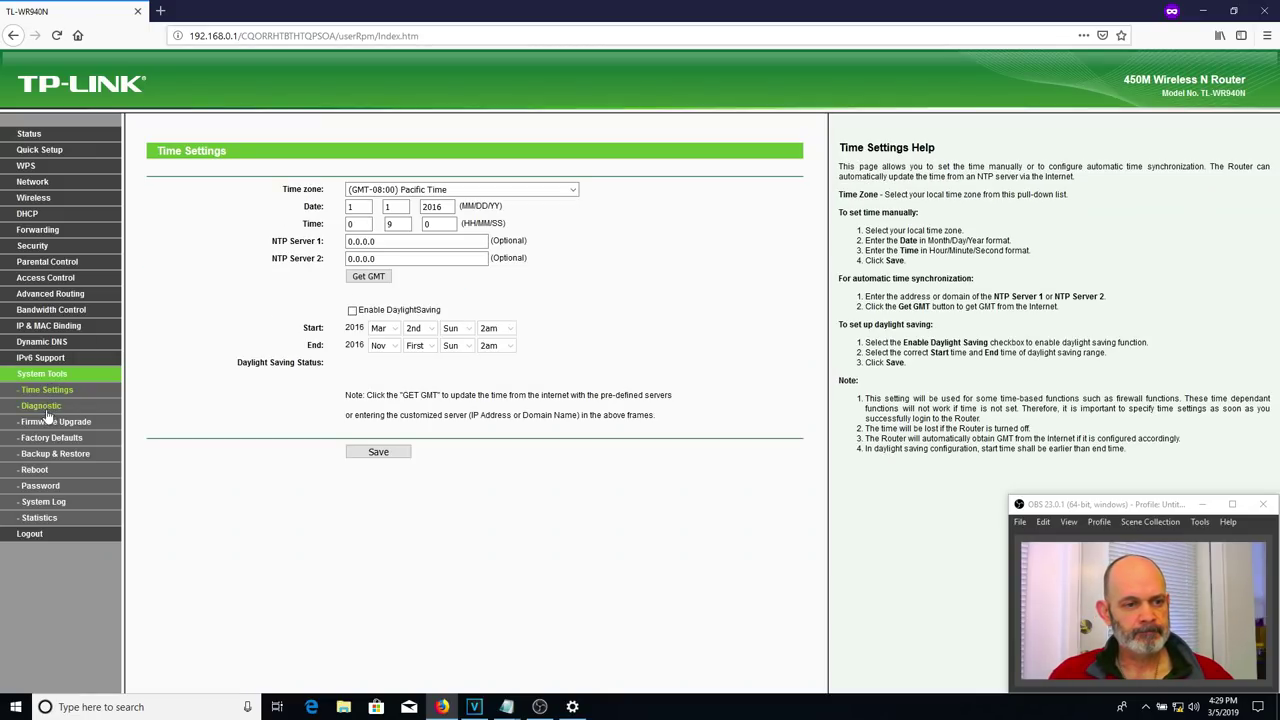
pyautogui.click(52, 423)
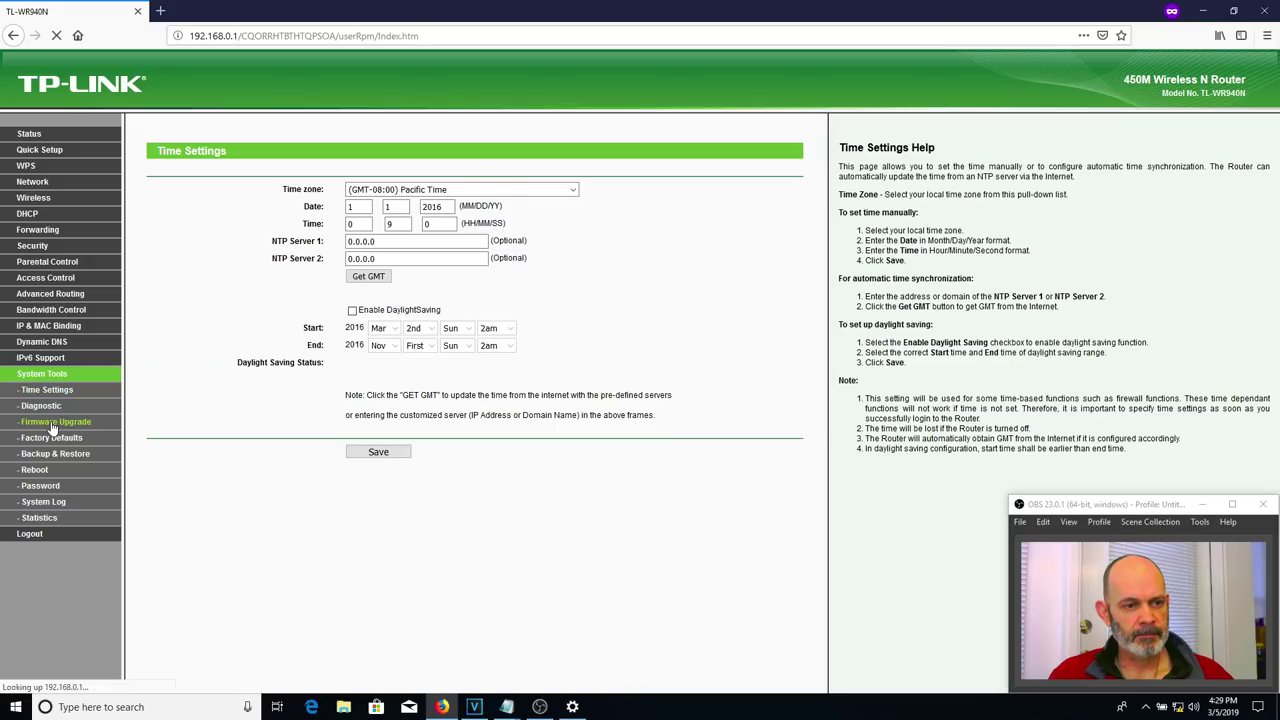
pyautogui.click(390, 191)
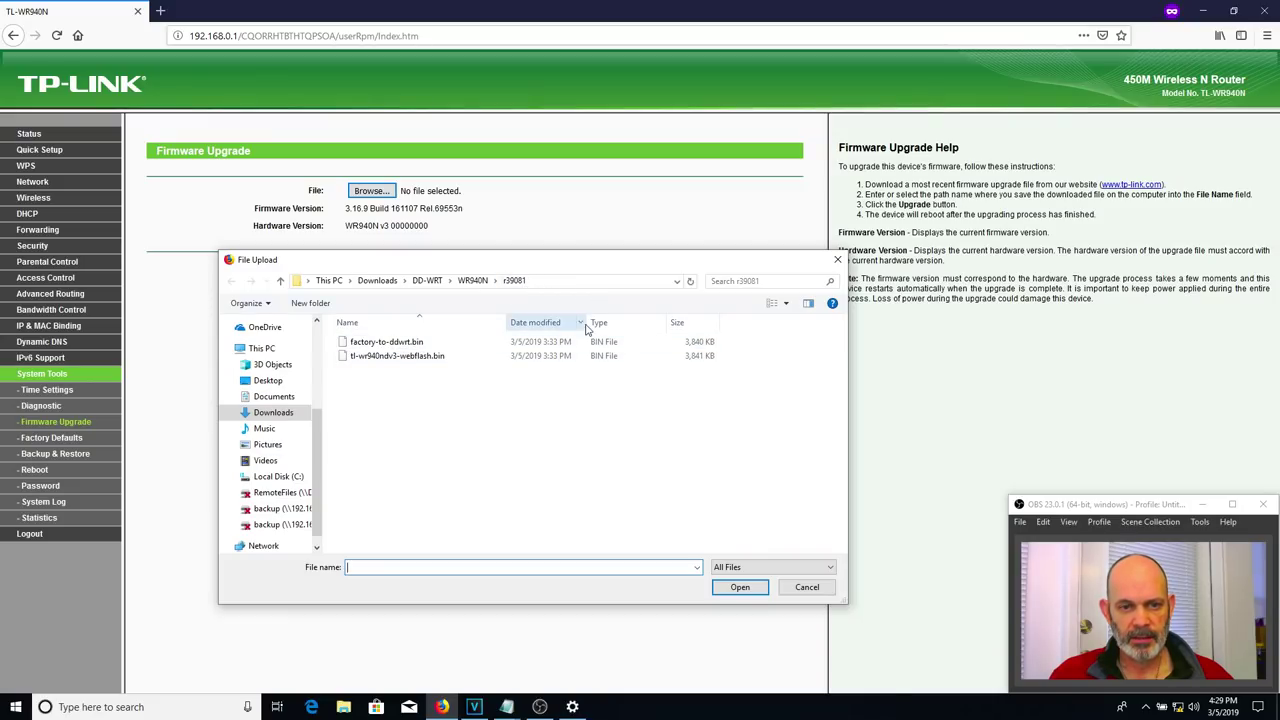
# - Select factory-to-ddwrt.bin and flash it onto the router, confirming the upgrade
pyautogui.click(444, 345)
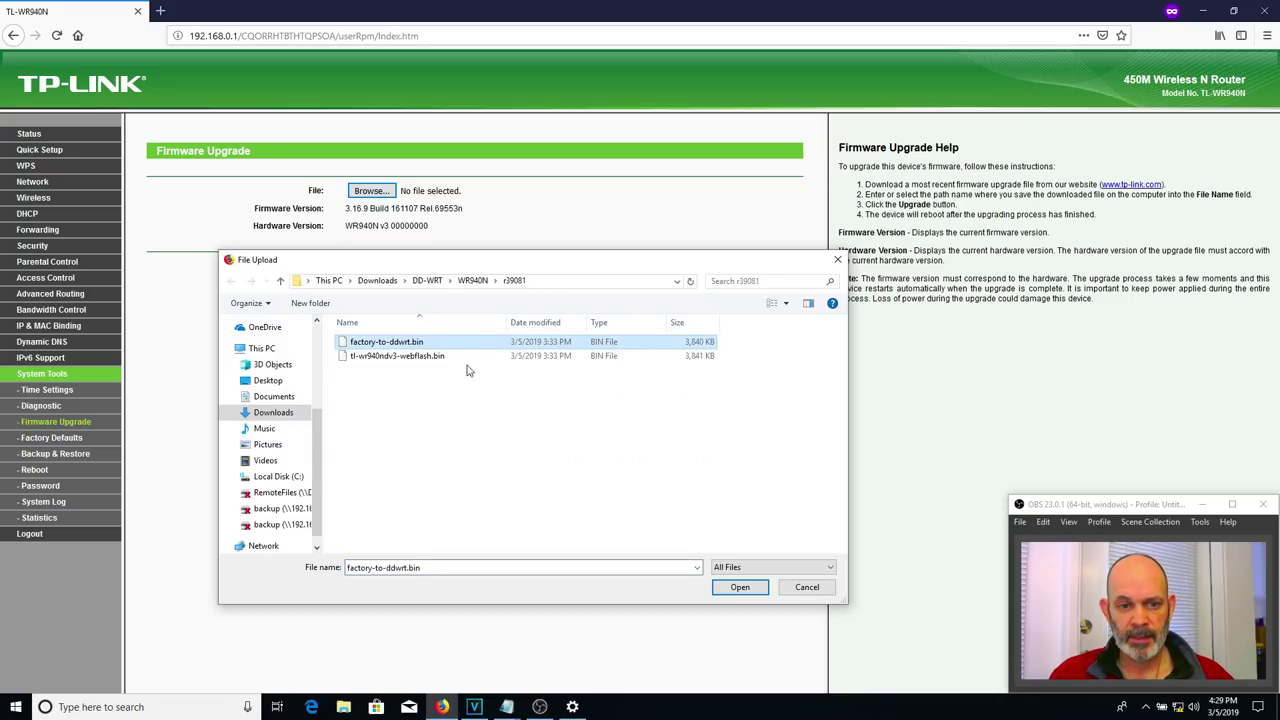
pyautogui.click(727, 592)
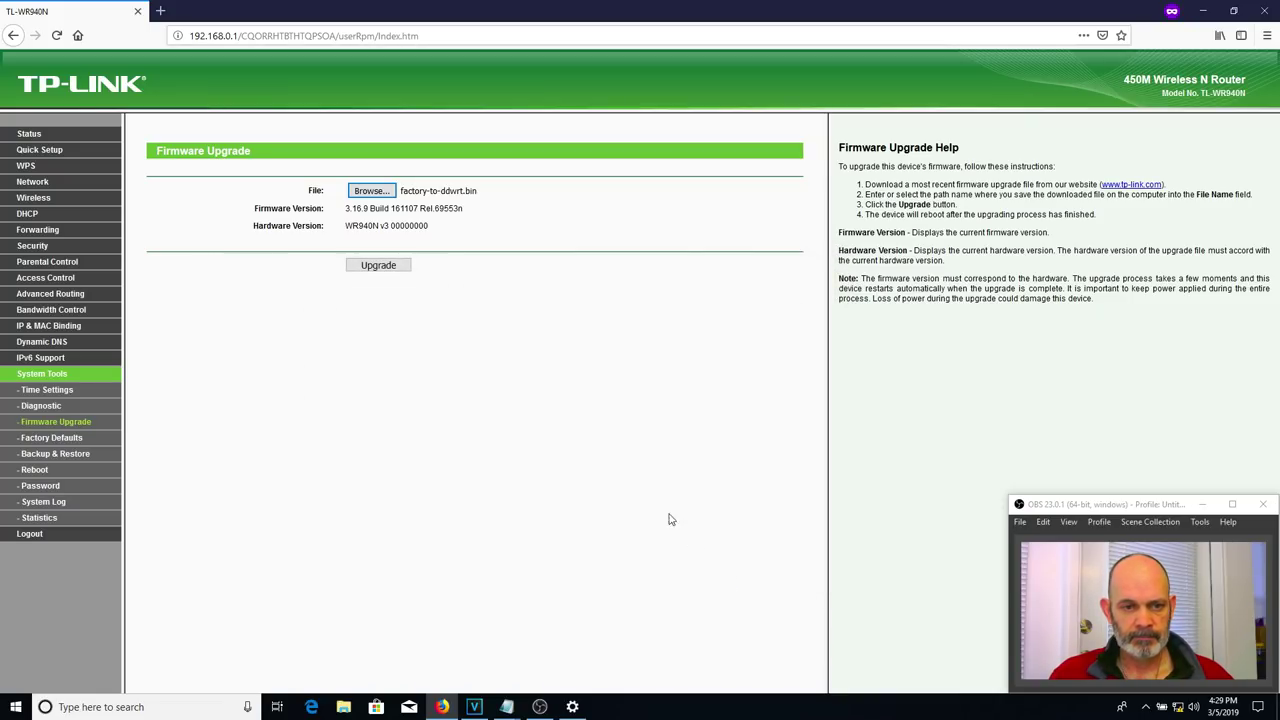
pyautogui.click(405, 267)
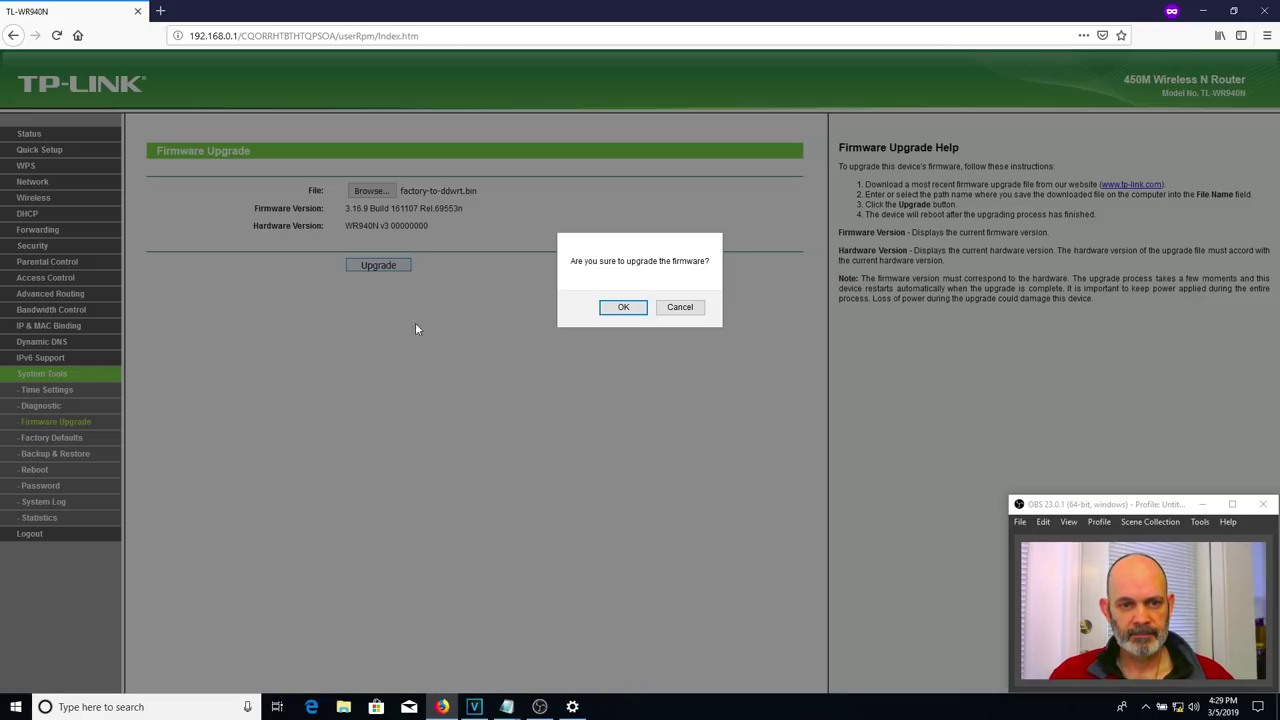
pyautogui.click(621, 309)
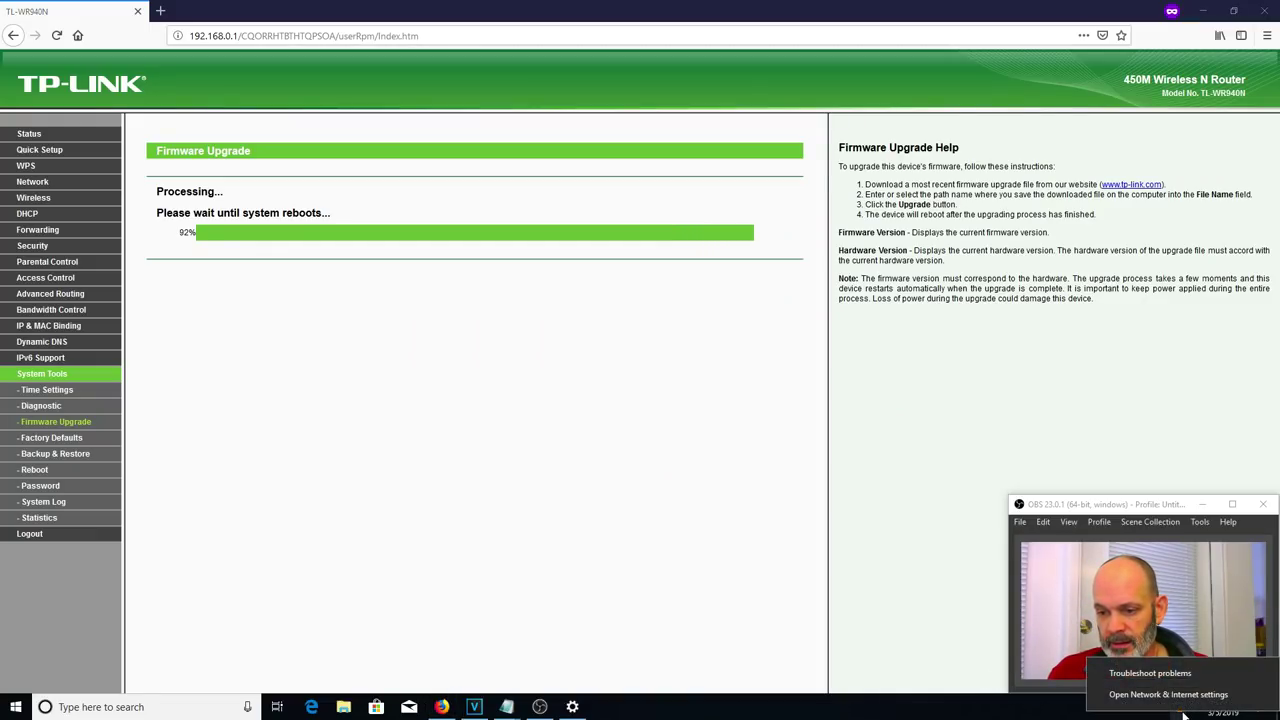
# - Open the Network and Sharing Center from the taskbar's network settings
pyautogui.click(1183, 697)
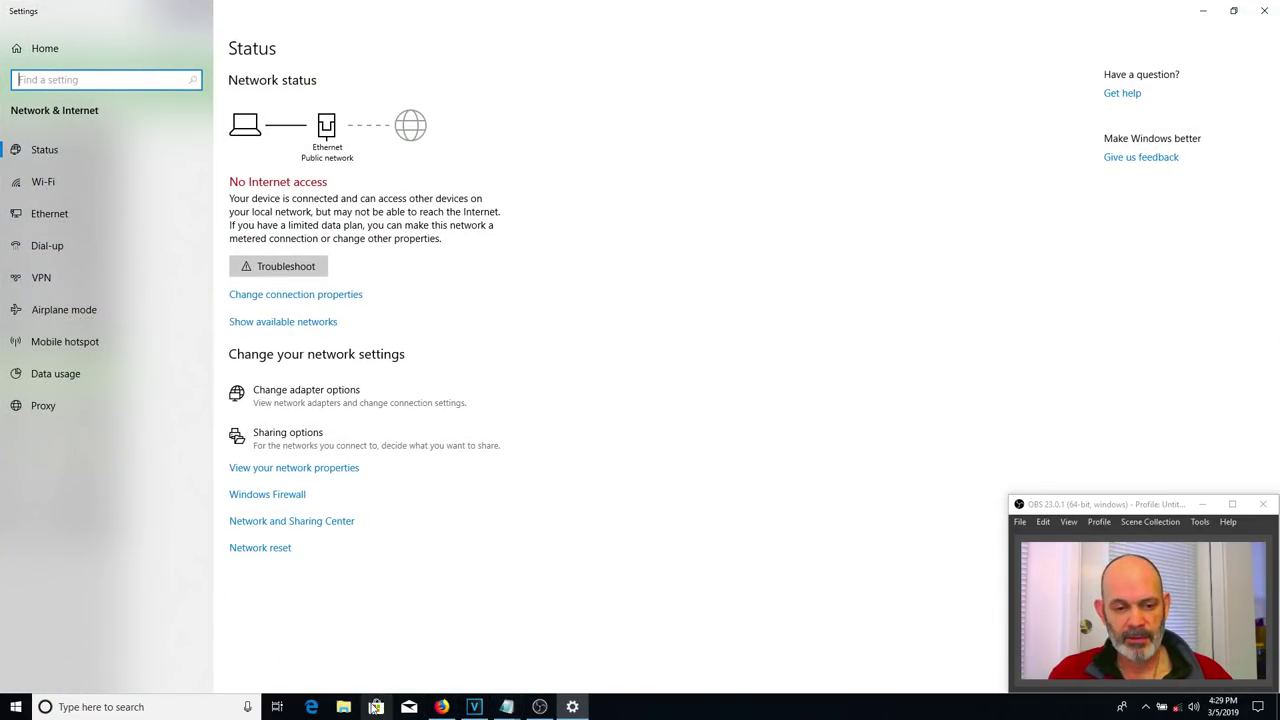
pyautogui.moveTo(446, 712)
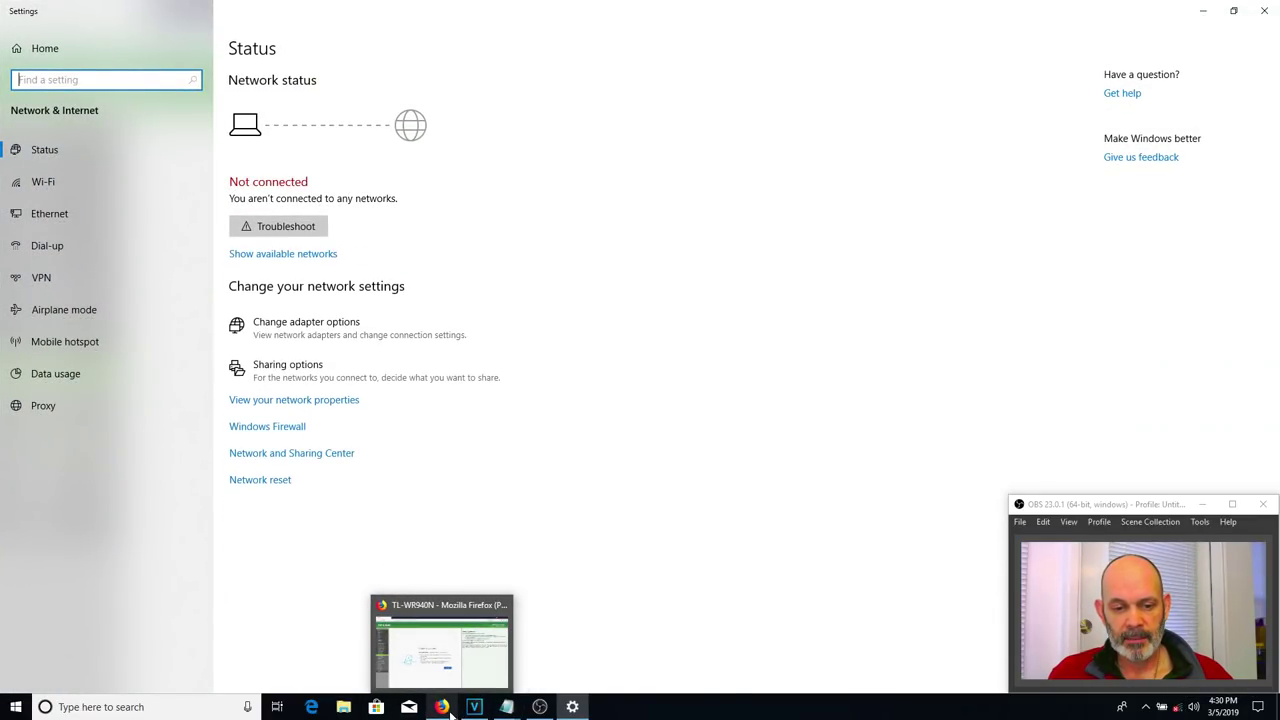
pyautogui.click(446, 708)
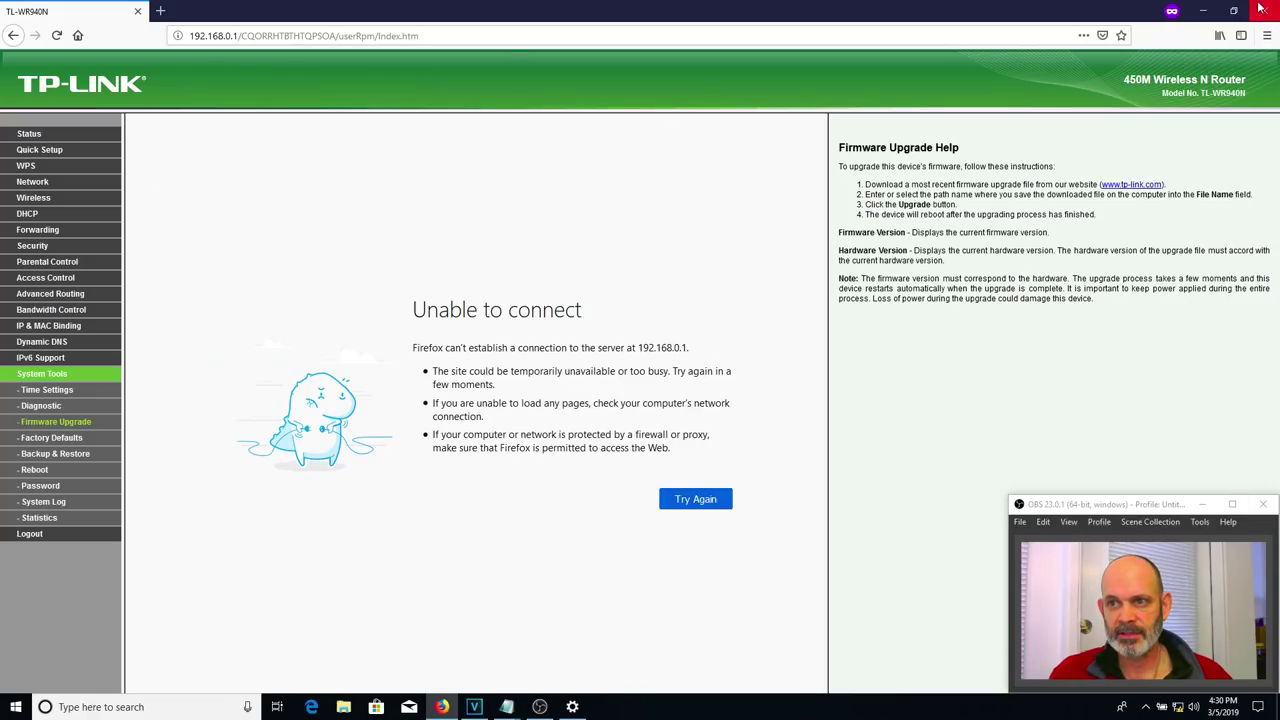
pyautogui.click(1203, 11)
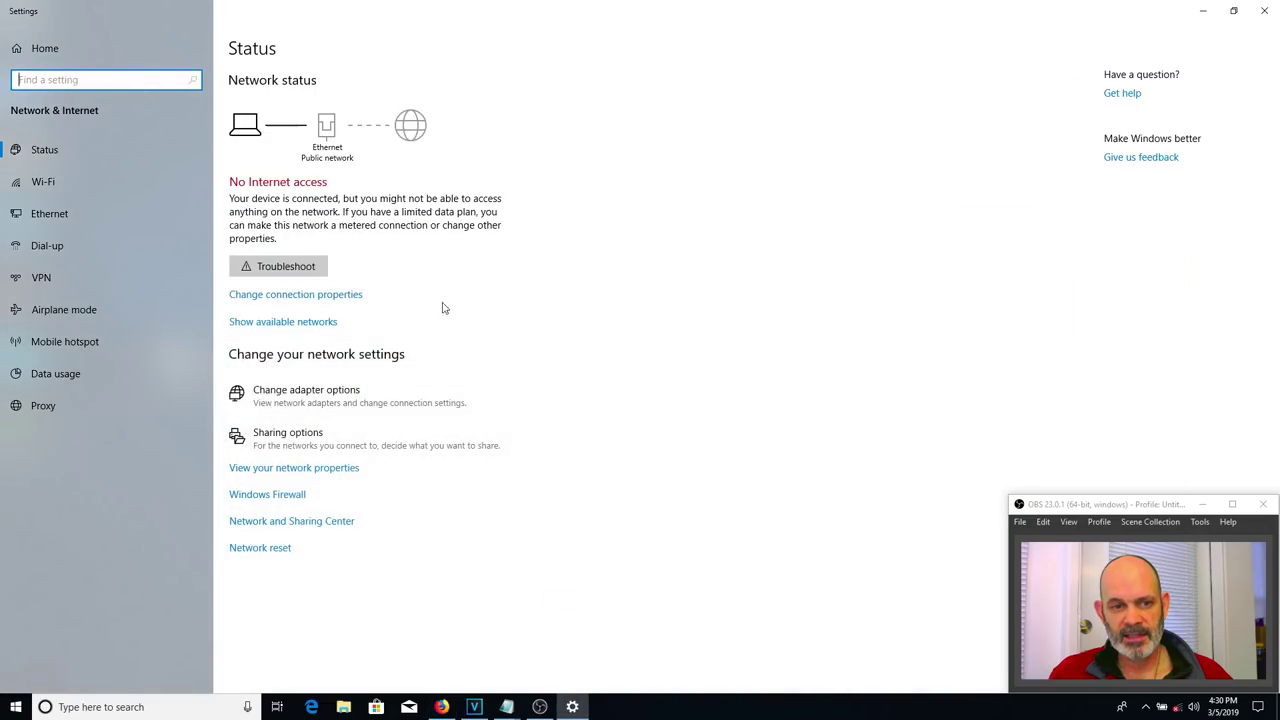
pyautogui.rightClick(1178, 707)
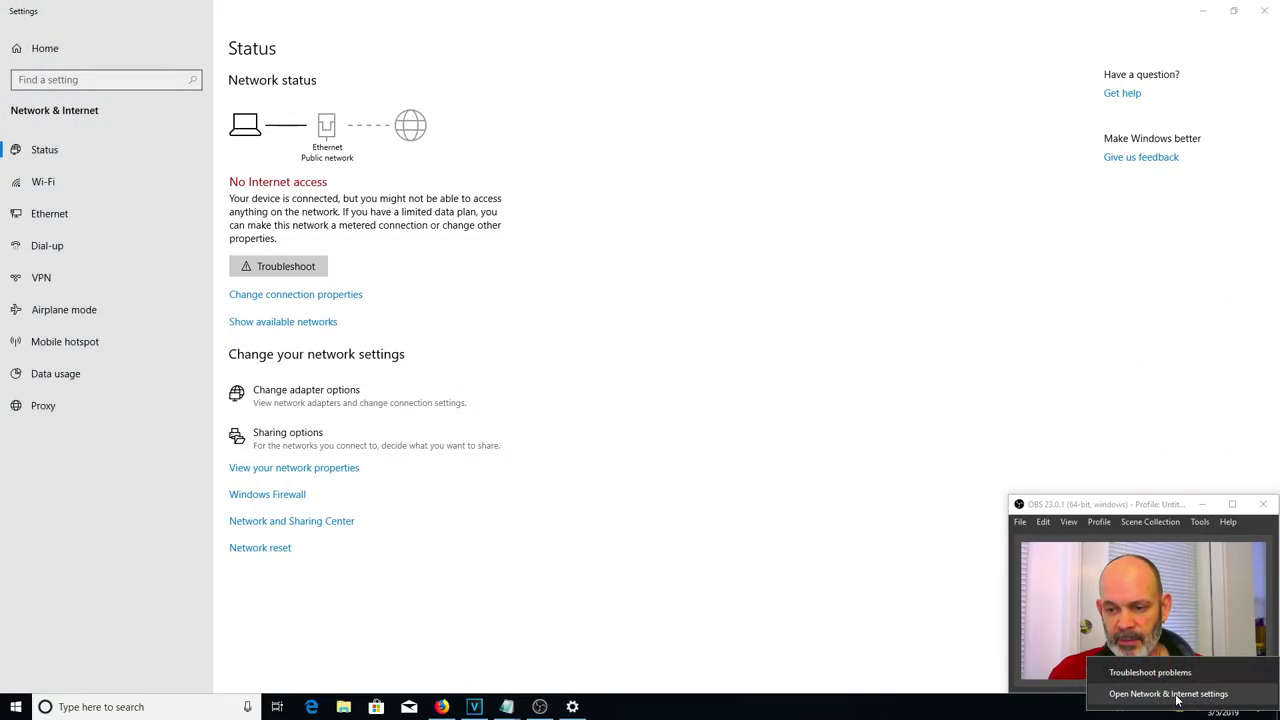
pyautogui.click(1177, 699)
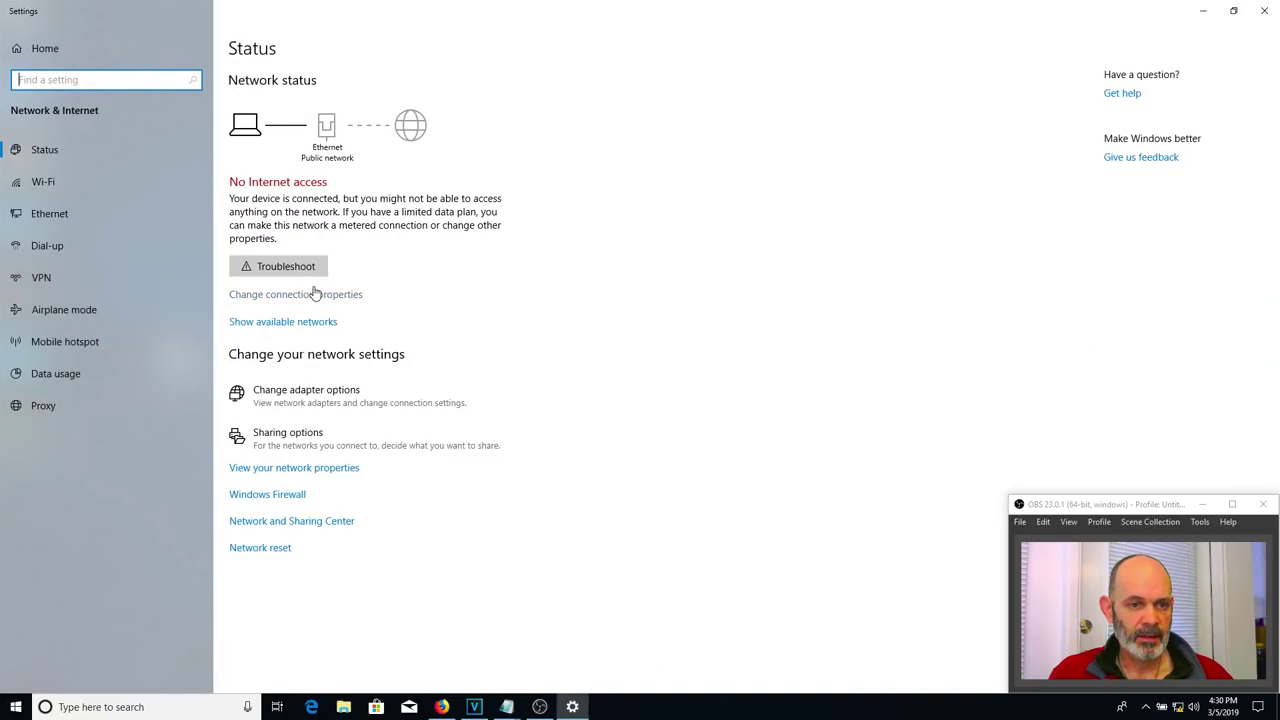
pyautogui.click(305, 523)
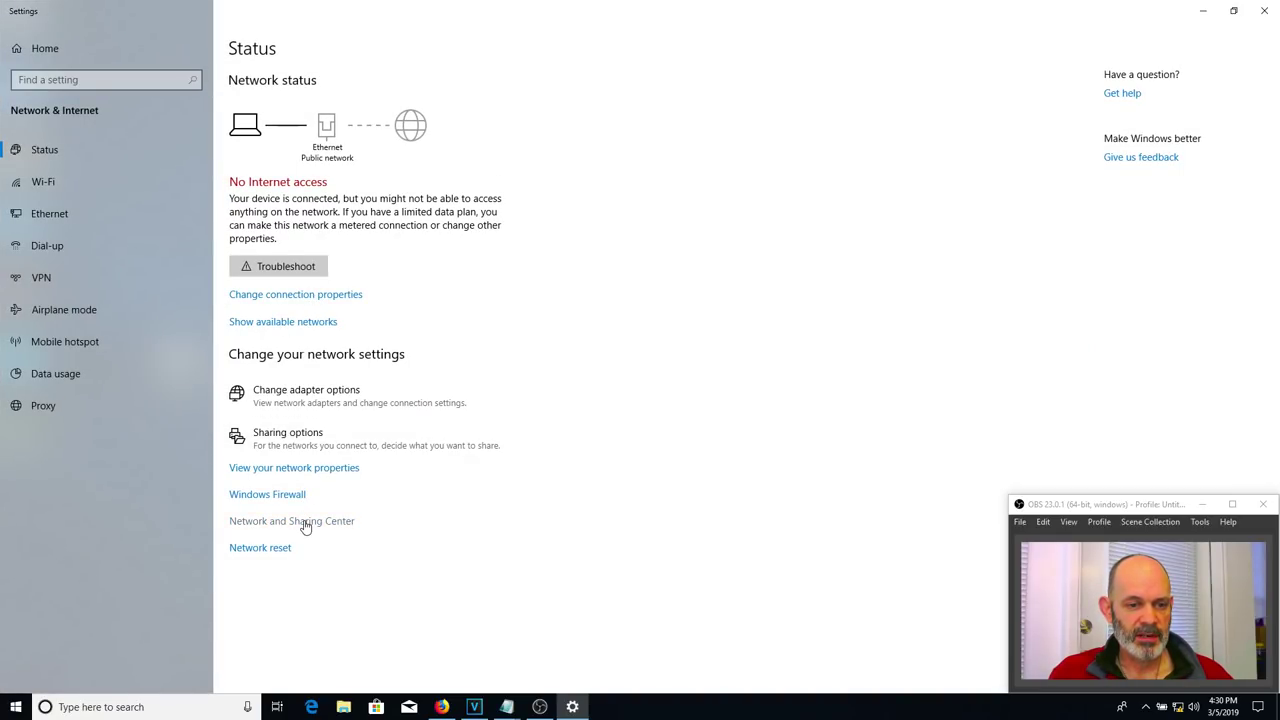
# - Check the Ethernet connection details for gateway 192.168.1.1 and address 192.168.1.143, then return to Firefox
pyautogui.click(183, 271)
pyautogui.click(322, 296)
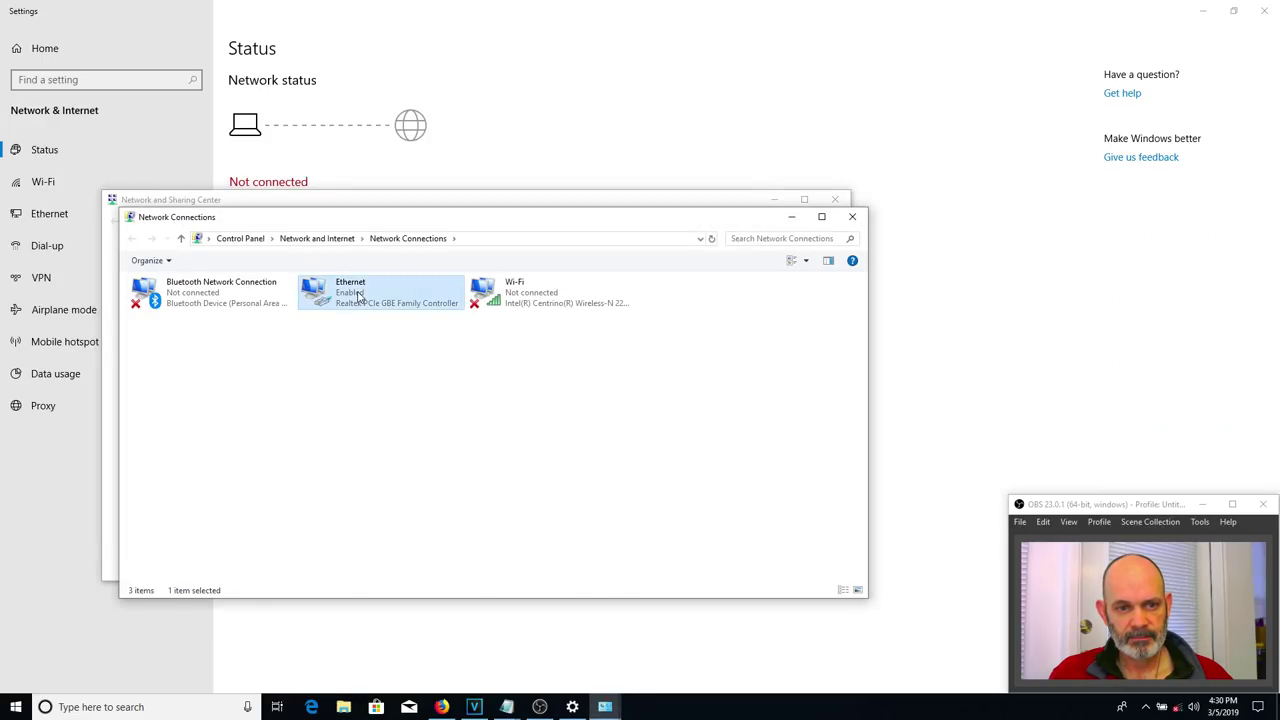
pyautogui.rightClick(394, 307)
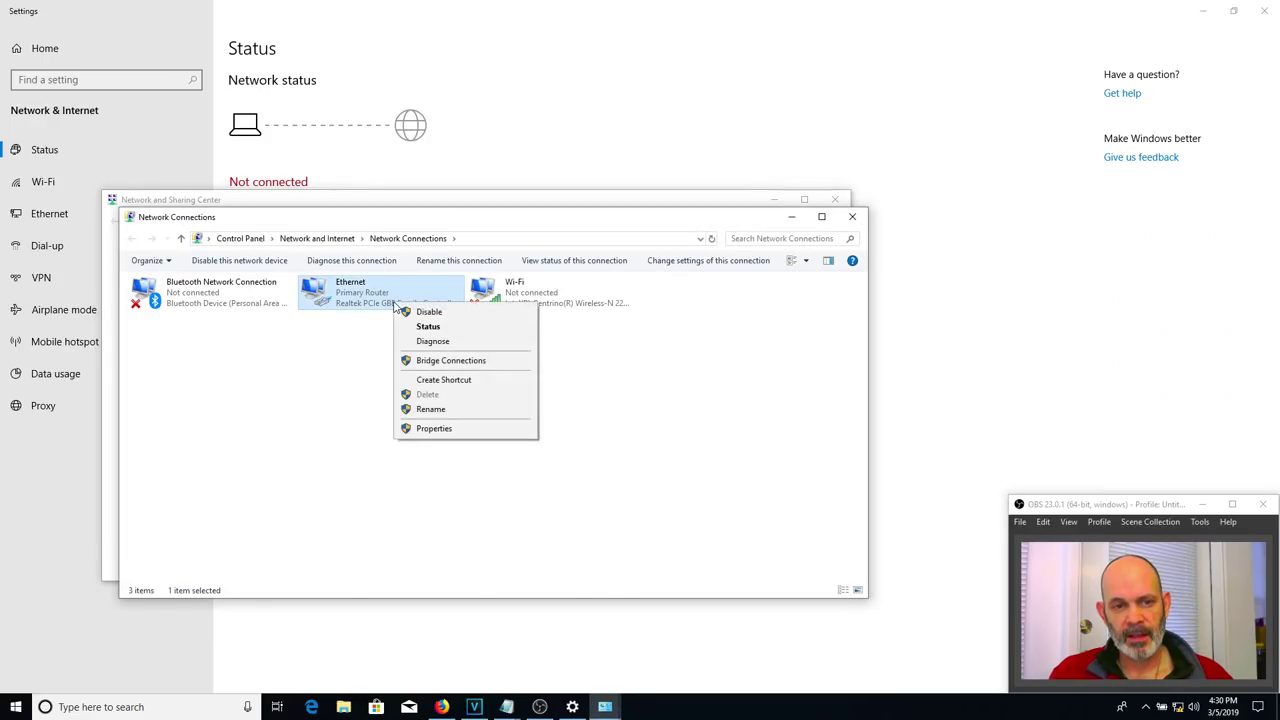
pyautogui.click(436, 332)
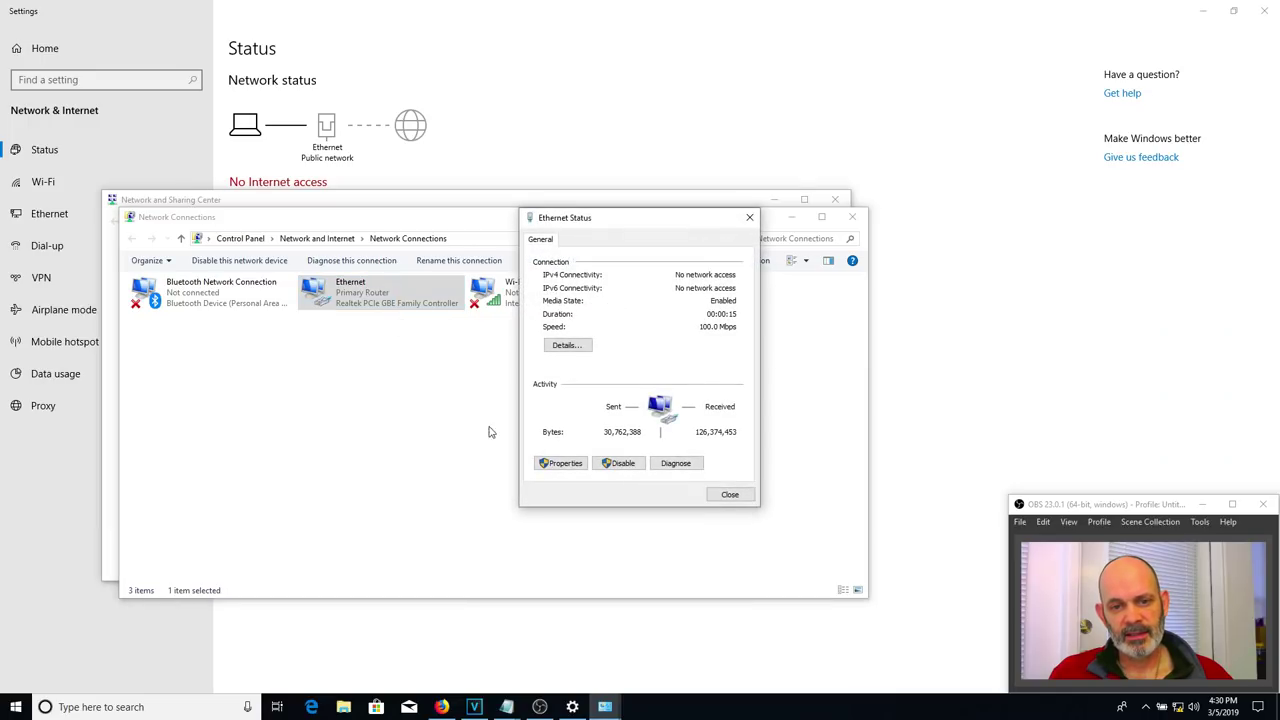
pyautogui.click(567, 346)
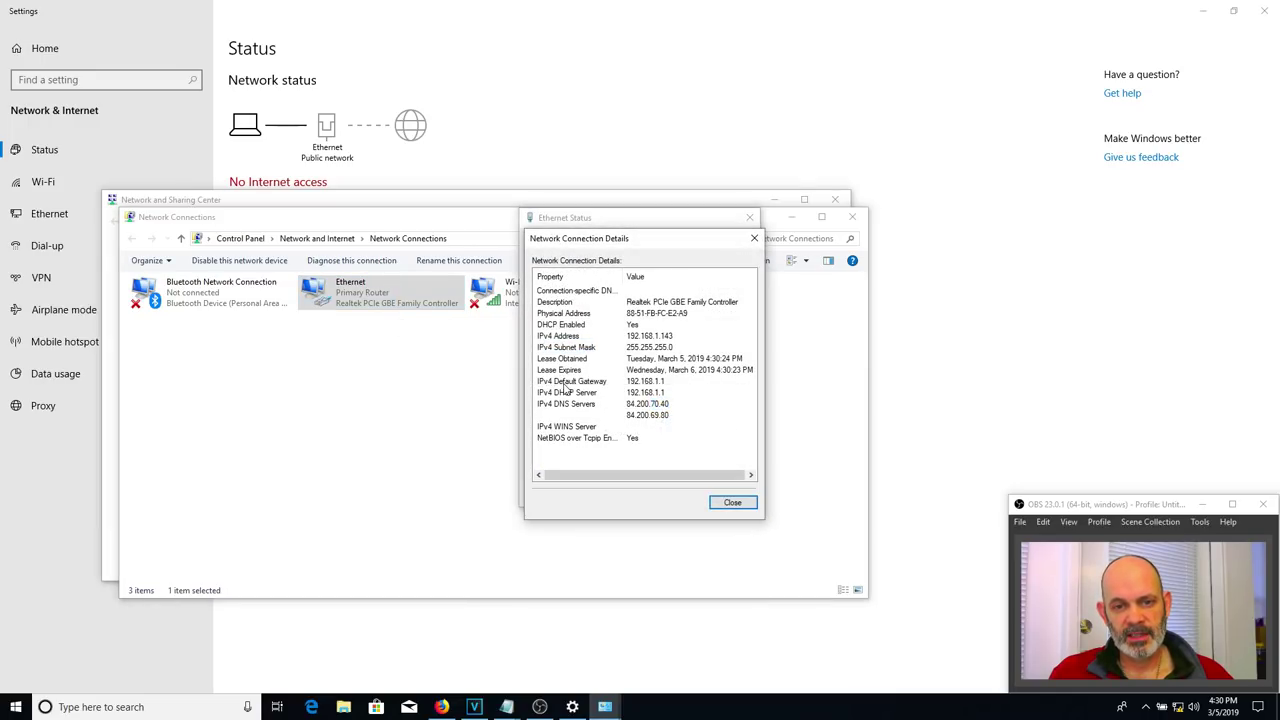
pyautogui.click(655, 384)
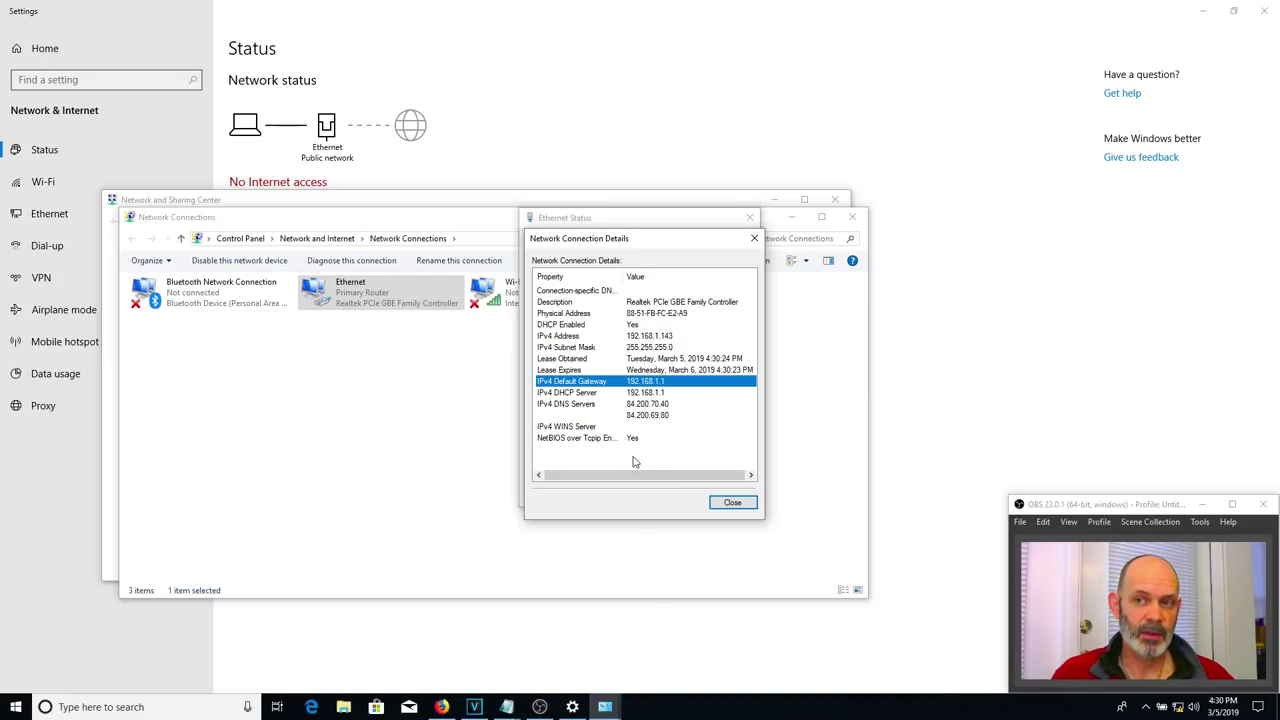
pyautogui.click(441, 707)
# - Load the router at 192.168.1.1 in Firefox's address bar
pyautogui.click(338, 36)
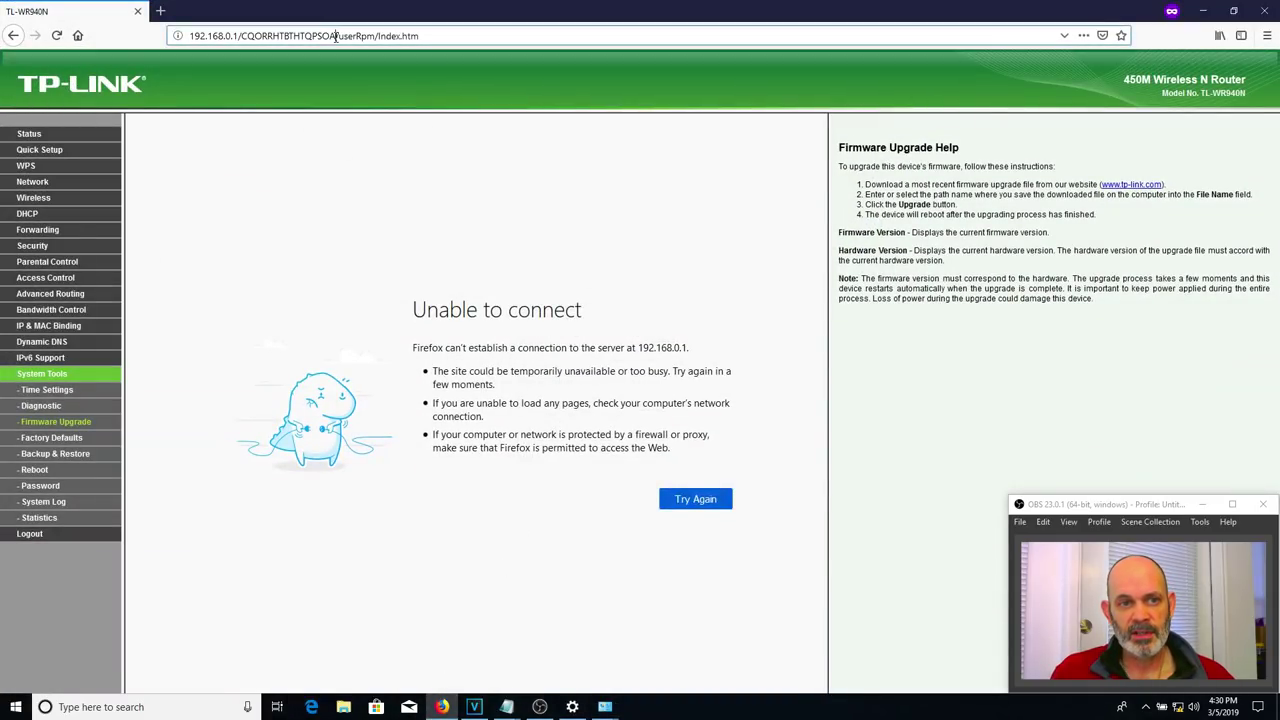
pyautogui.write('192.168')
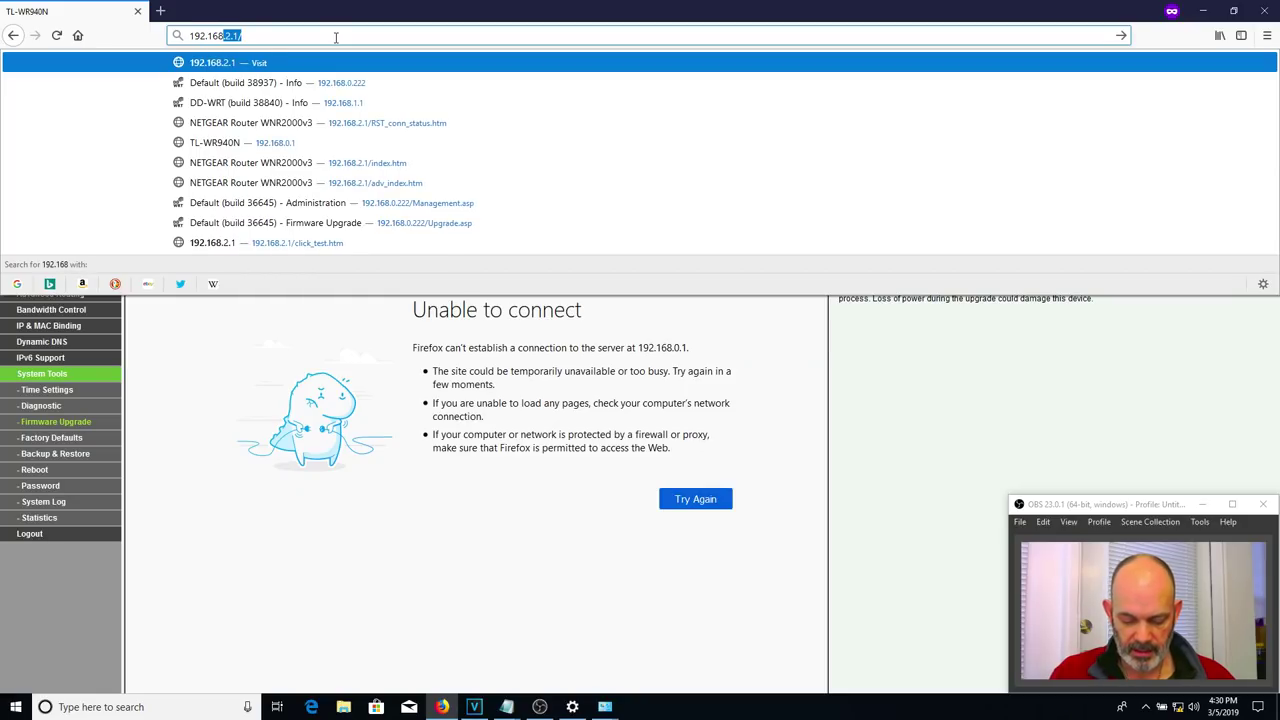
pyautogui.write('.1.1')
pyautogui.press('Return')
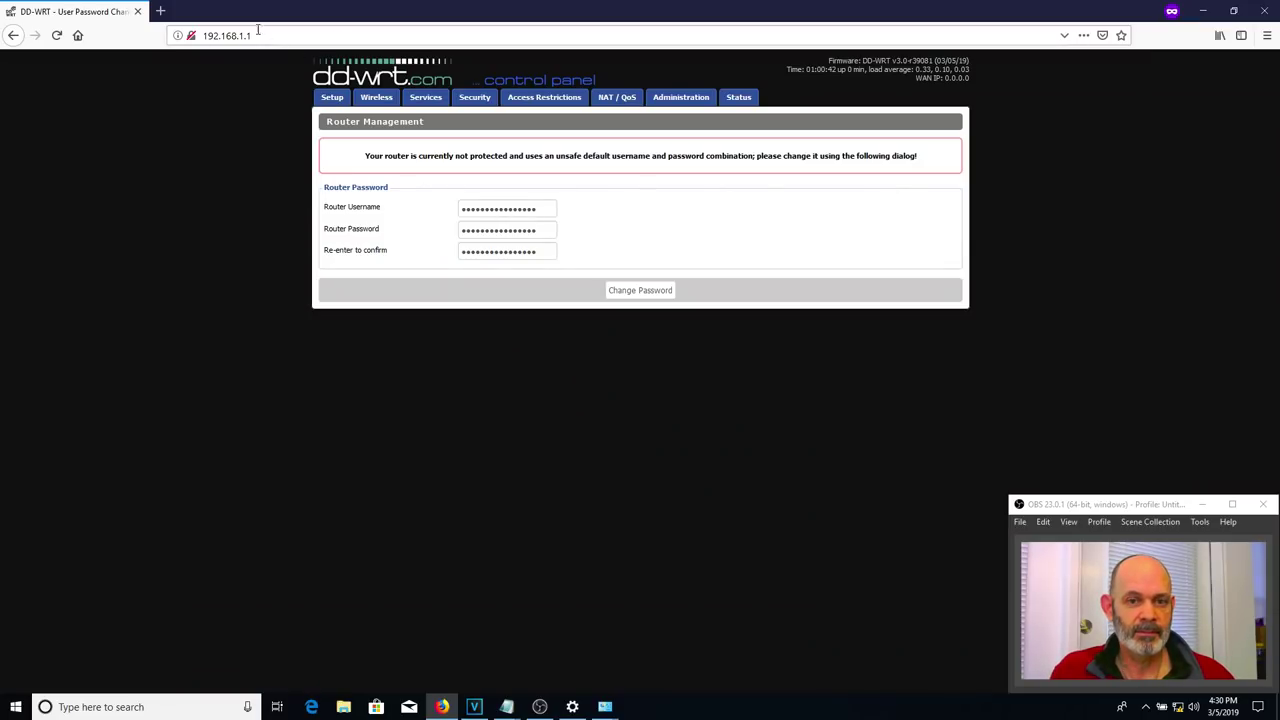
# - Replace the default router username and password with new credentials, confirm the password and save
pyautogui.doubleClick(495, 209)
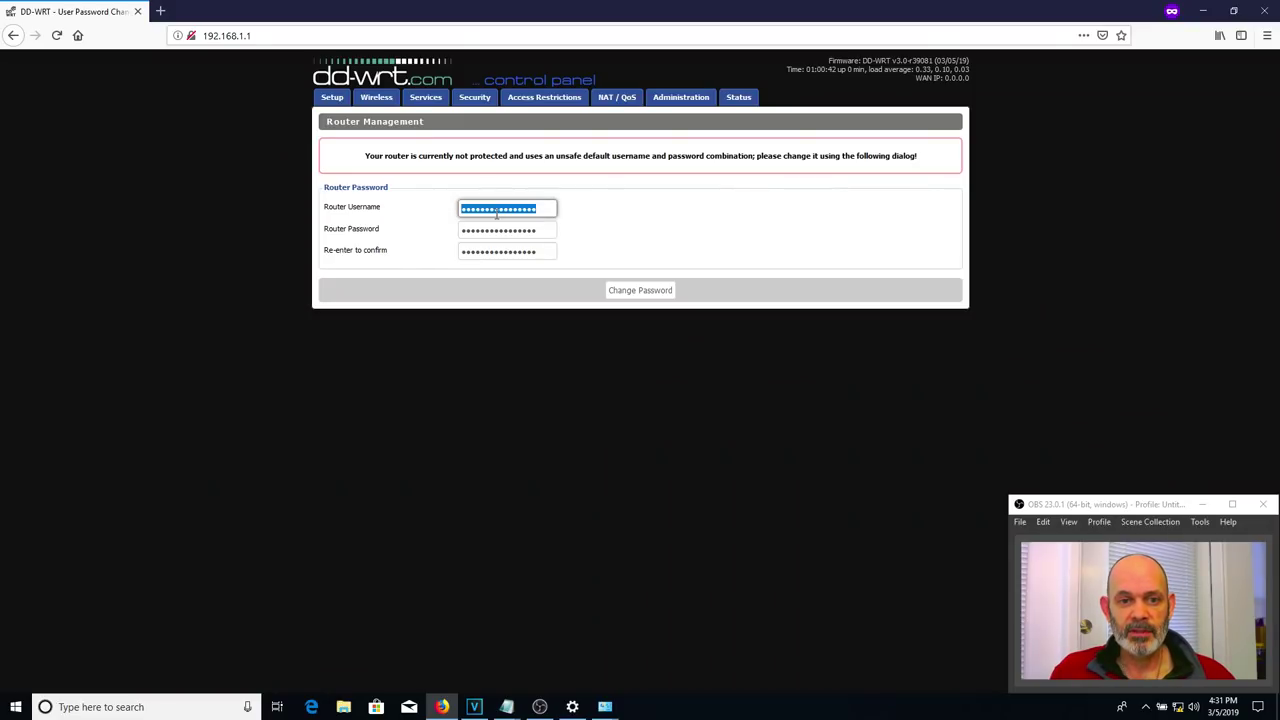
pyautogui.write('a')
pyautogui.press('Tab')
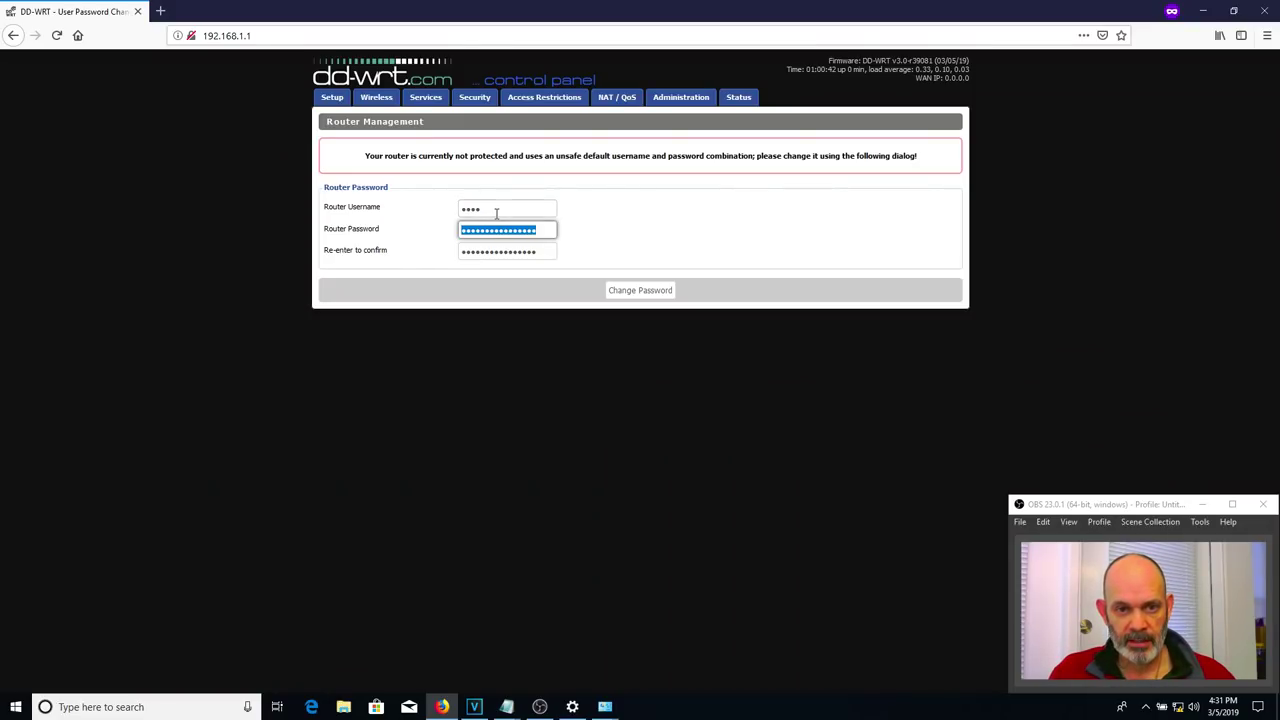
pyautogui.write('ad')
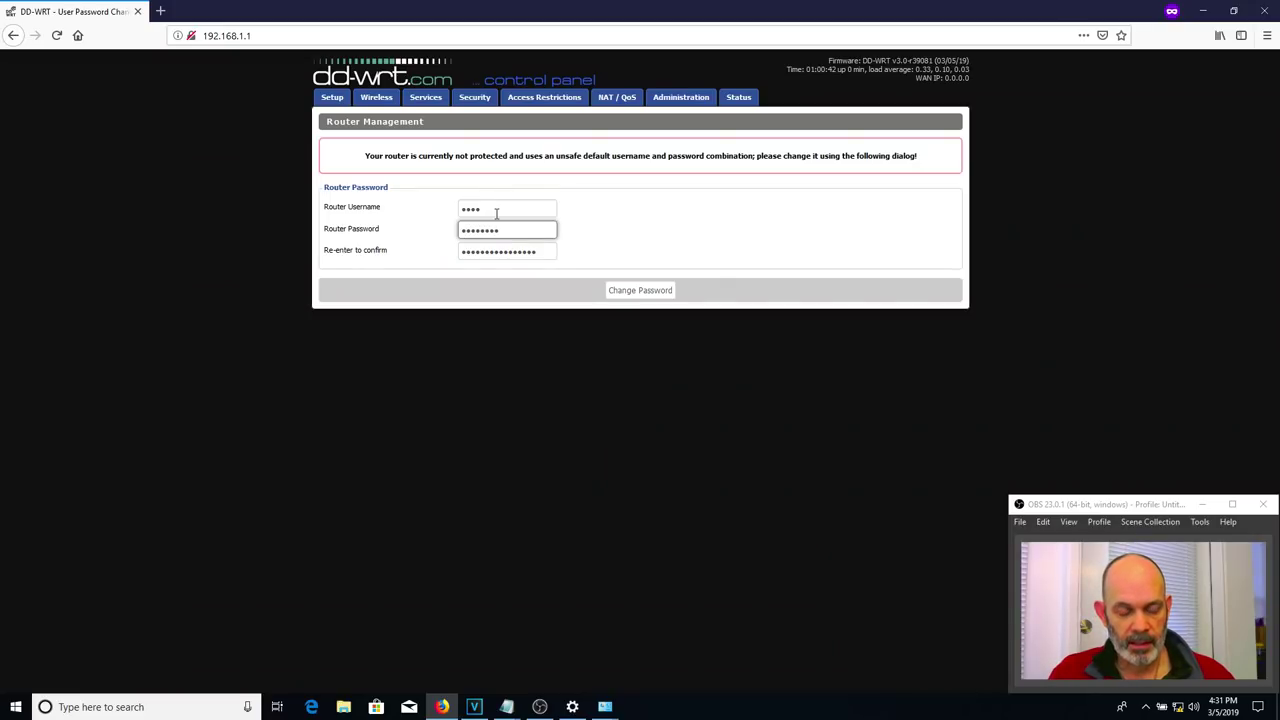
pyautogui.press('Tab')
pyautogui.write('a')
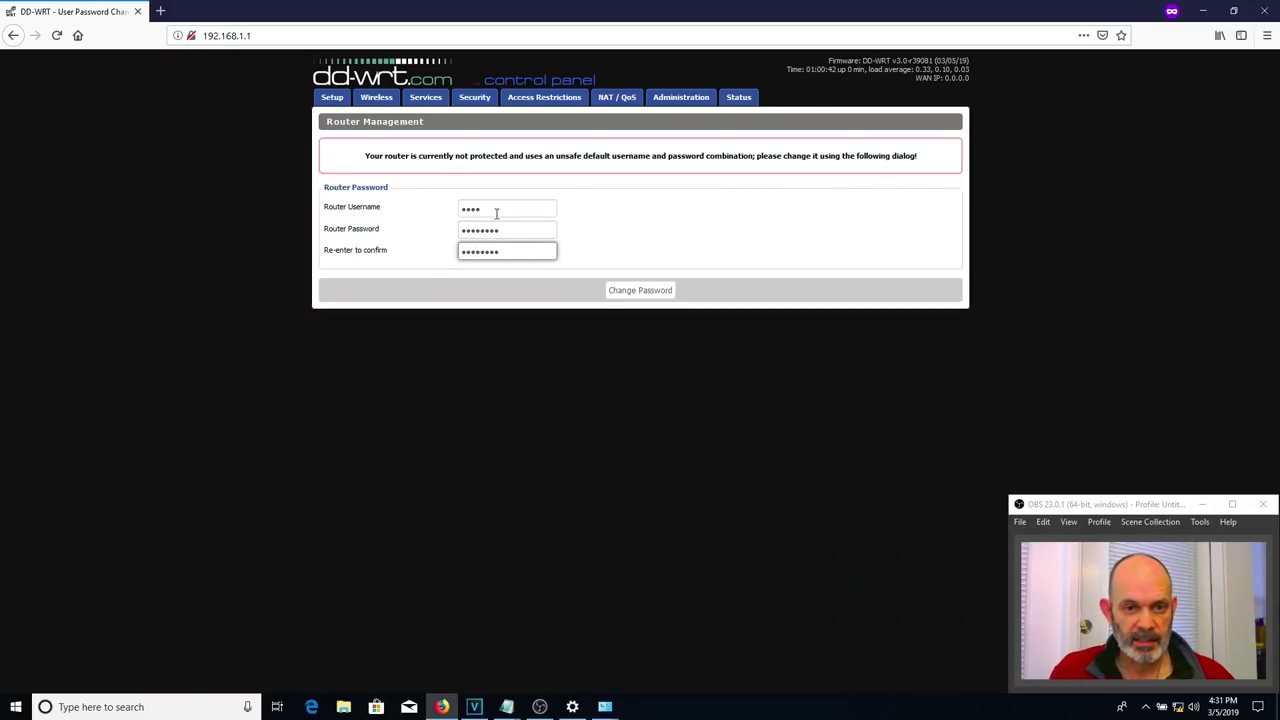
pyautogui.click(642, 292)
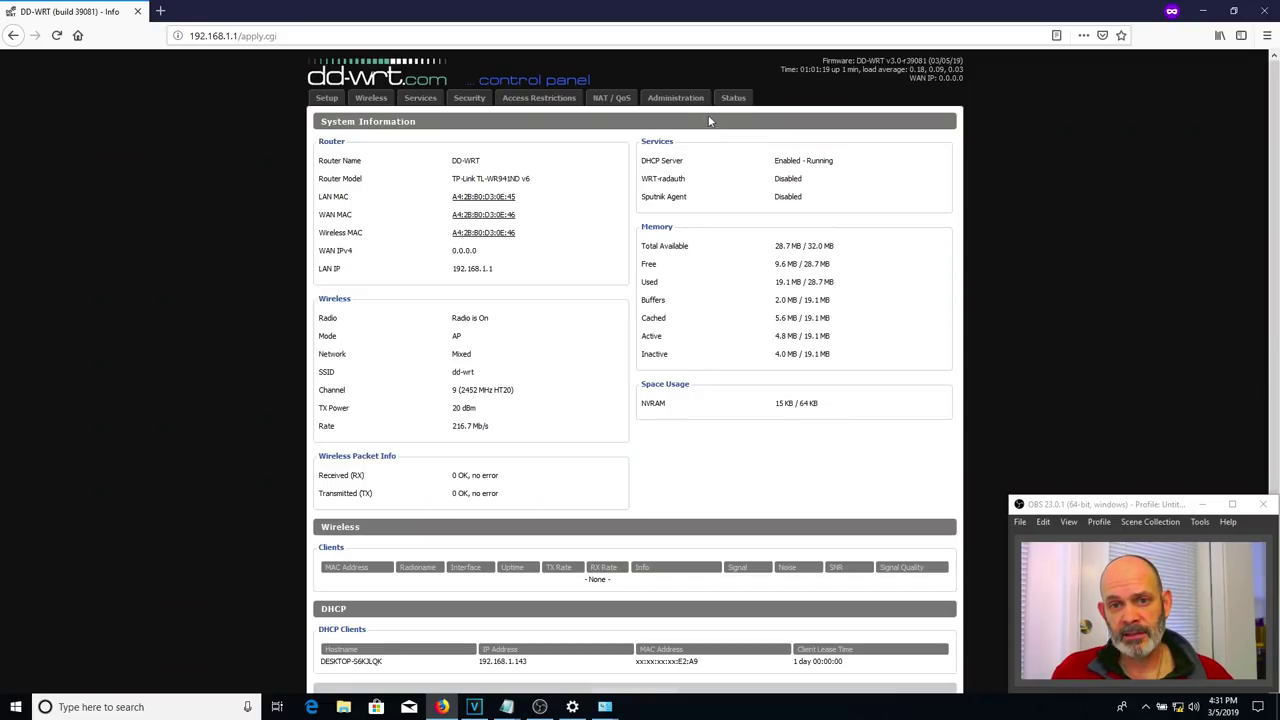
# - Sign in to Administration with the new router credentials and open the Firmware Upgrade sub-tab
pyautogui.click(672, 98)
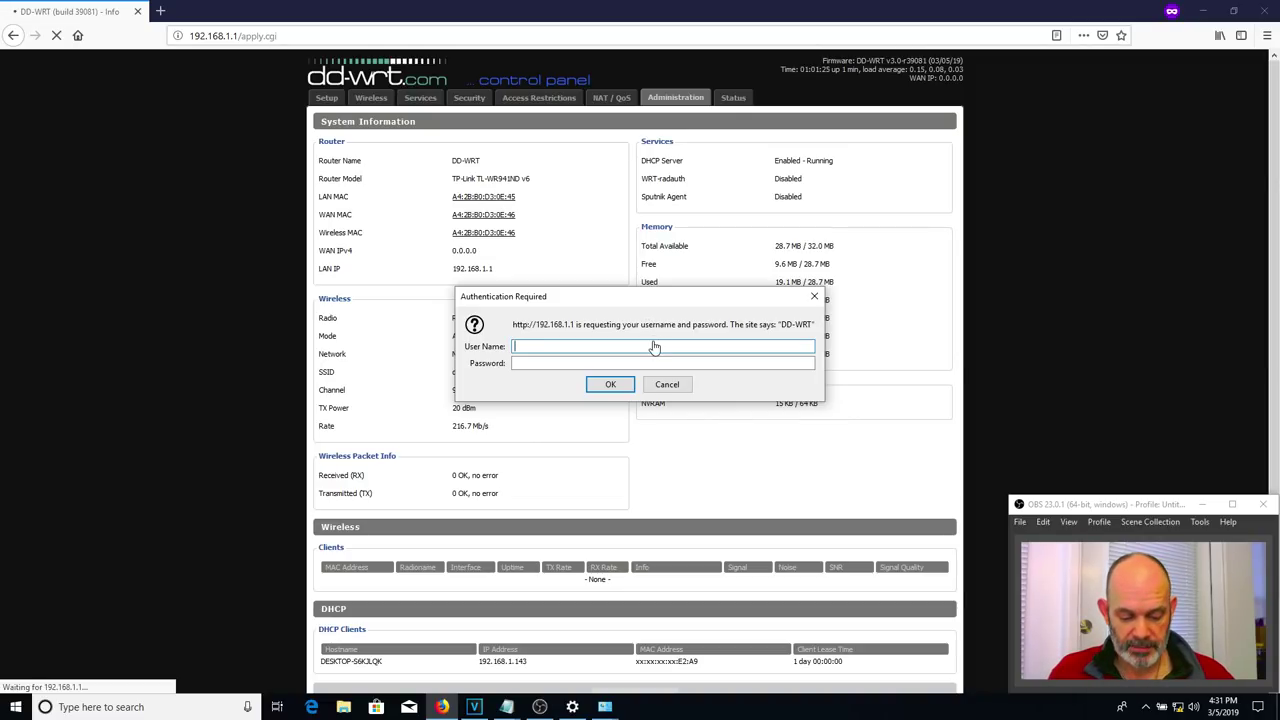
pyautogui.write('root')
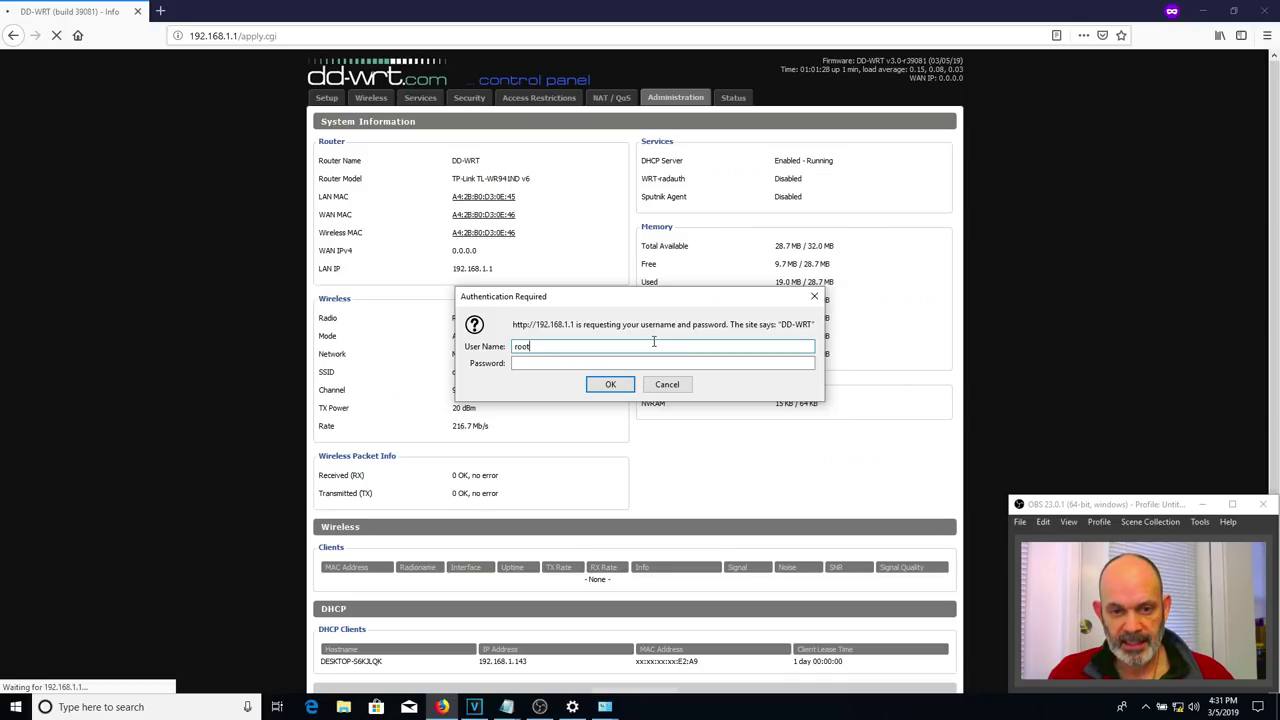
pyautogui.press('Tab')
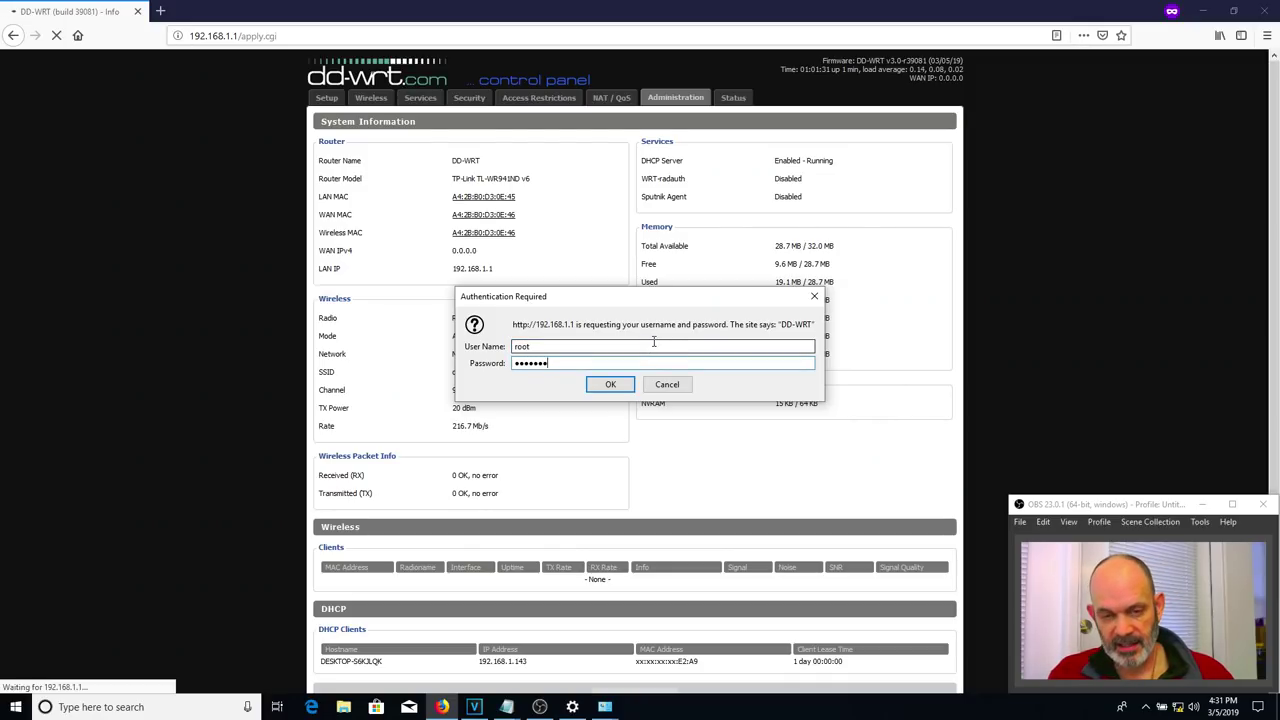
pyautogui.click(609, 385)
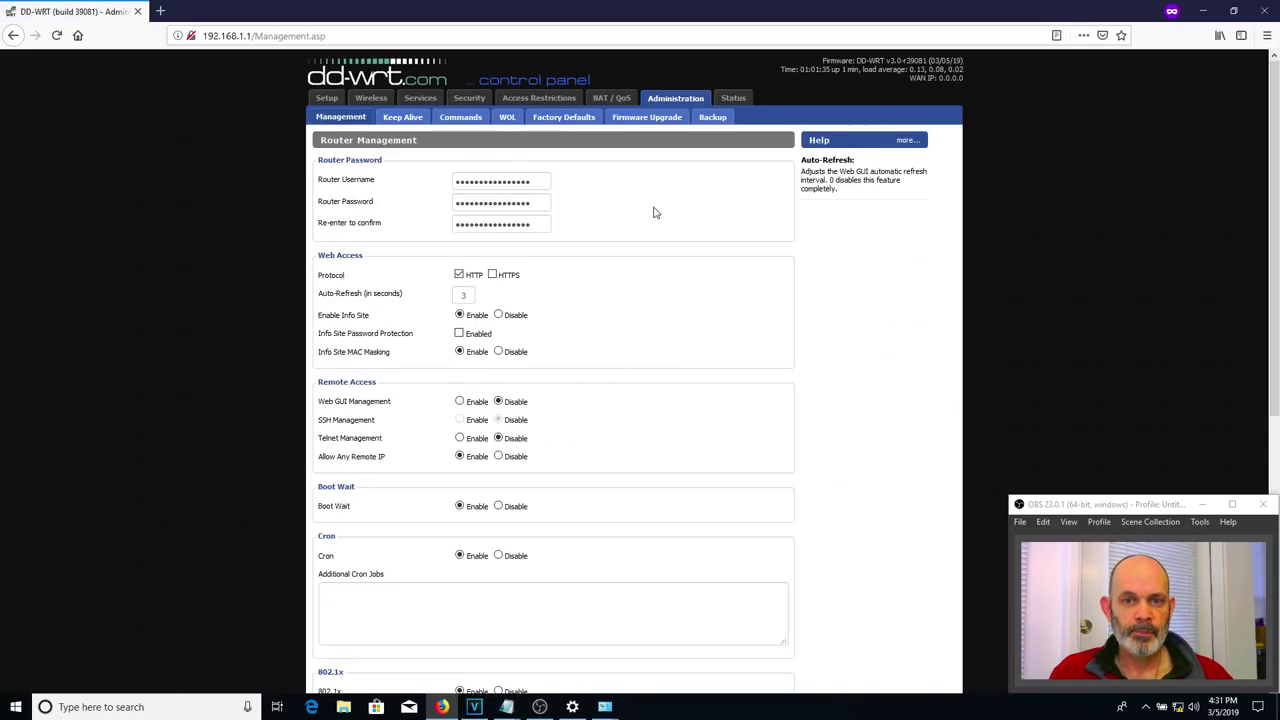
pyautogui.click(654, 118)
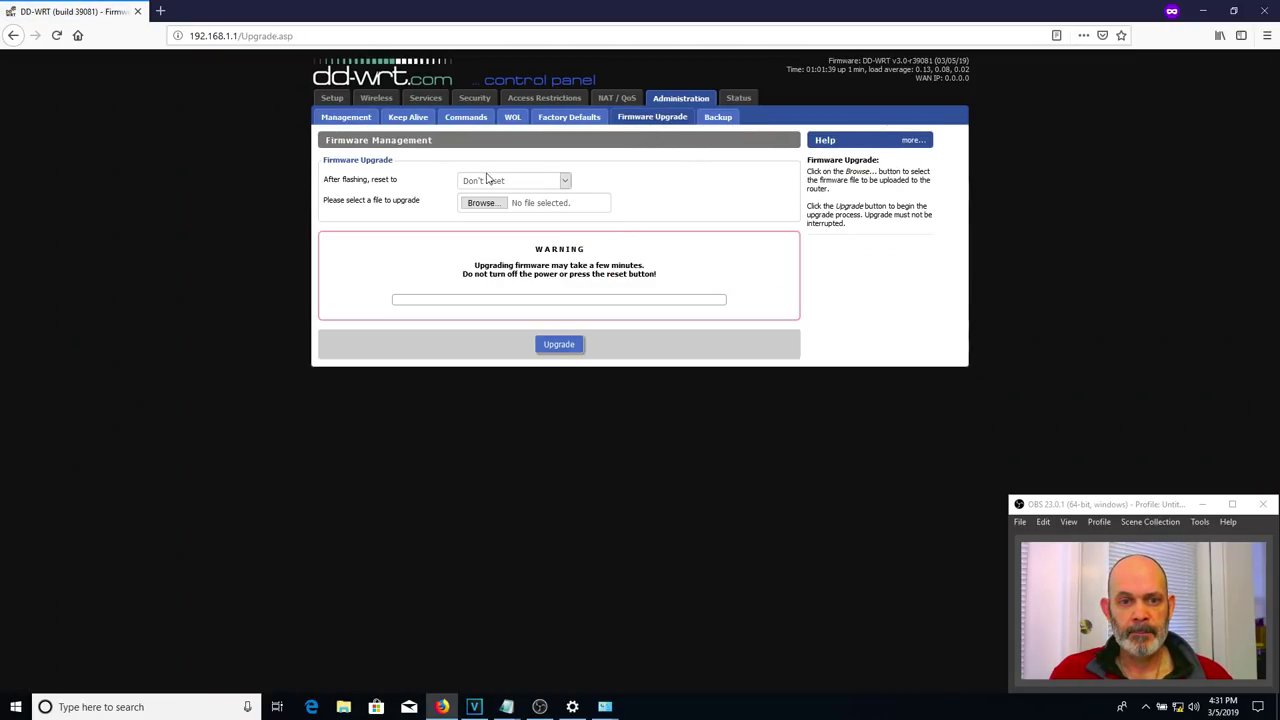
# - Select tl-wr940ndv3-webflash.bin from the WR940N r39081 folder and flash it to the router
pyautogui.click(481, 203)
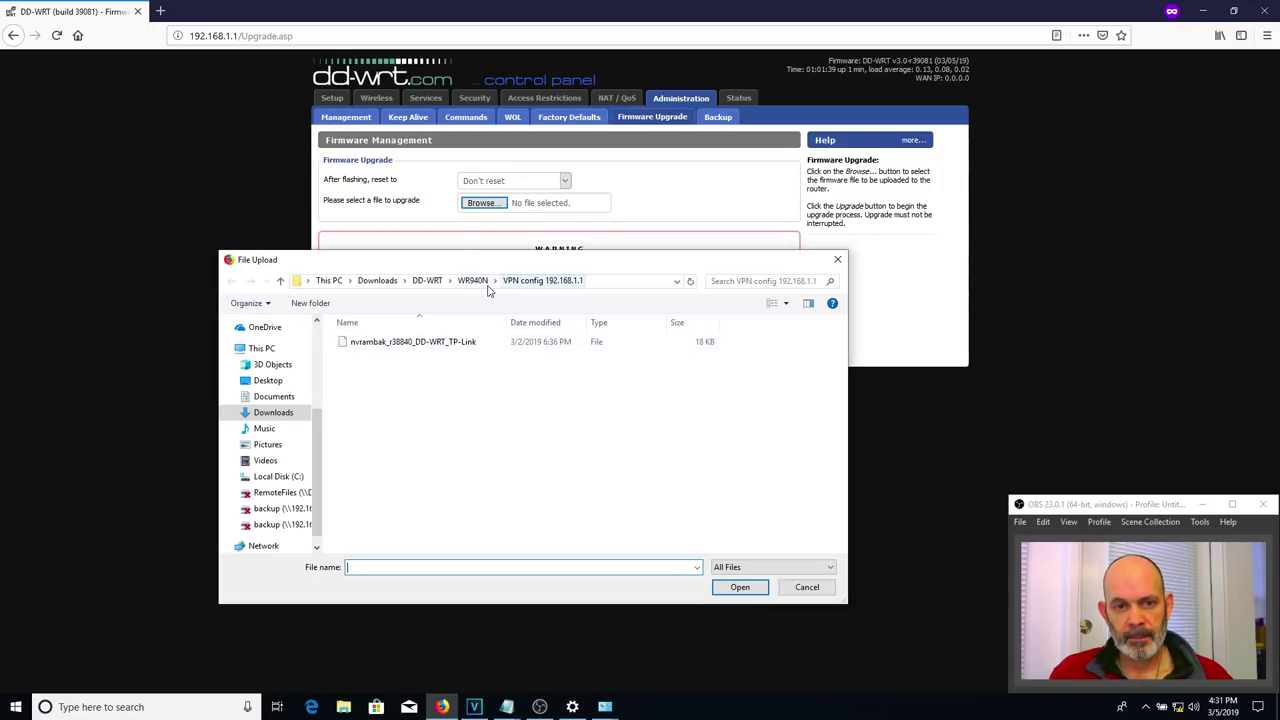
pyautogui.click(472, 281)
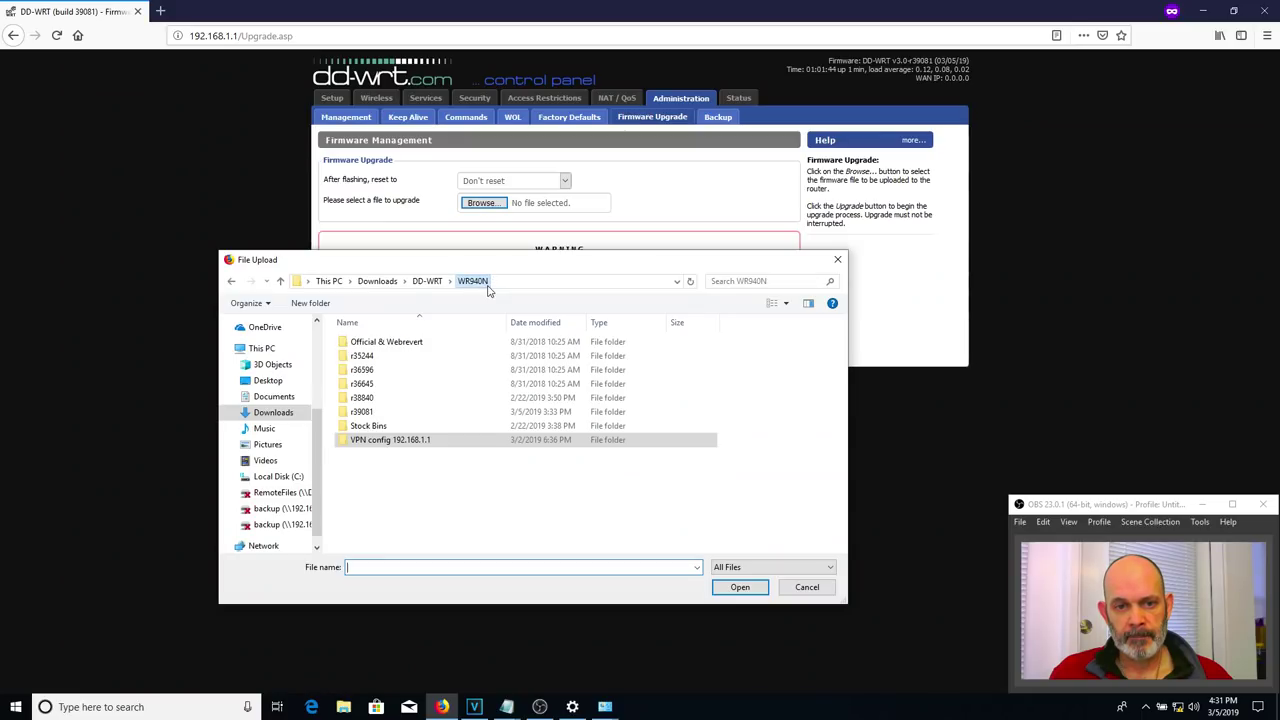
pyautogui.doubleClick(384, 413)
pyautogui.click(420, 358)
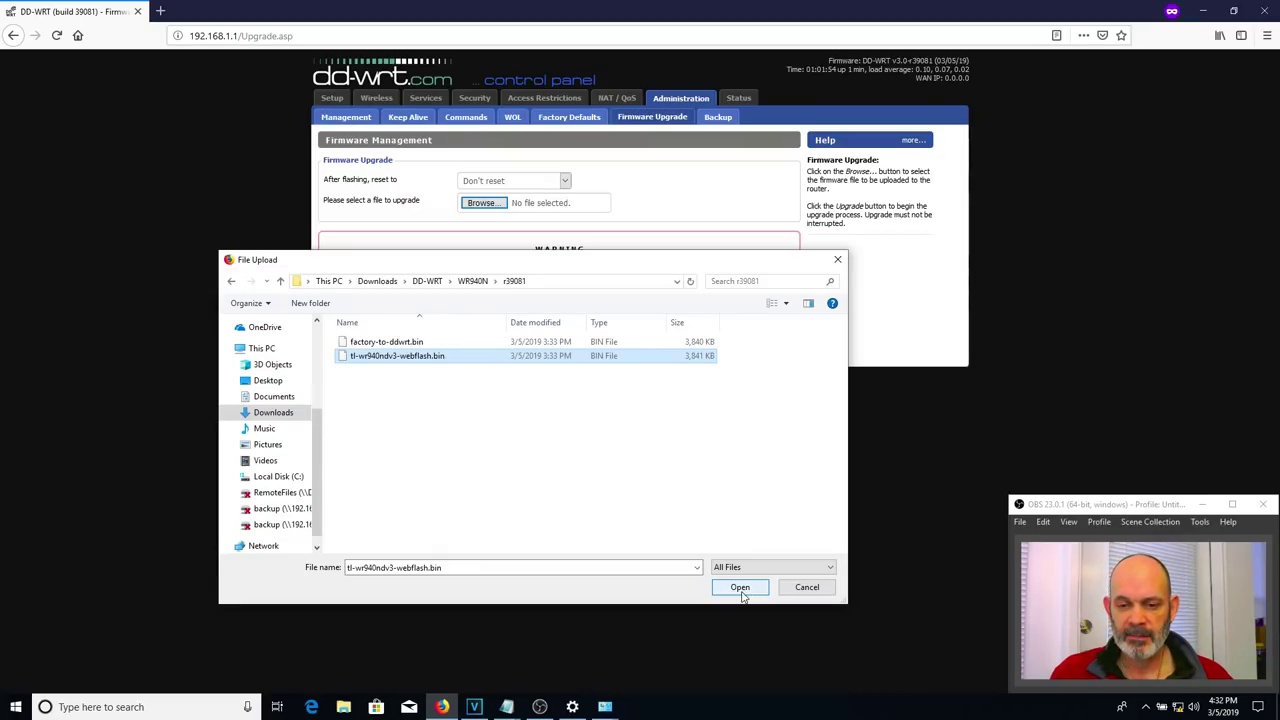
pyautogui.click(740, 590)
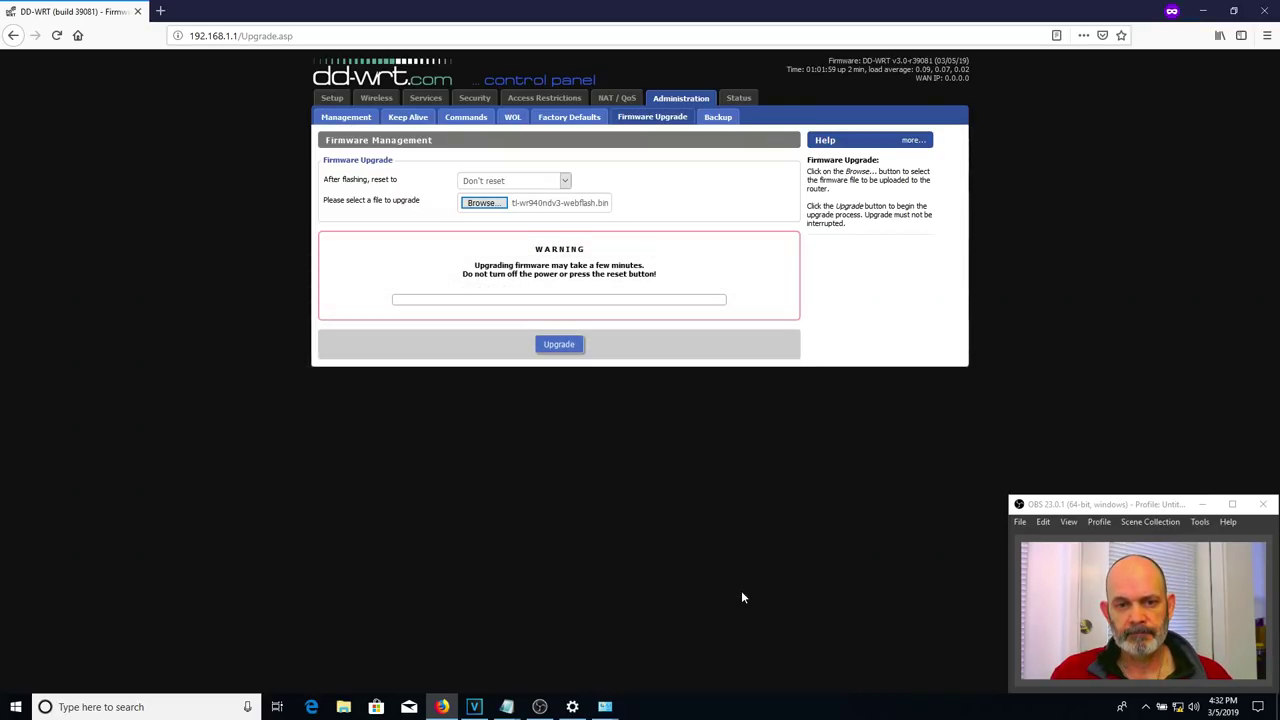
pyautogui.click(560, 344)
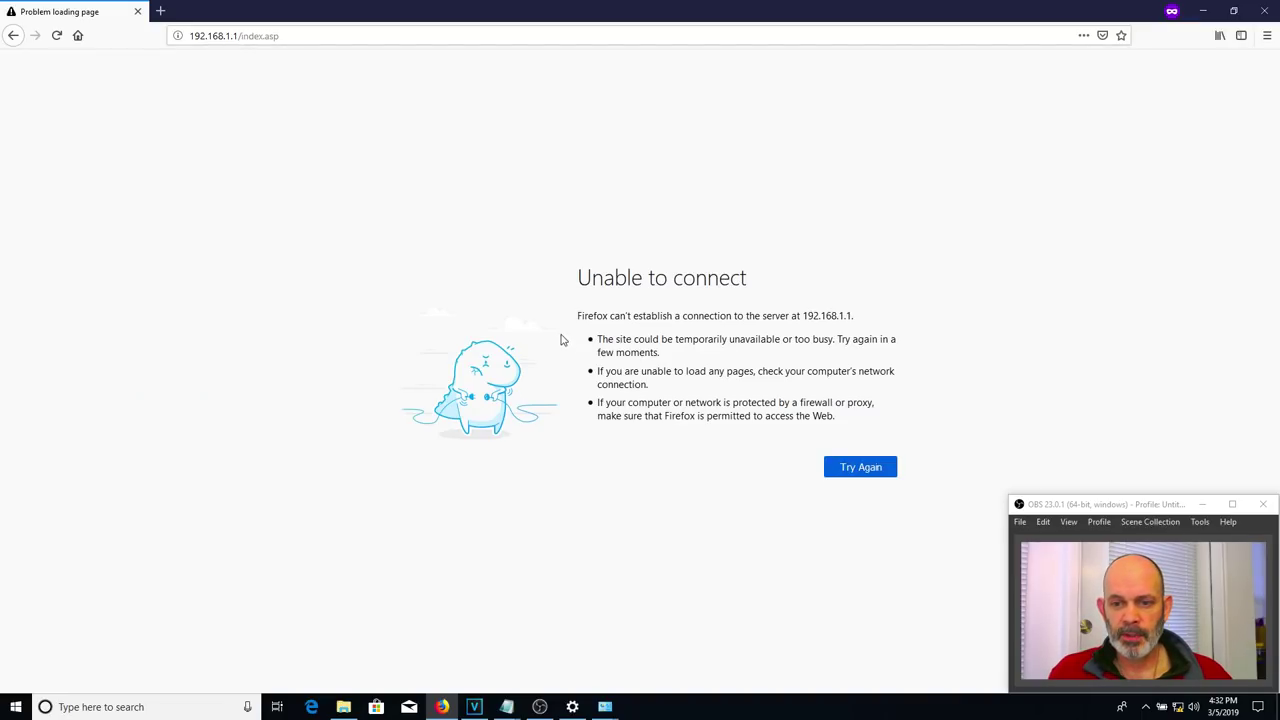
# - Reload the control panel at 192.168.1.1 until it responds, then open Administration > Management
pyautogui.click(391, 37)
pyautogui.doubleClick(391, 37)
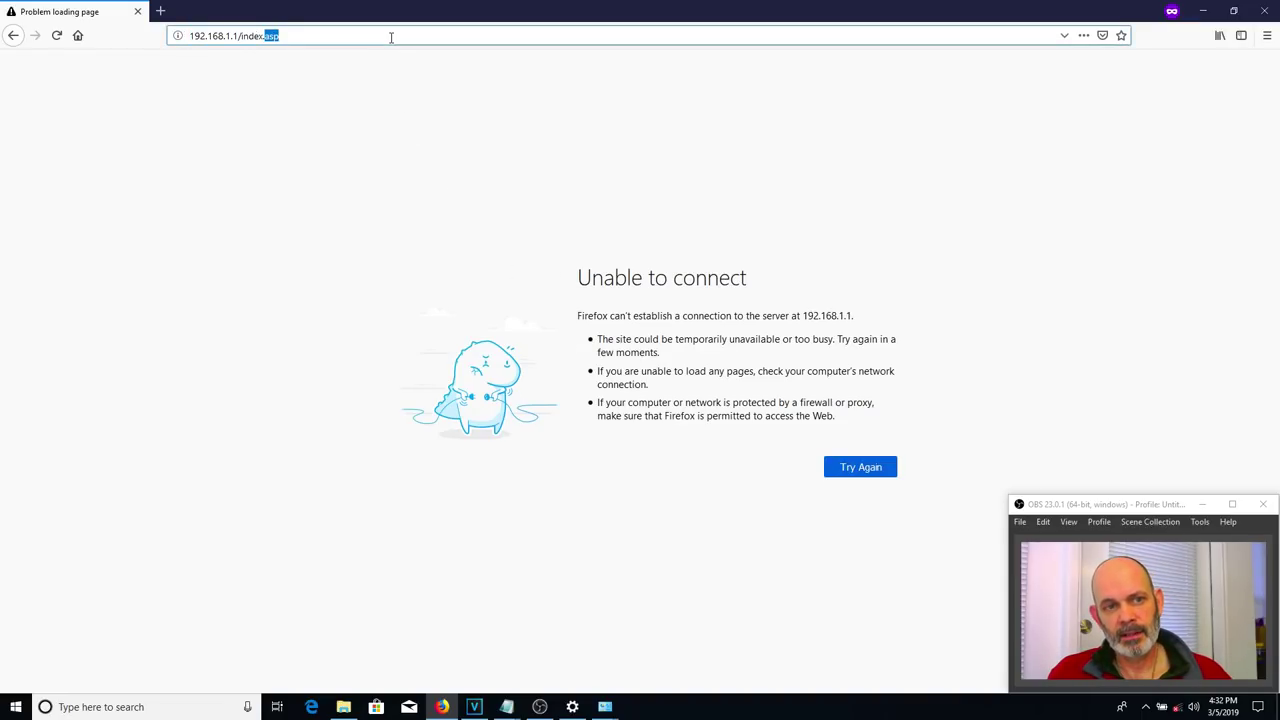
pyautogui.press('BackSpace')
pyautogui.press('BackSpace')
pyautogui.press('BackSpace')
pyautogui.press('BackSpace')
pyautogui.press('BackSpace')
pyautogui.press('BackSpace')
pyautogui.press('BackSpace')
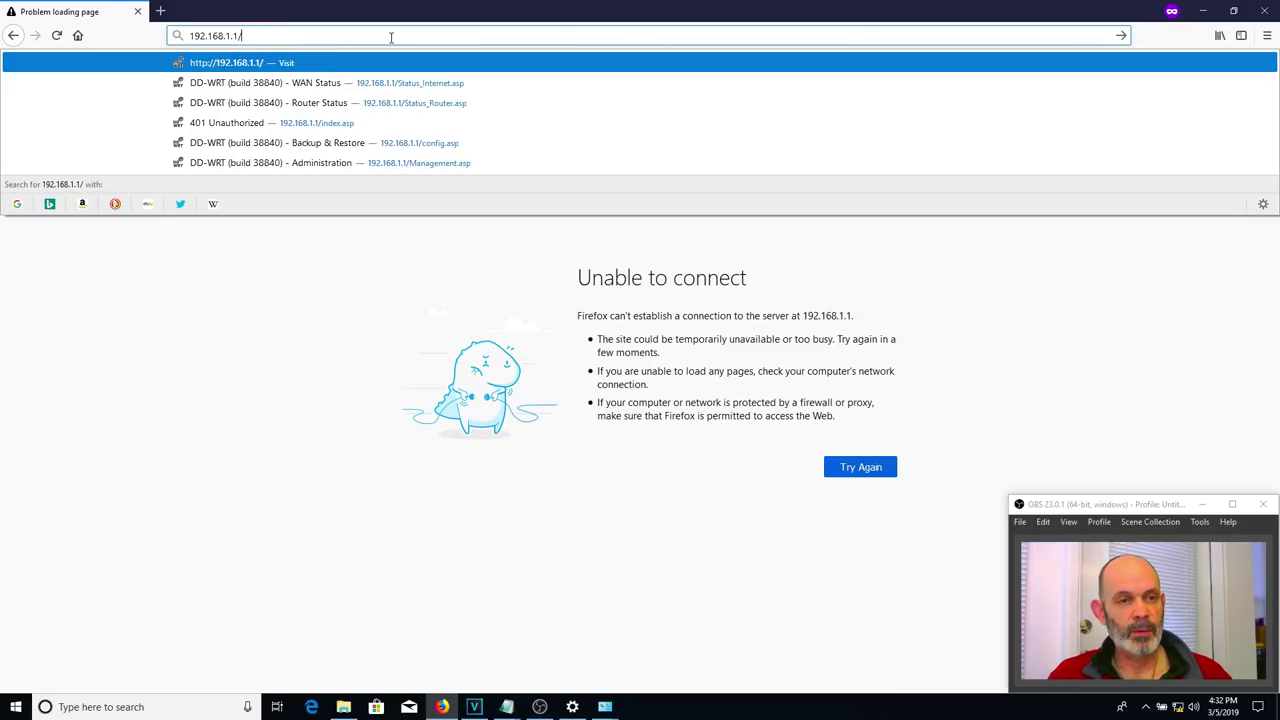
pyautogui.press('Return')
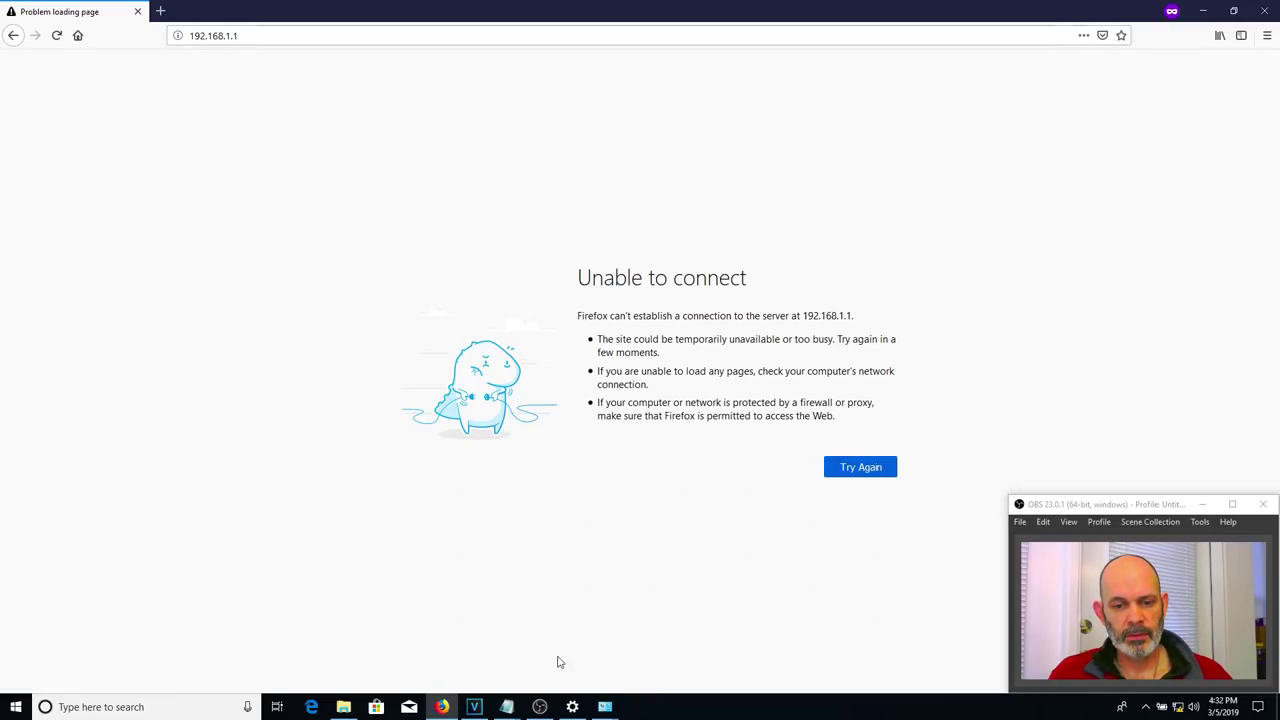
pyautogui.click(356, 36)
pyautogui.click(355, 38)
pyautogui.press('Return')
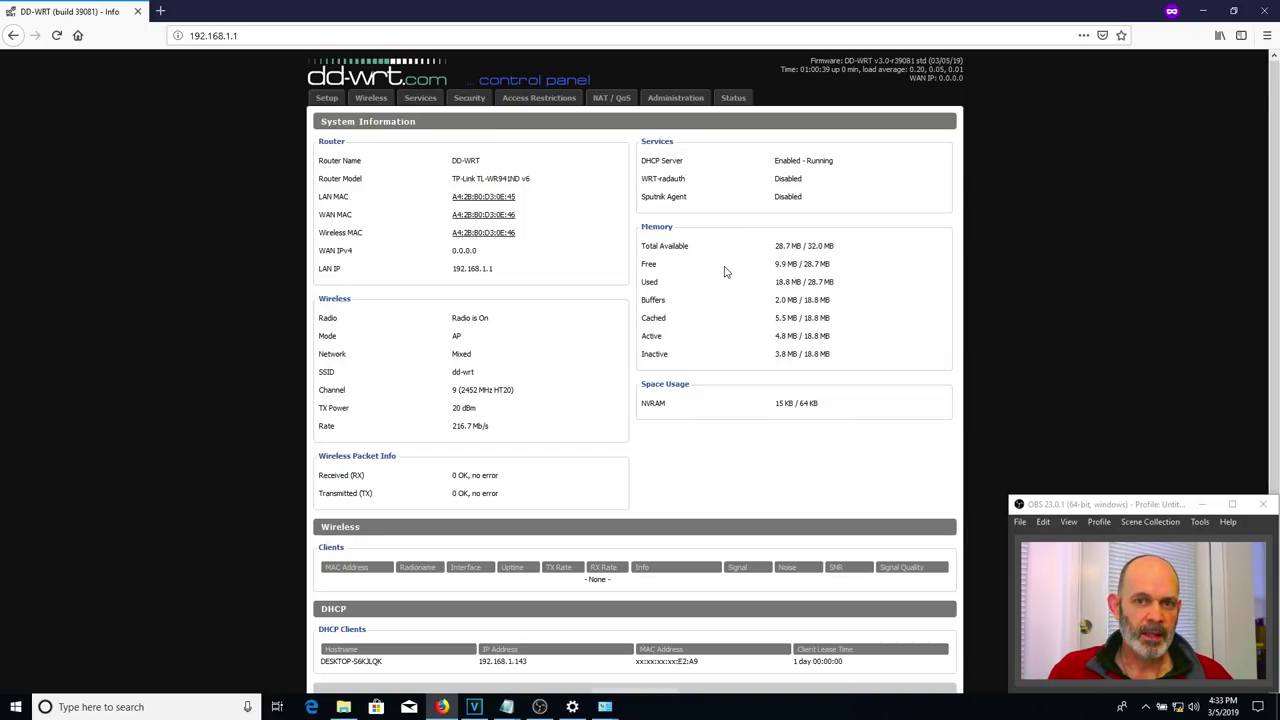
pyautogui.click(660, 103)
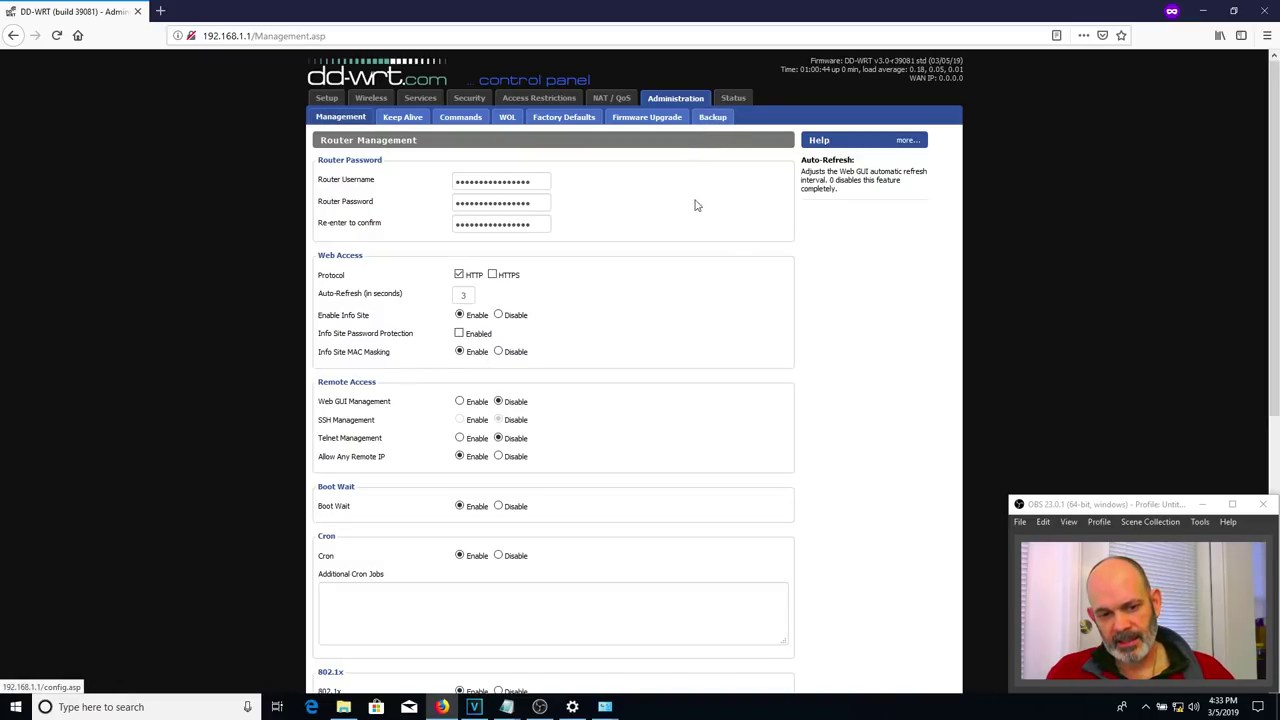
pyautogui.scroll(-5, 690, 225)
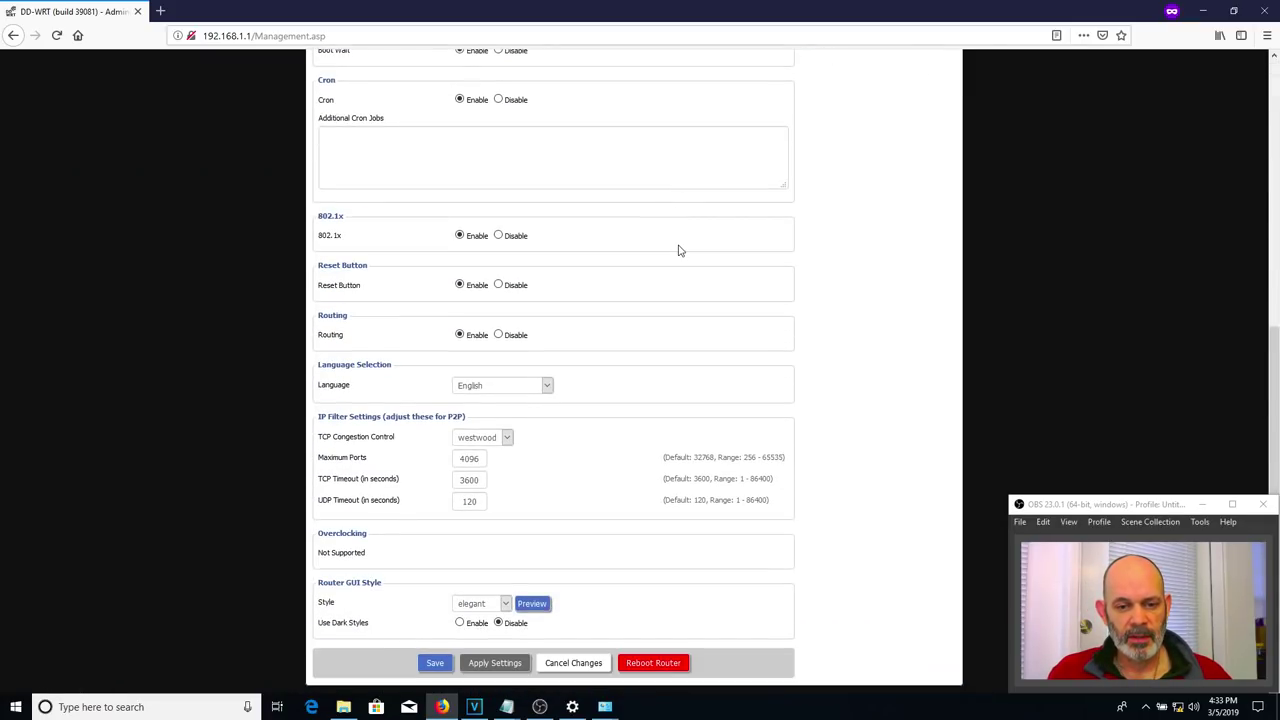
# - Toggle Info Site Password Protection on and back off, then close the Firefox window
pyautogui.scroll(5, 678, 250)
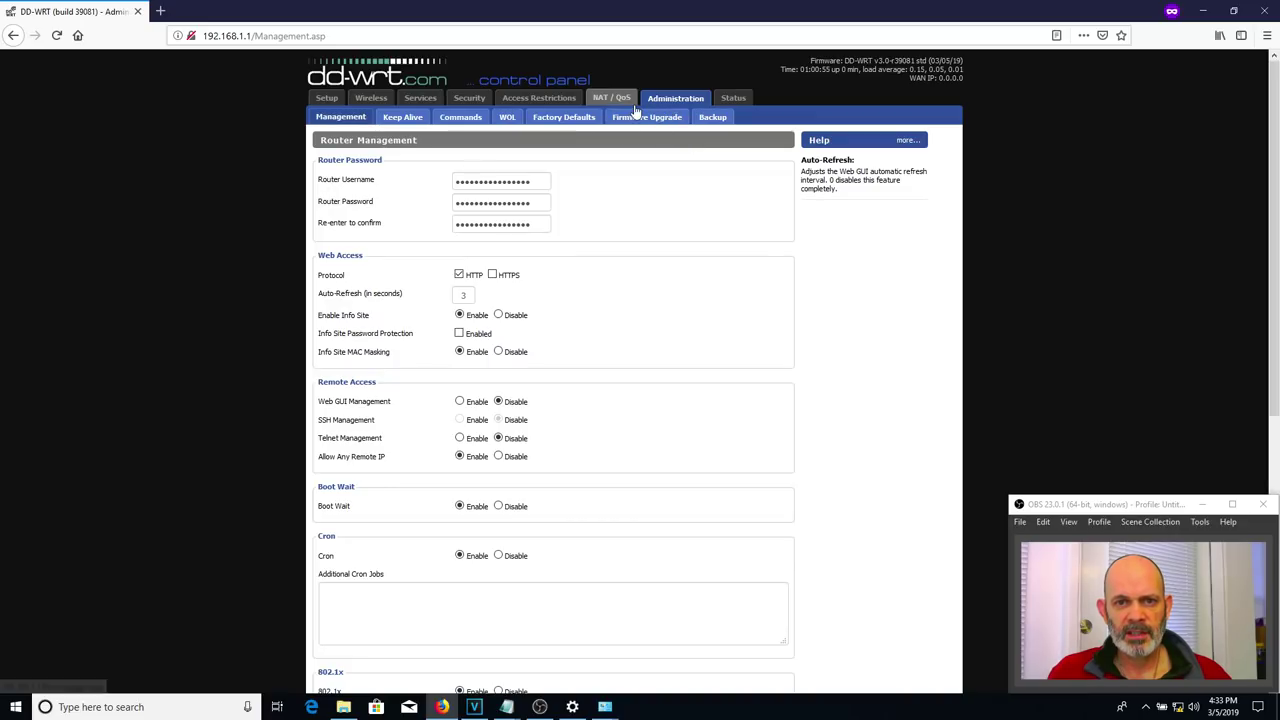
pyautogui.scroll(-3, 660, 229)
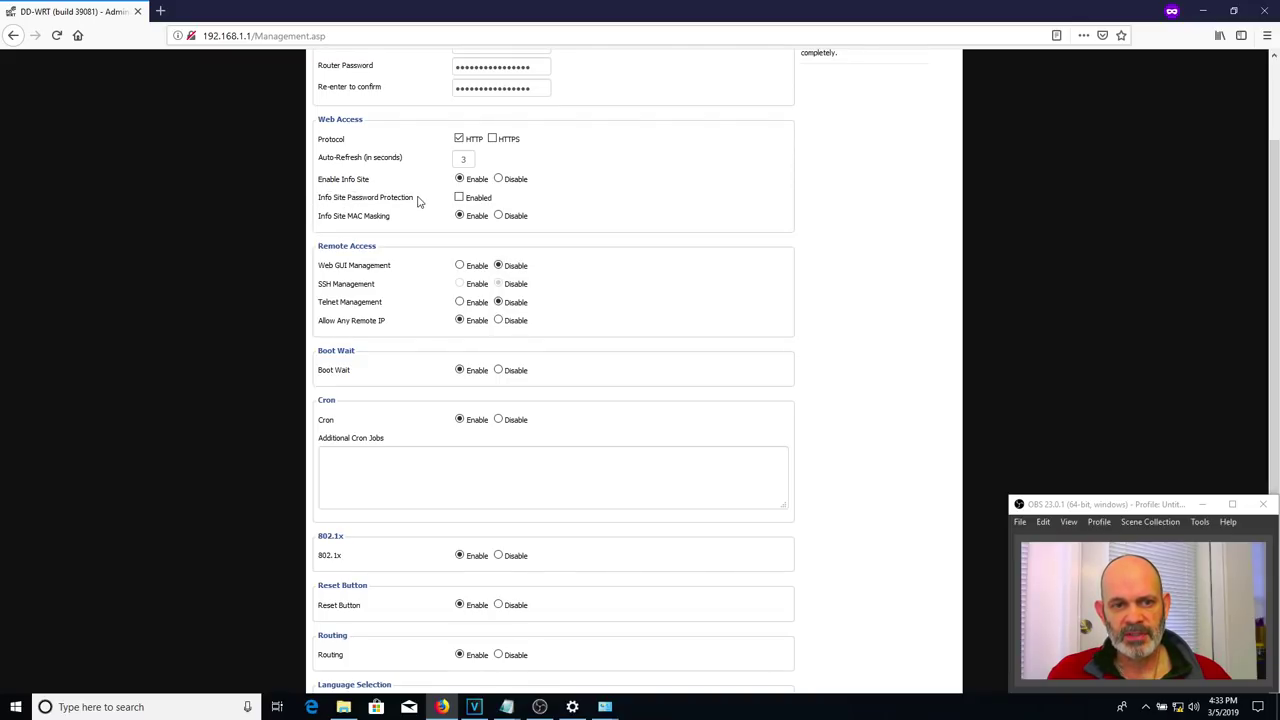
pyautogui.click(459, 199)
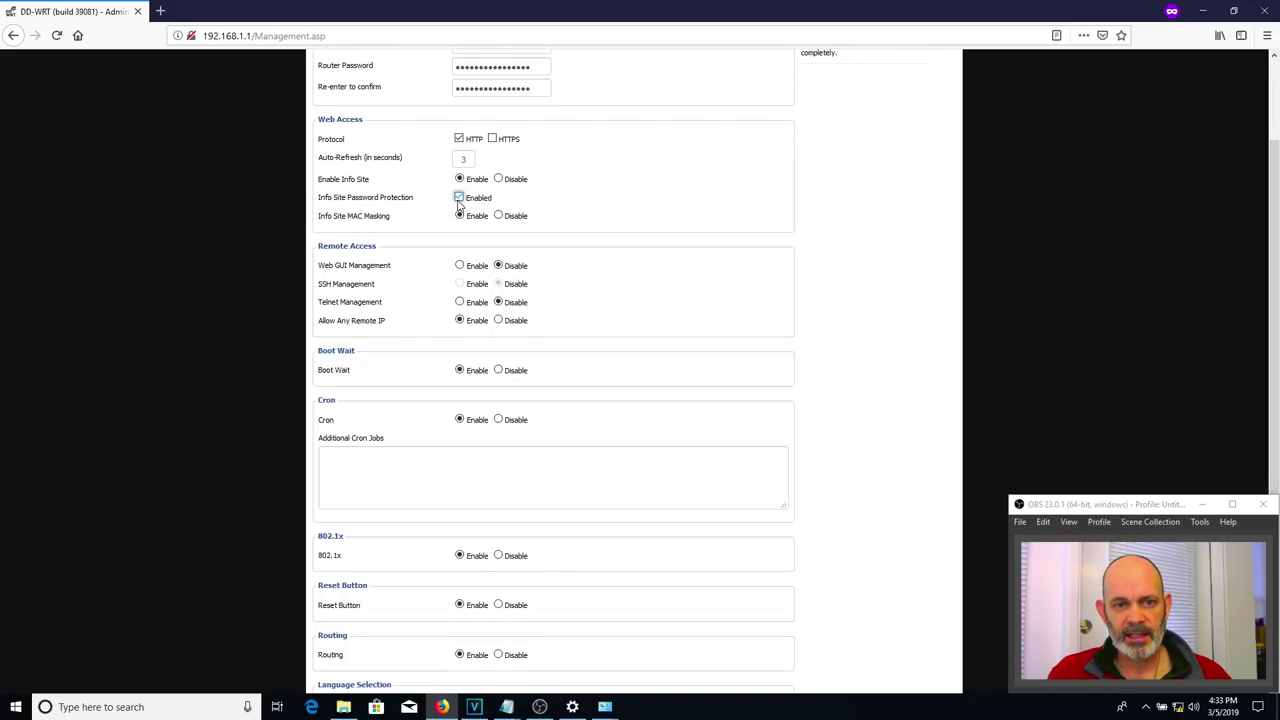
pyautogui.click(459, 199)
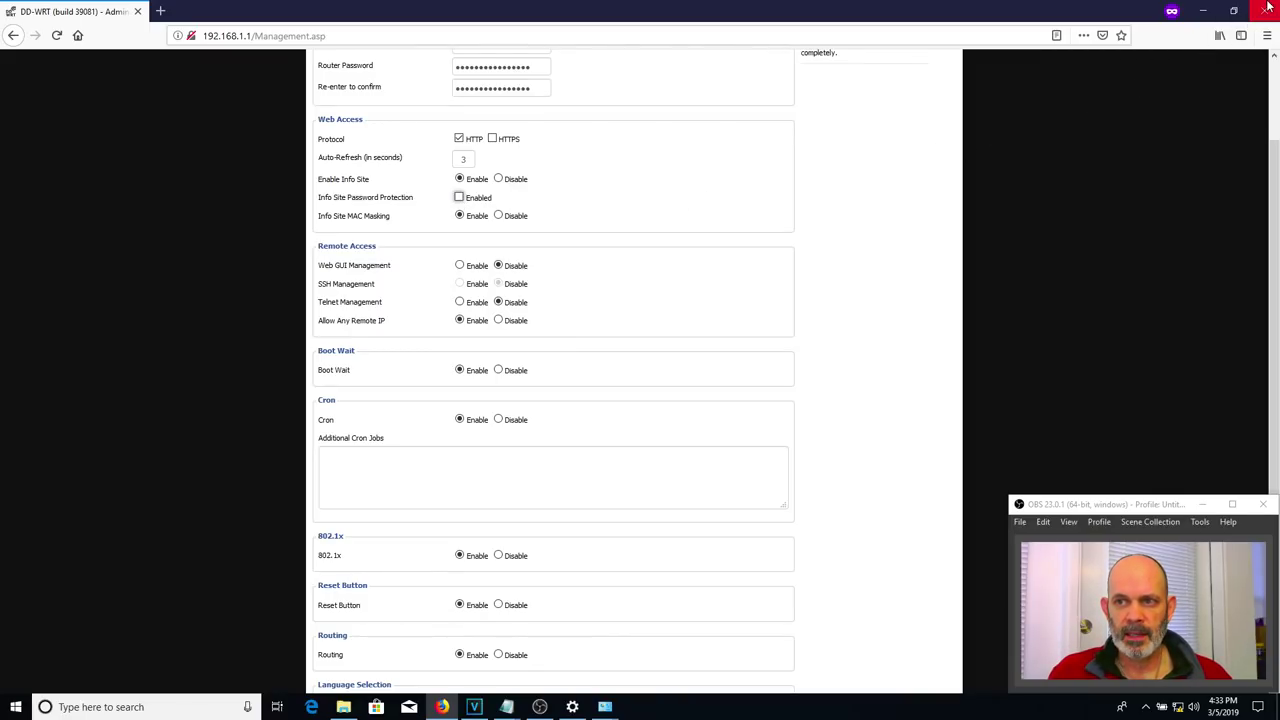
pyautogui.click(1268, 8)
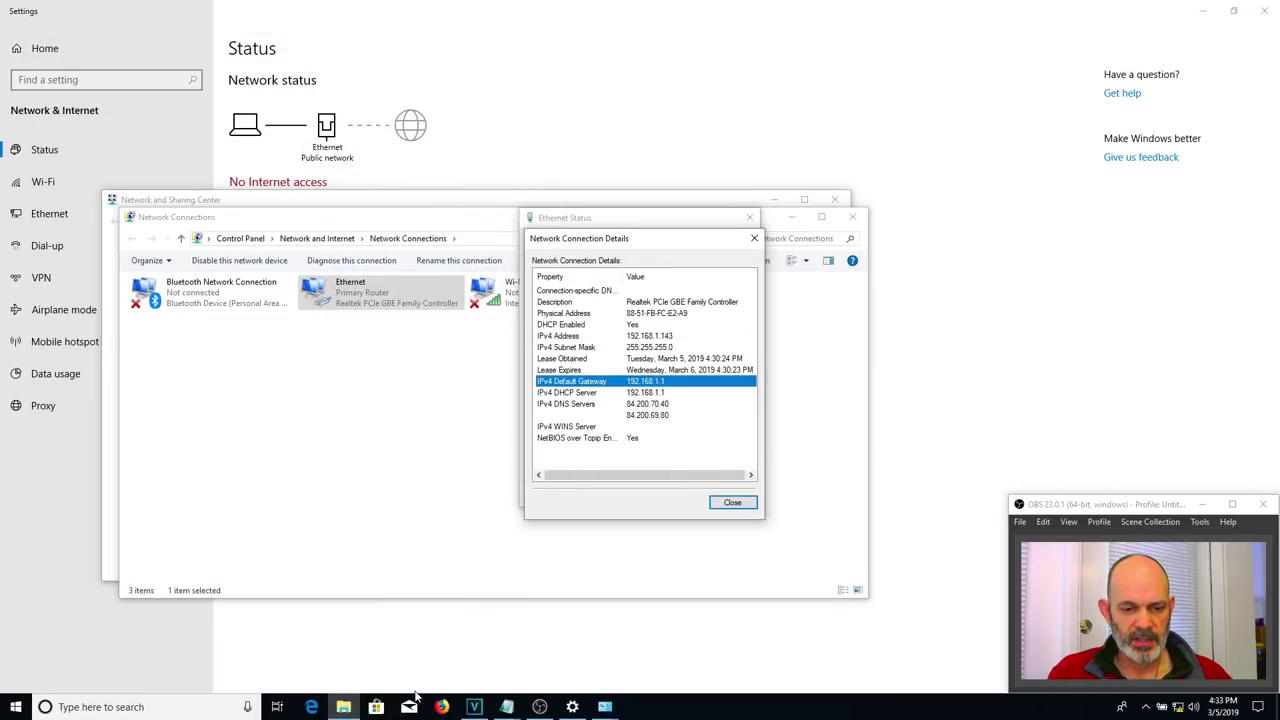
# - Open a new private Firefox window and load the router at 192.168.1.1
pyautogui.click(441, 706)
pyautogui.rightClick(441, 706)
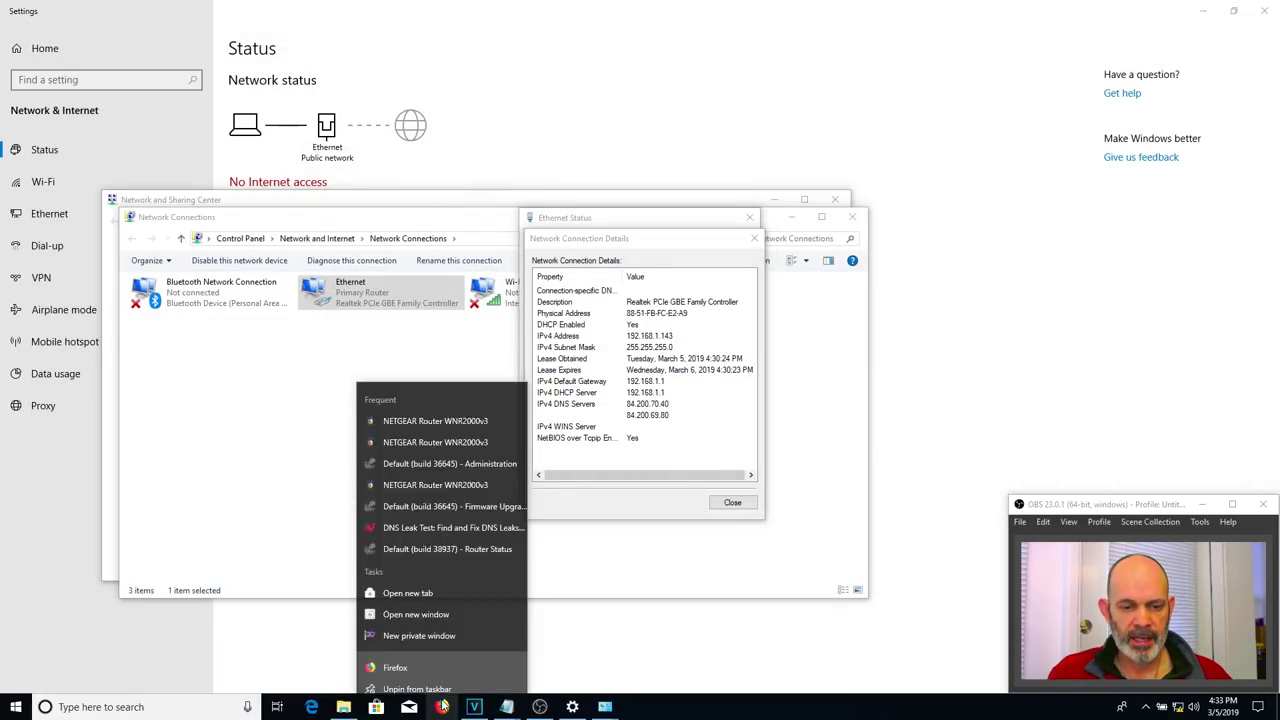
pyautogui.click(455, 625)
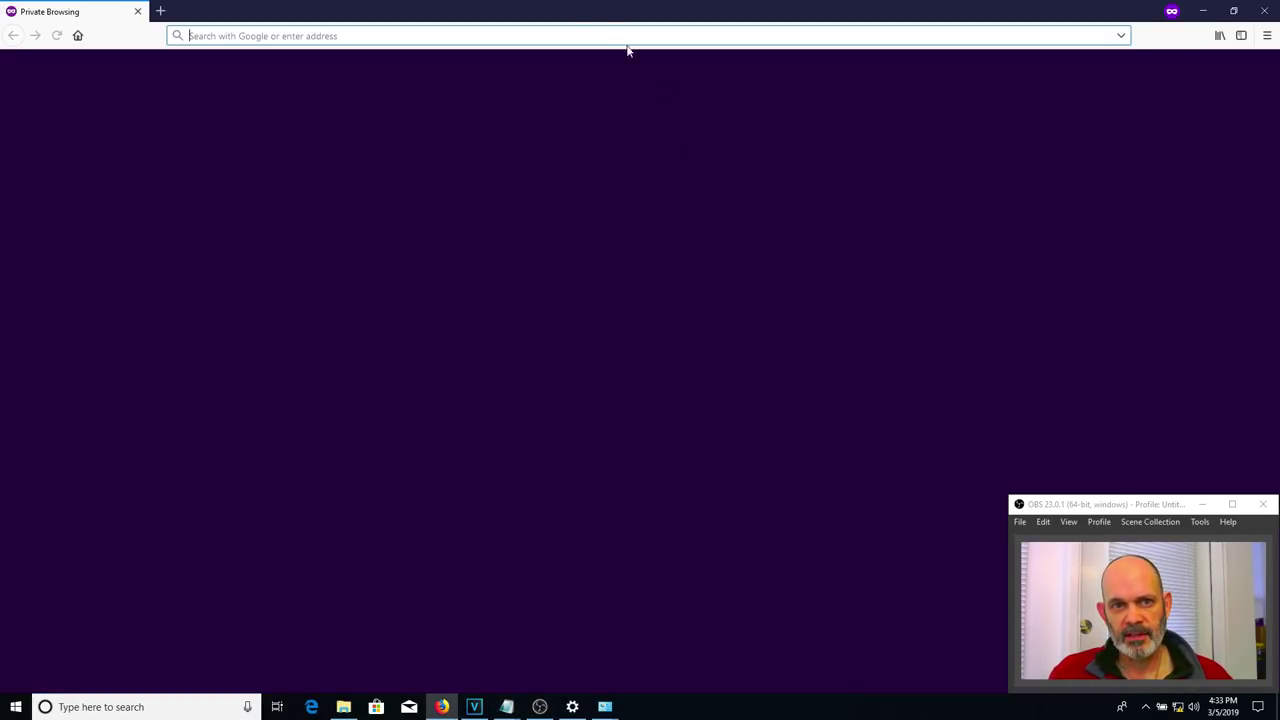
pyautogui.write('192.168')
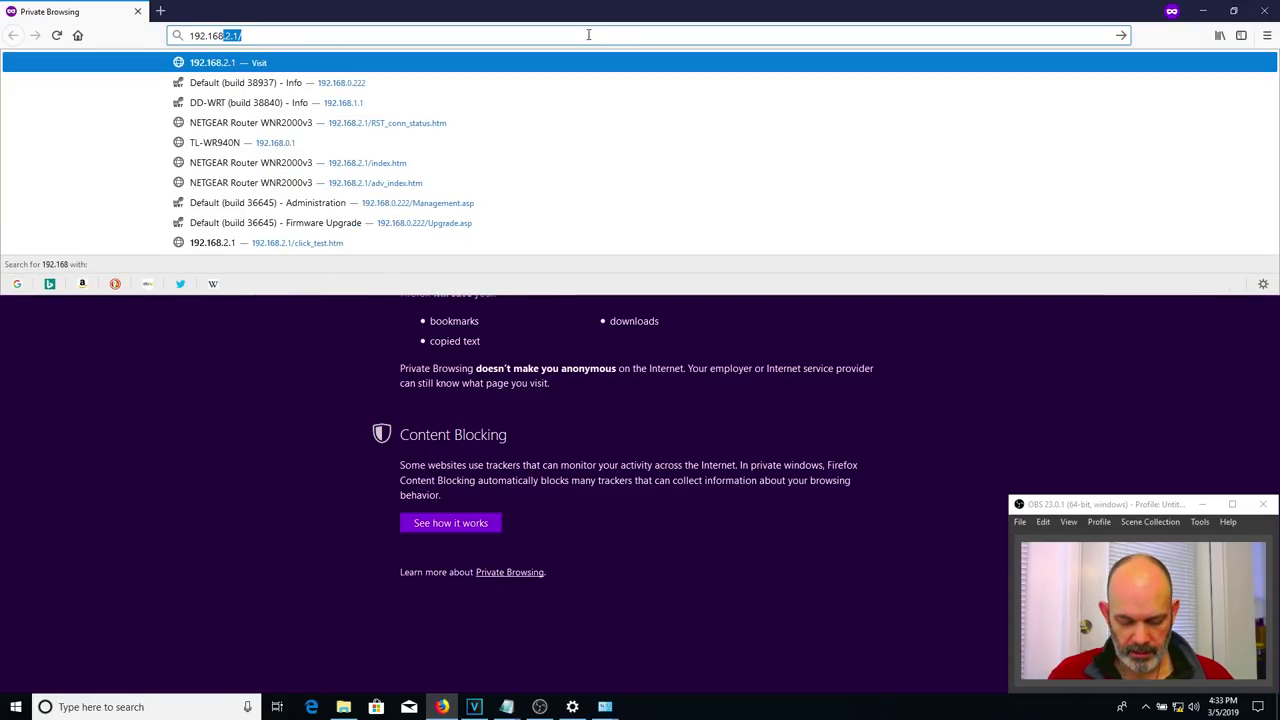
pyautogui.write('.1.1')
pyautogui.press('Return')
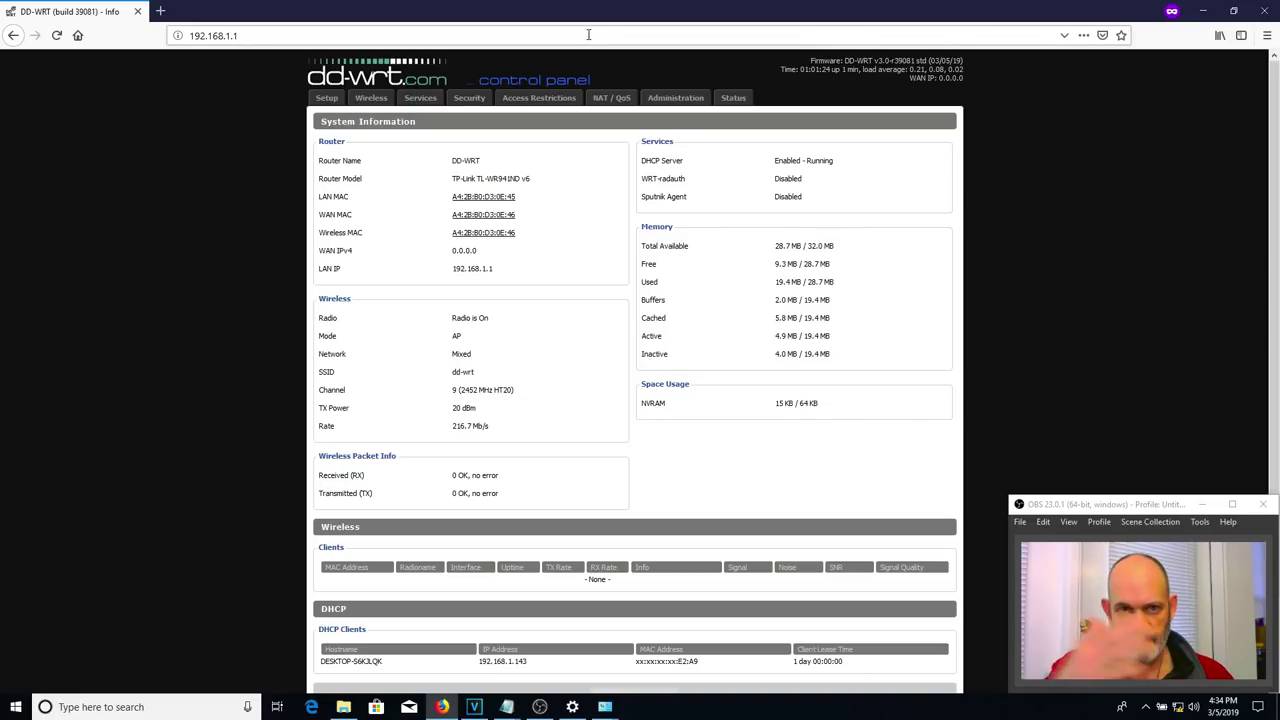
# - Sign in to the Administration section with the router username and password
pyautogui.click(676, 98)
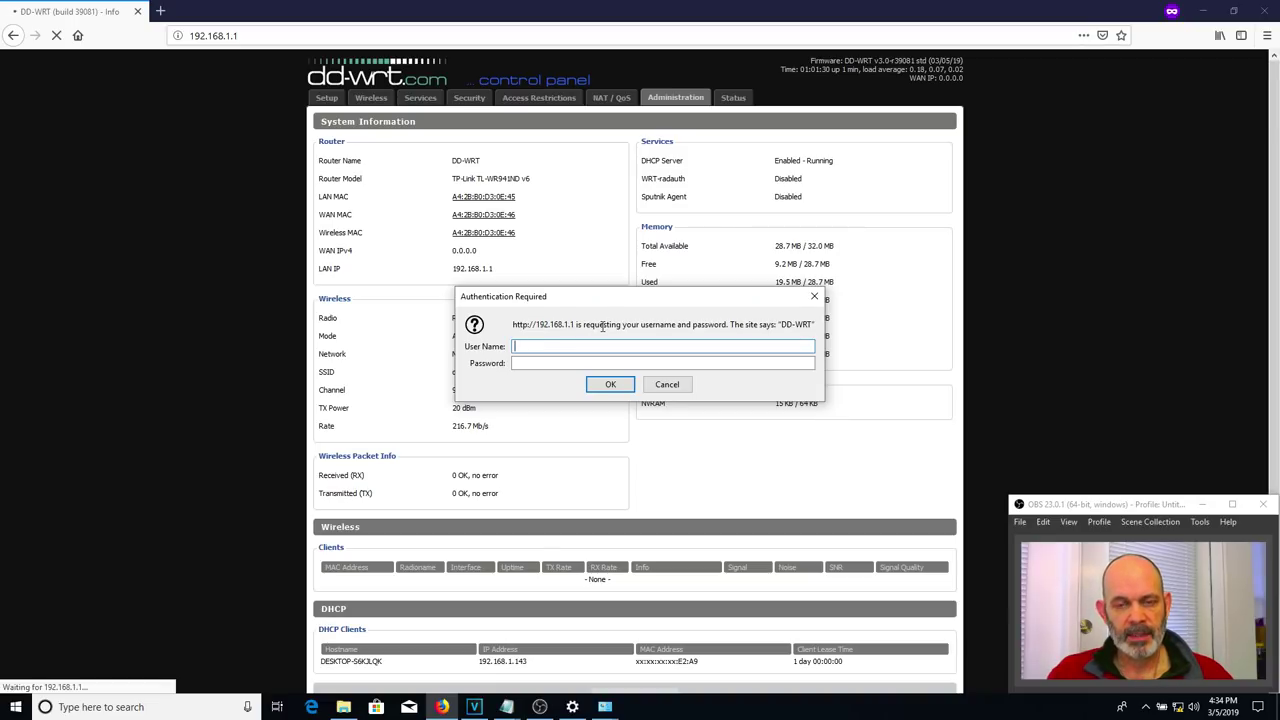
pyautogui.write('root')
pyautogui.press('Tab')
pyautogui.write('admin1')
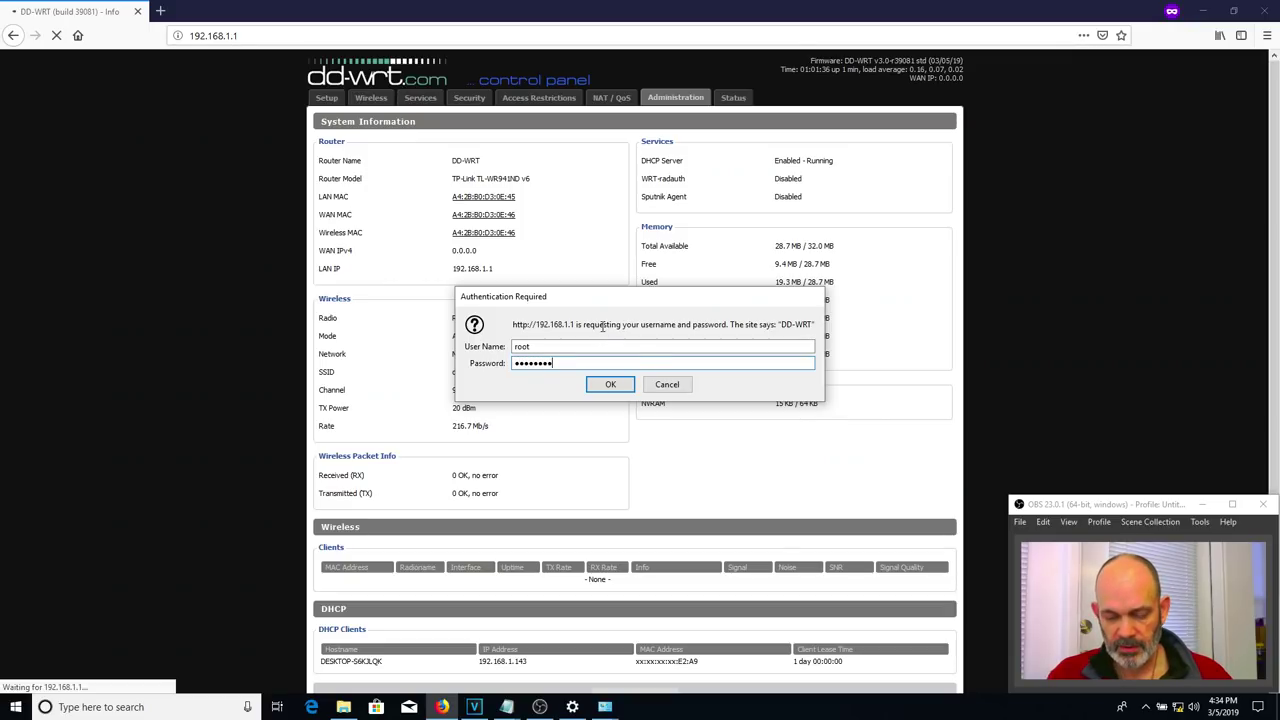
pyautogui.press('Return')
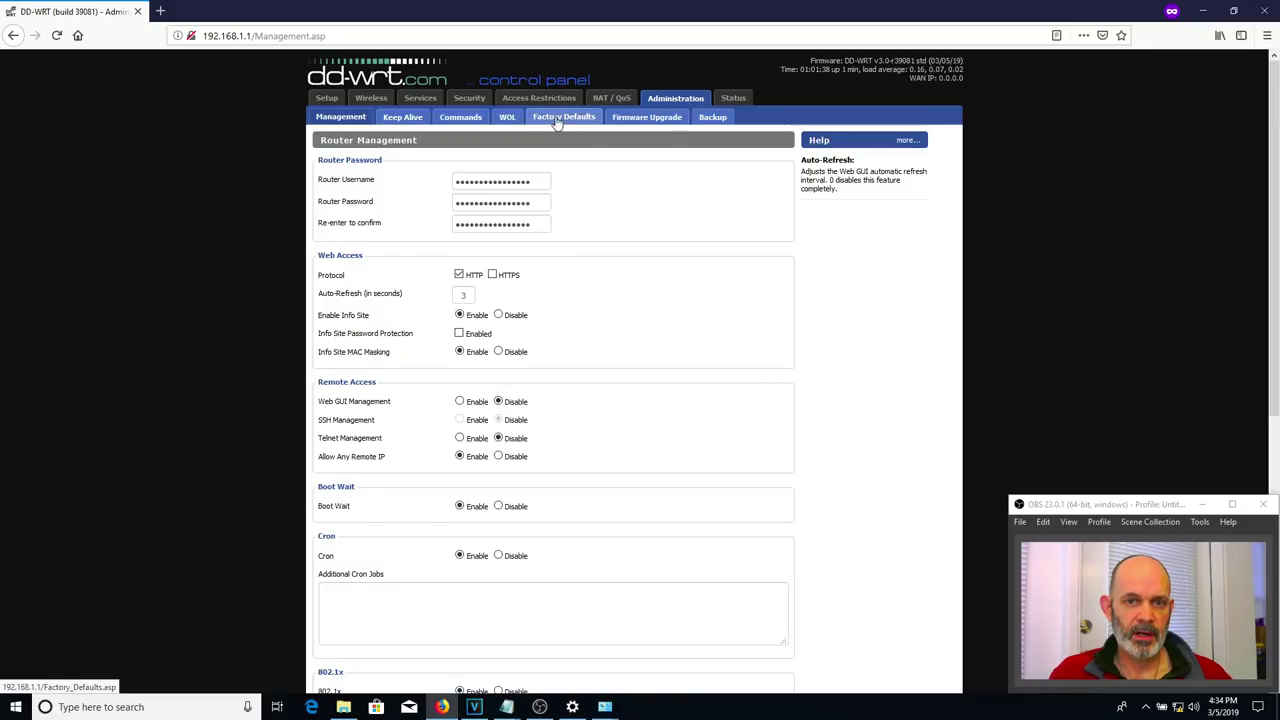
# - Enable Info Site Password Protection, save and apply it, then close Firefox
pyautogui.click(459, 334)
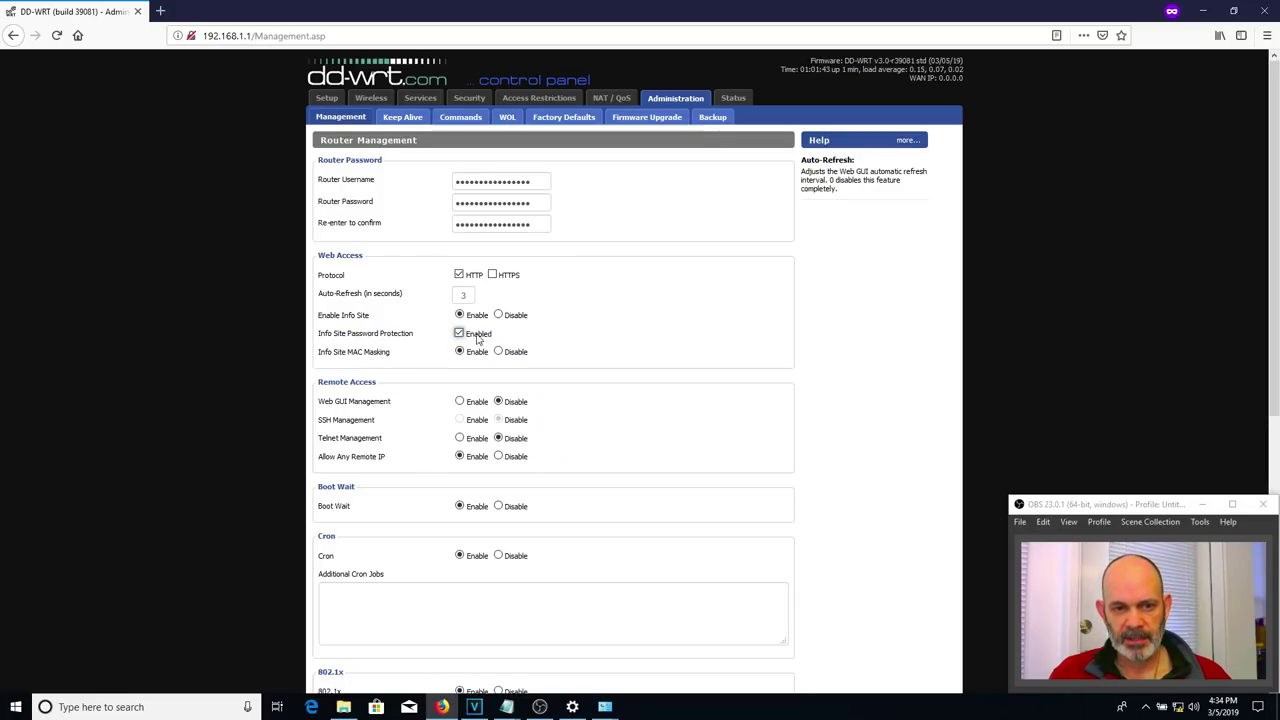
pyautogui.scroll(-5, 866, 329)
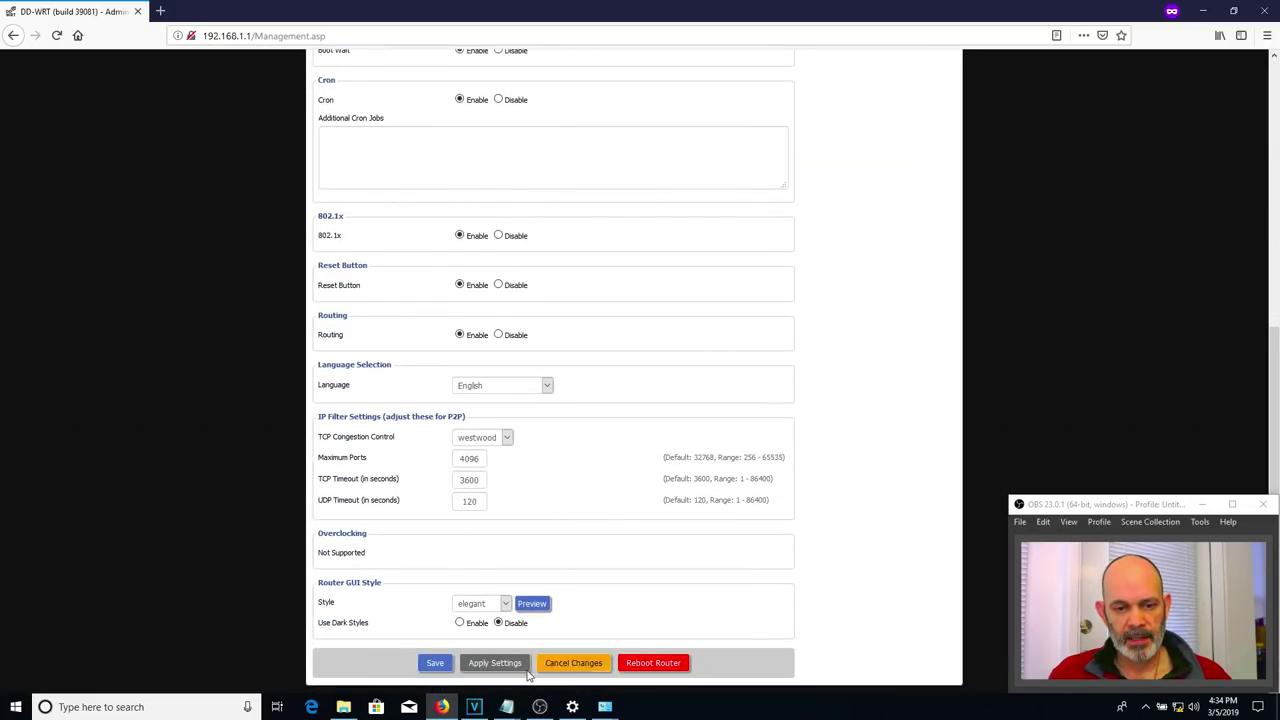
pyautogui.click(432, 663)
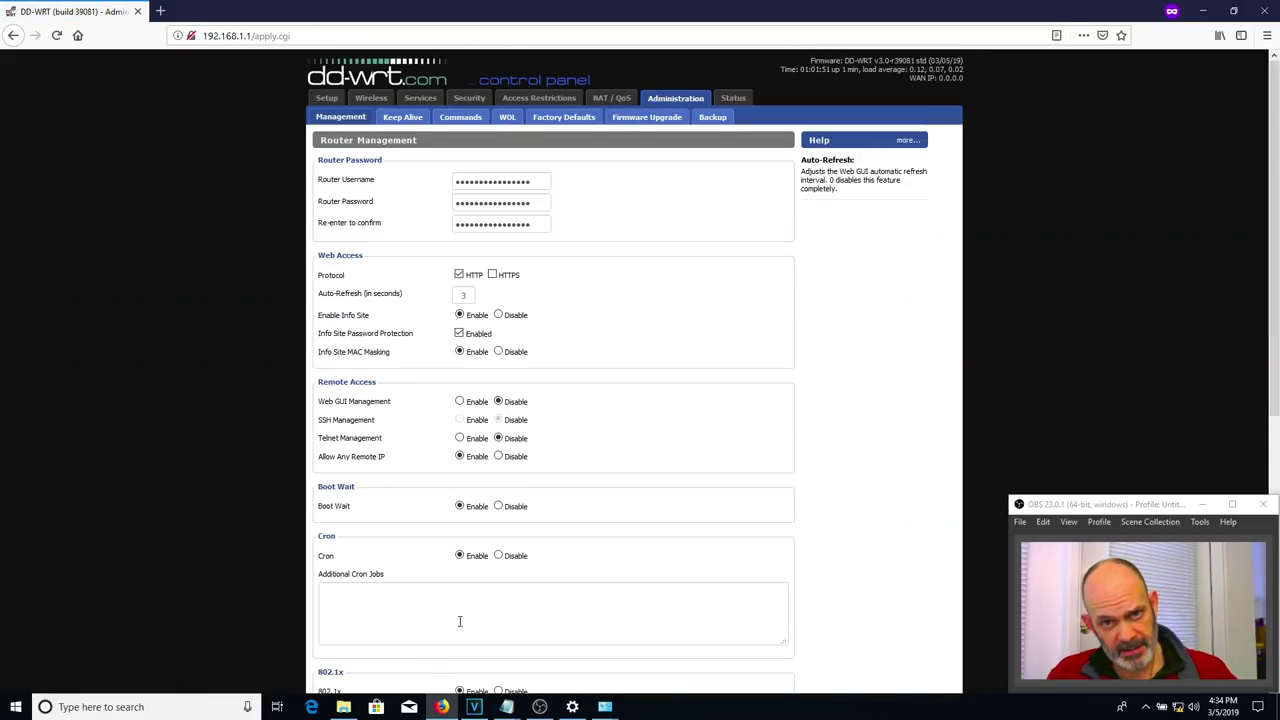
pyautogui.scroll(-5, 803, 446)
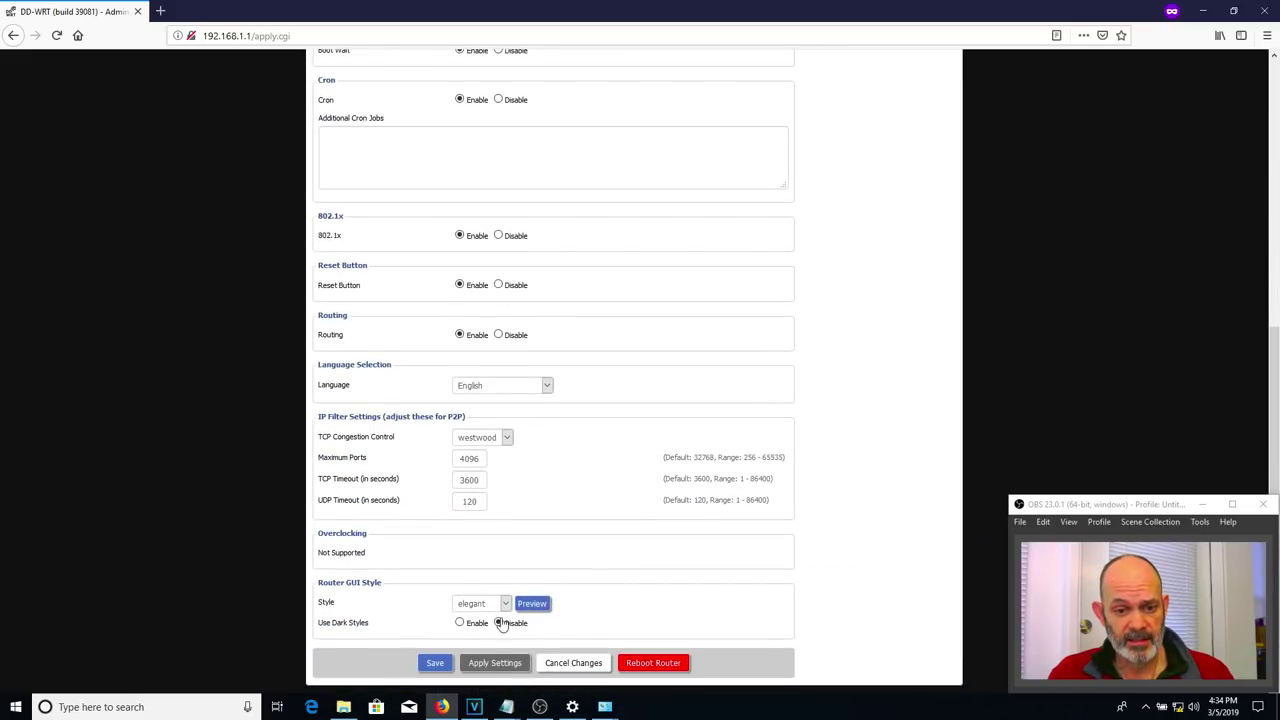
pyautogui.click(499, 665)
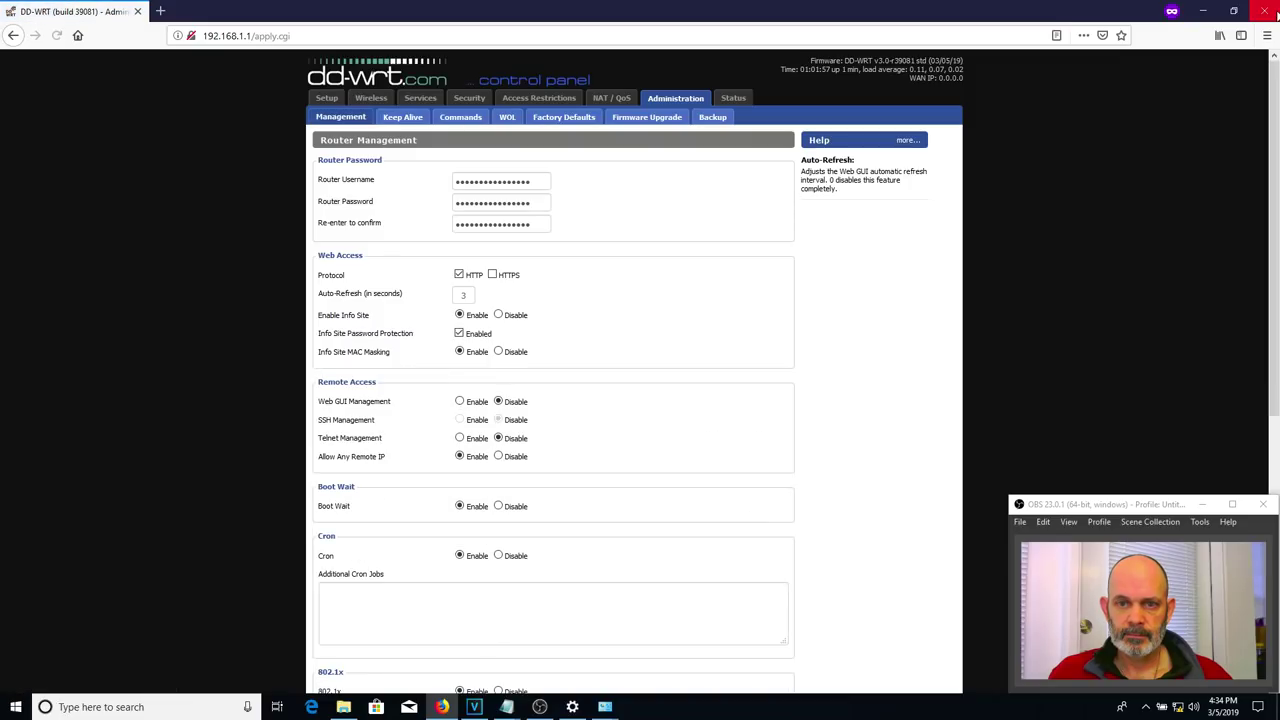
pyautogui.click(1264, 10)
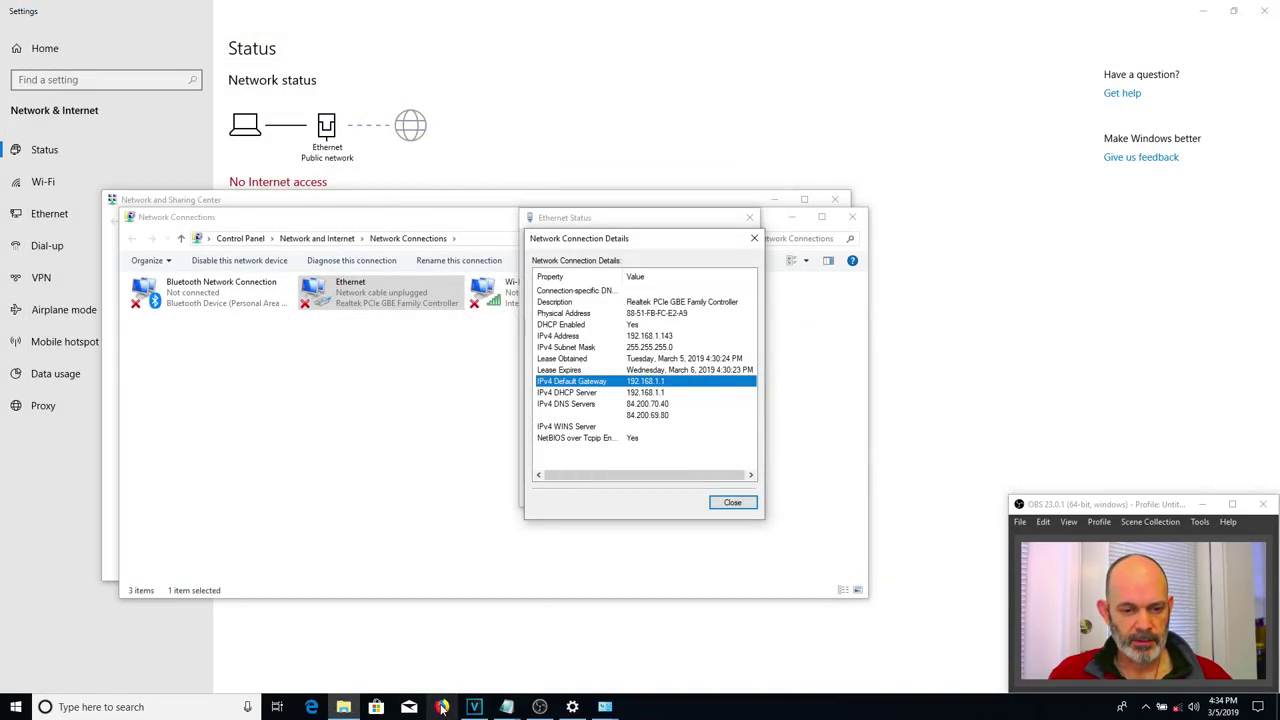
# - Open a new private Firefox window from the taskbar and load 192.168.1.1
pyautogui.rightClick(442, 707)
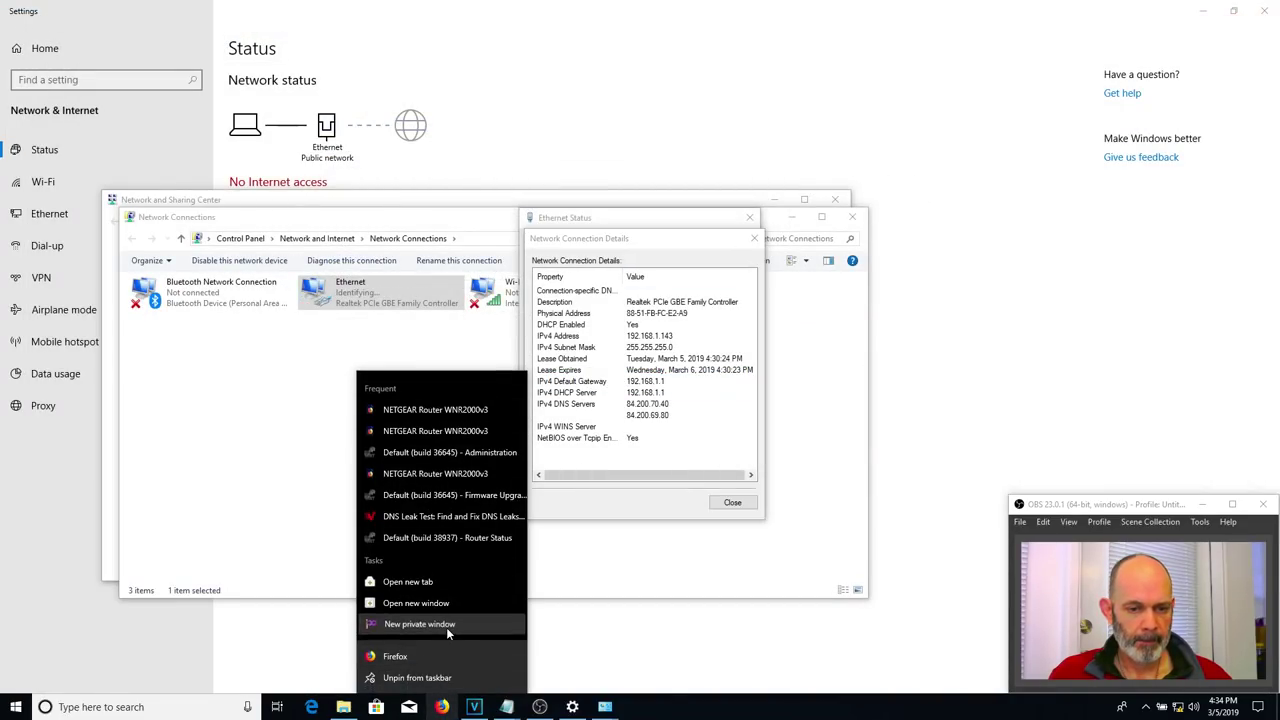
pyautogui.click(446, 624)
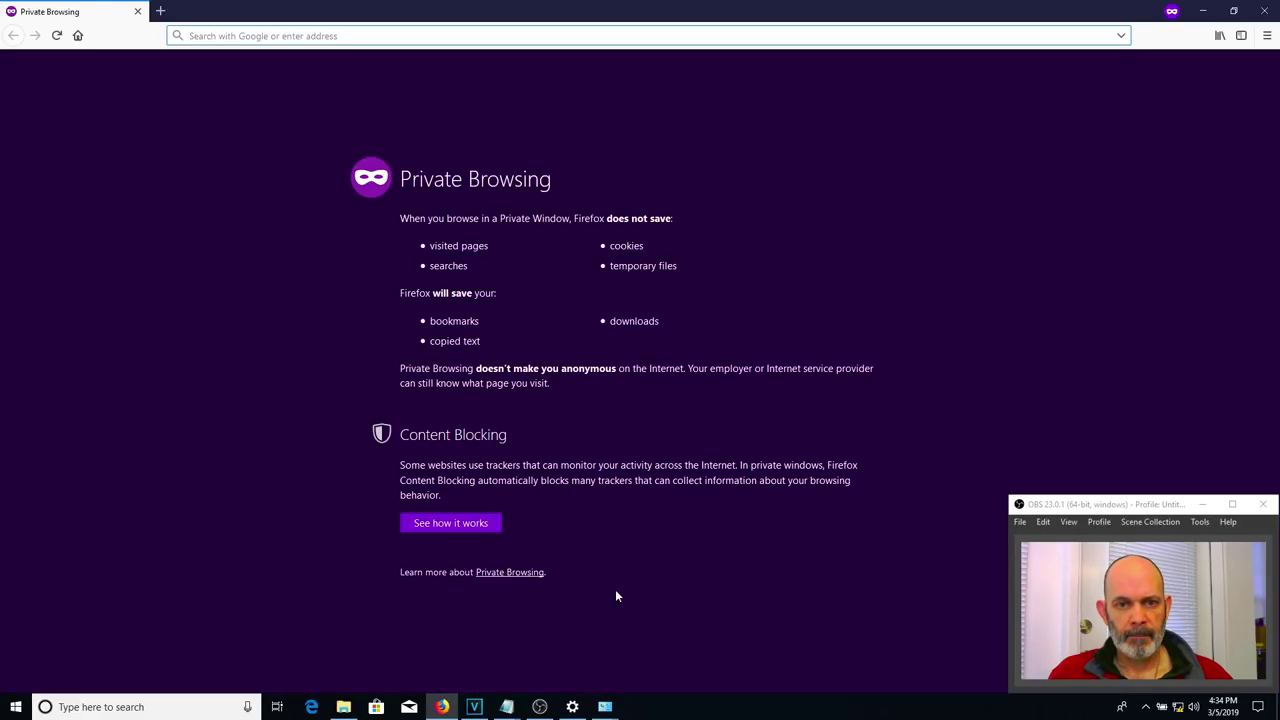
pyautogui.write('192.16')
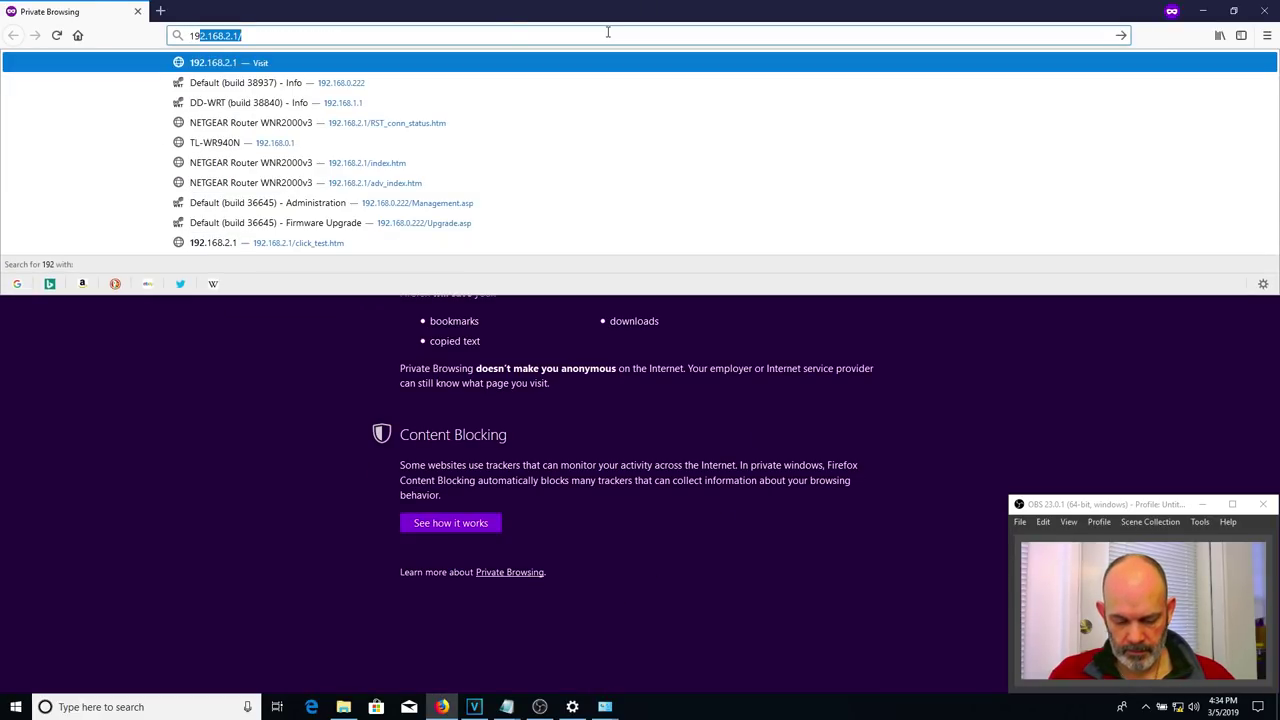
pyautogui.write('8')
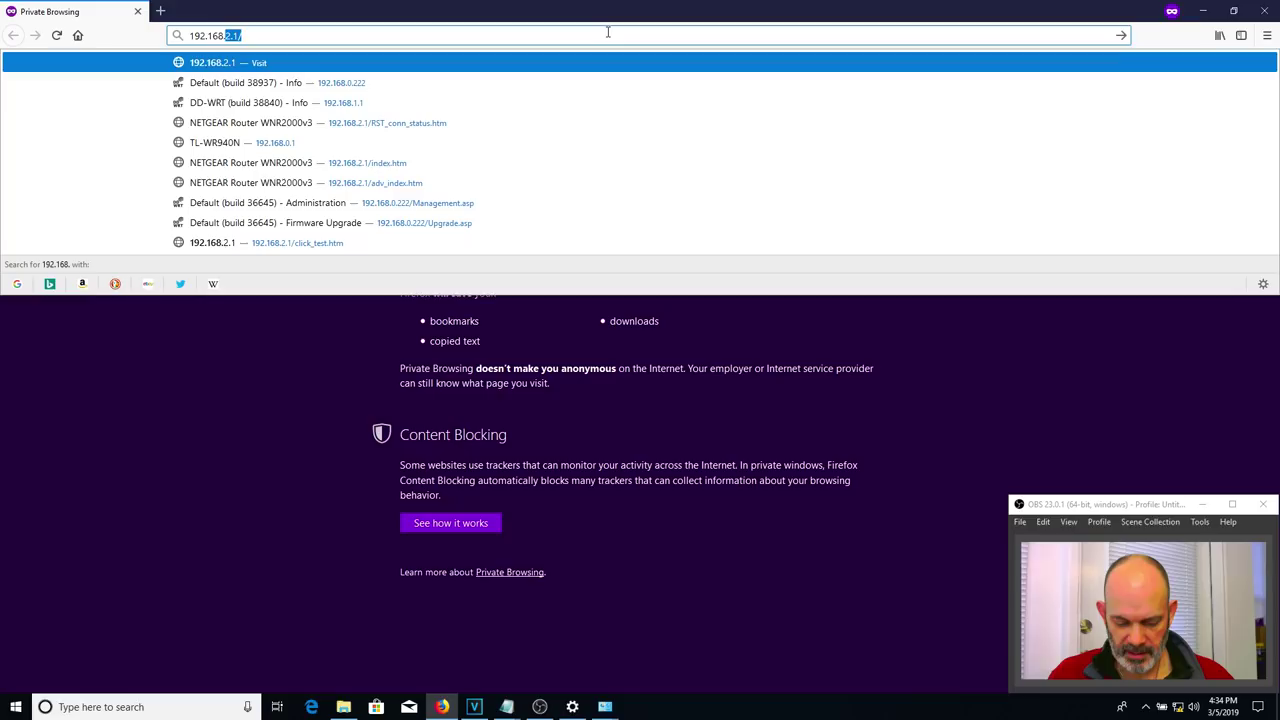
pyautogui.write('.01.1')
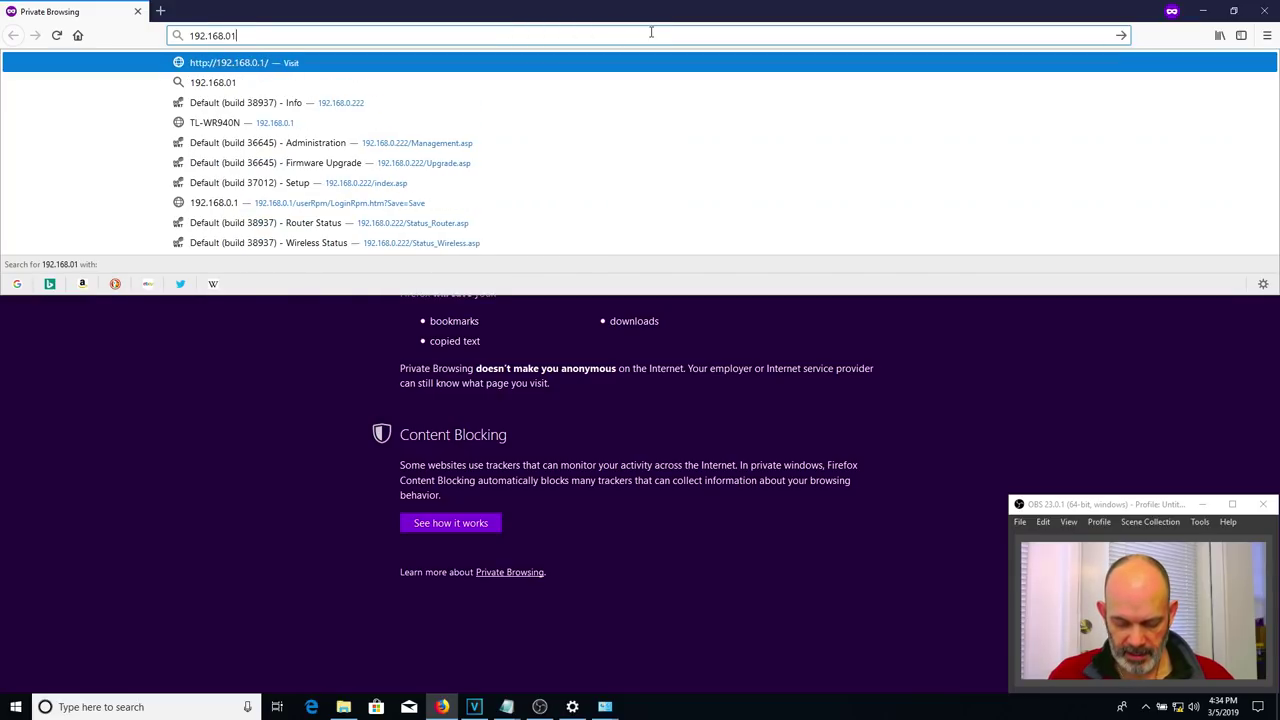
pyautogui.press('BackSpace')
pyautogui.press('BackSpace')
pyautogui.press('BackSpace')
pyautogui.press('BackSpace')
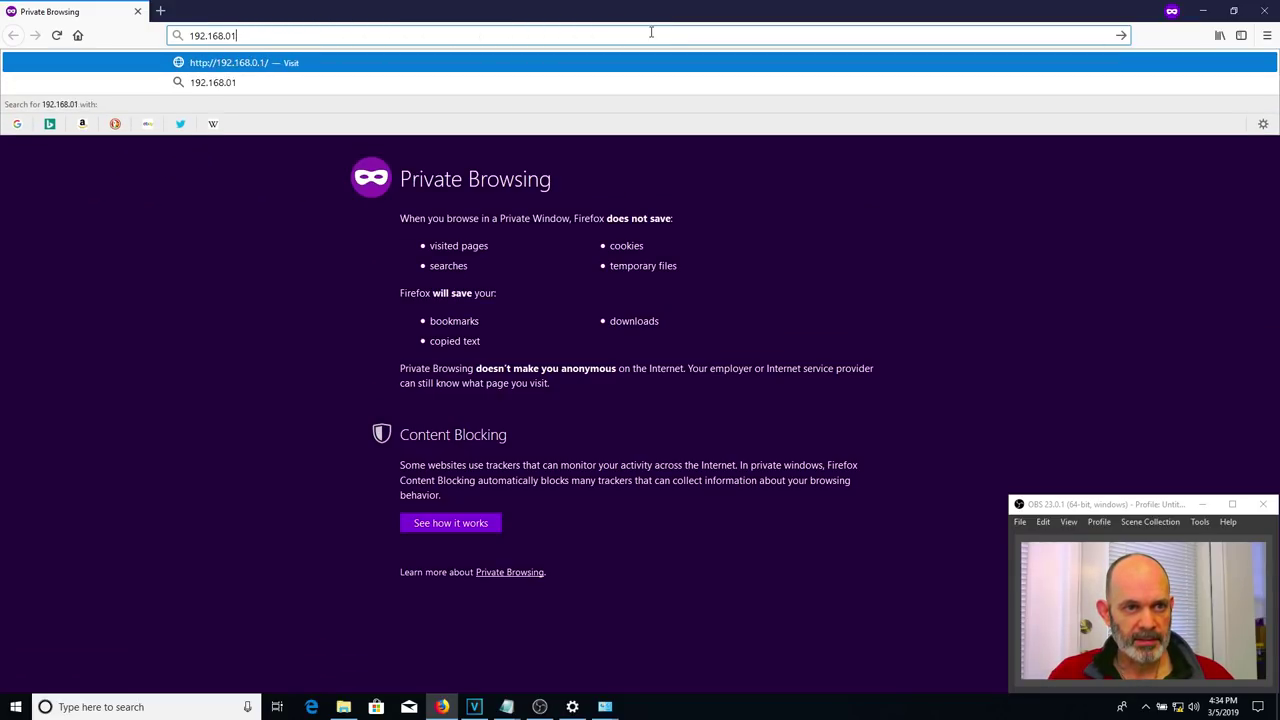
pyautogui.write('1.1/')
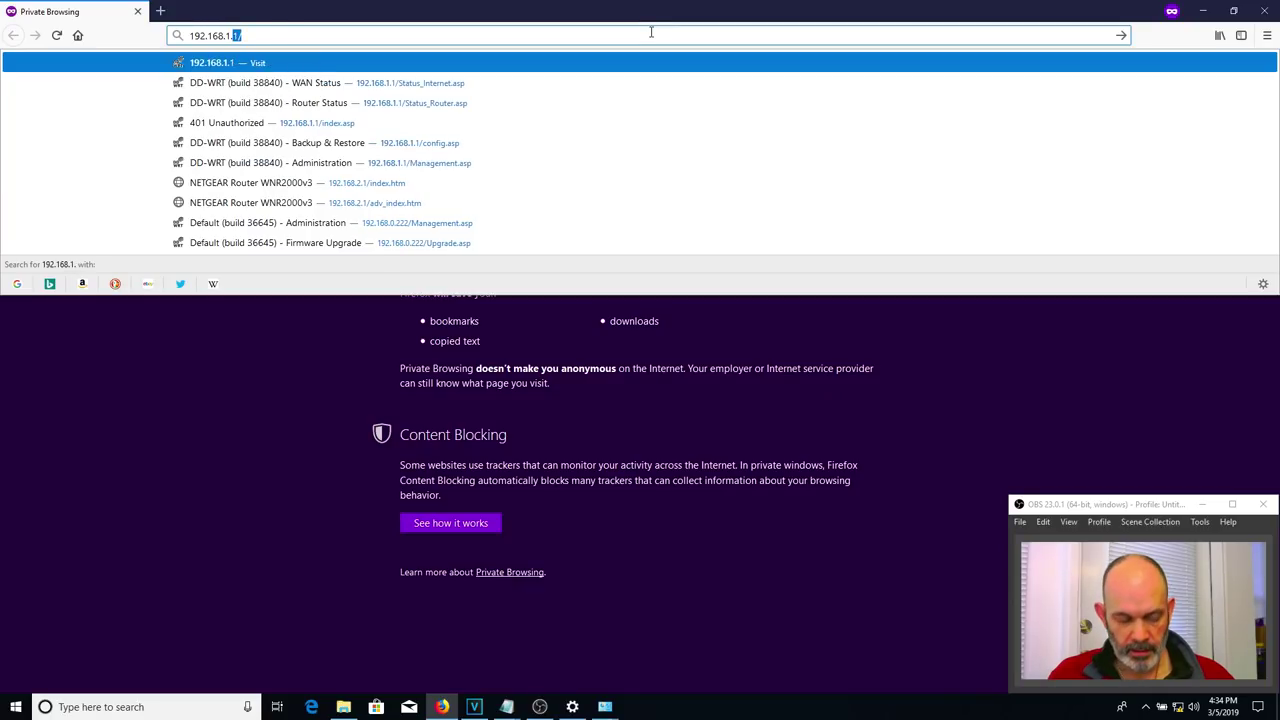
pyautogui.press('Return')
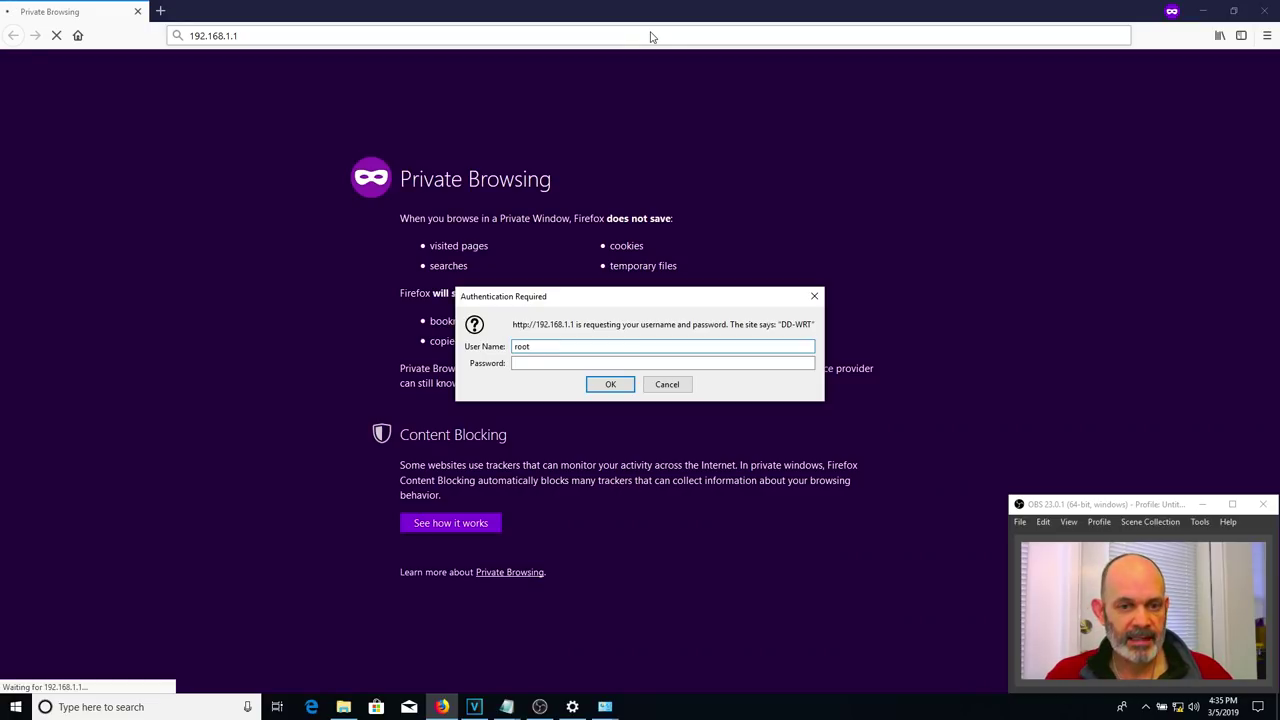
# - Log in to DD-WRT and go to the Administration Management page
pyautogui.press('Tab')
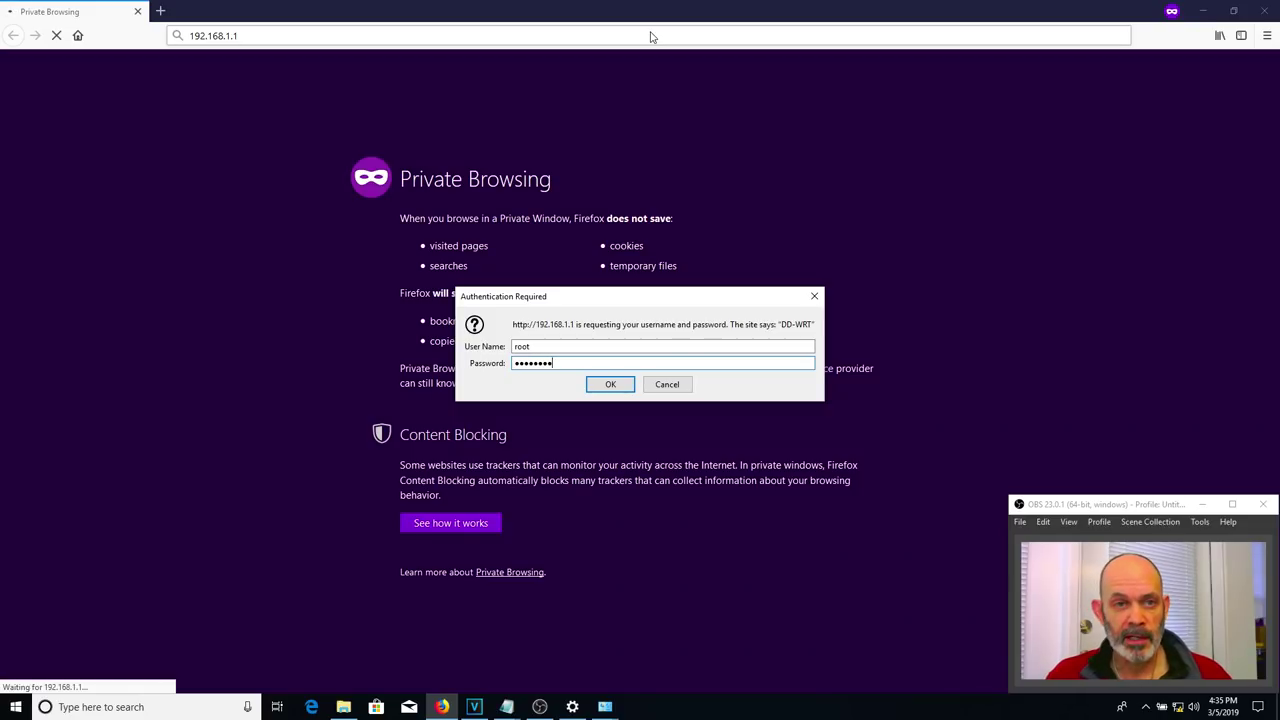
pyautogui.press('Return')
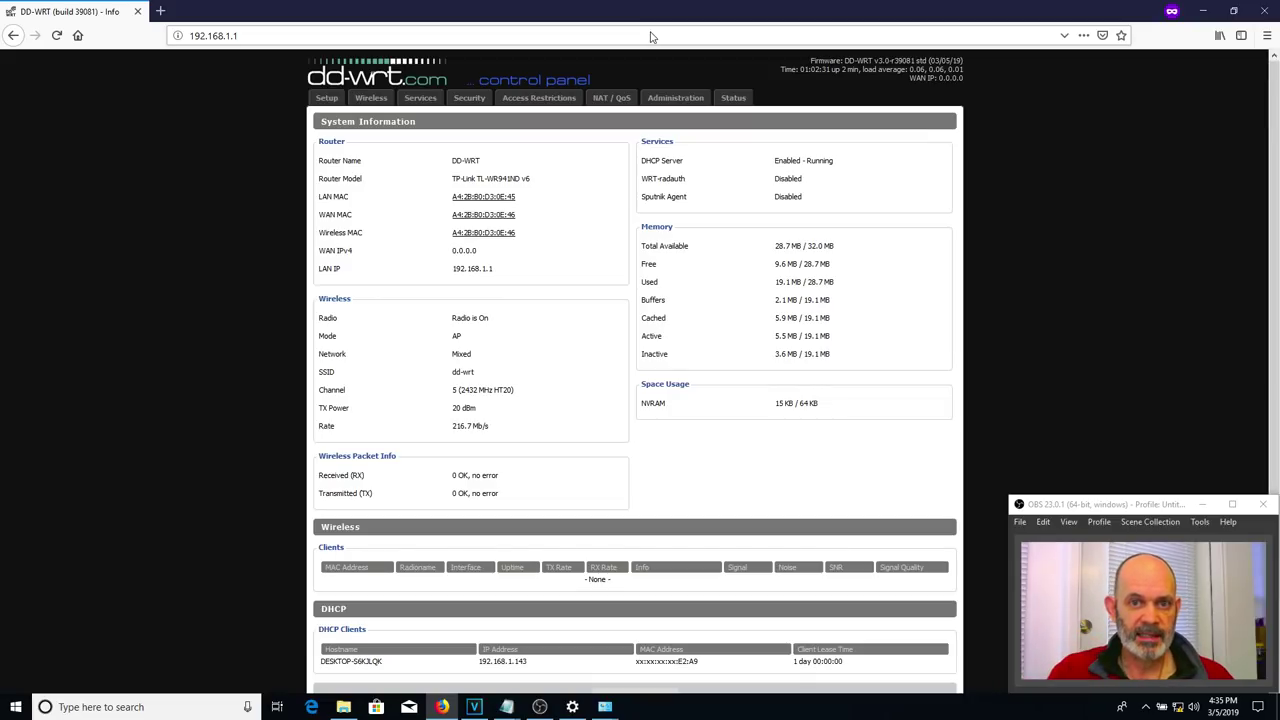
pyautogui.click(700, 97)
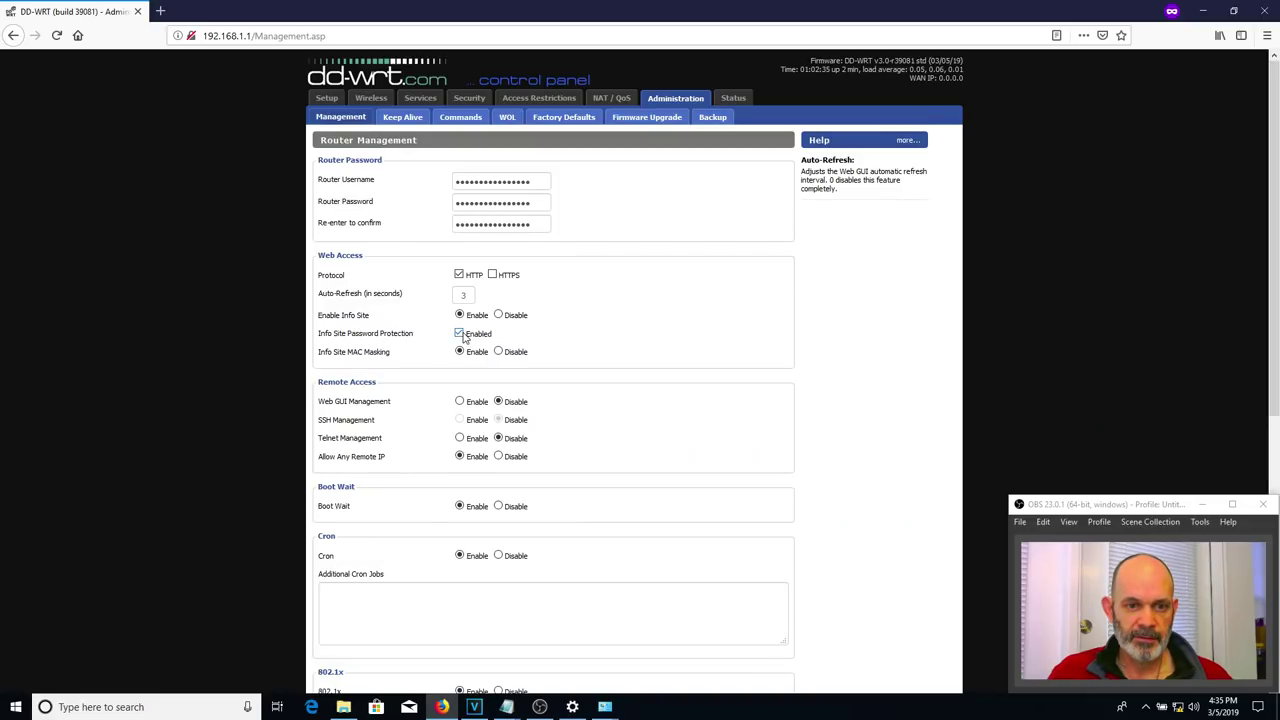
pyautogui.scroll(-5, 379, 350)
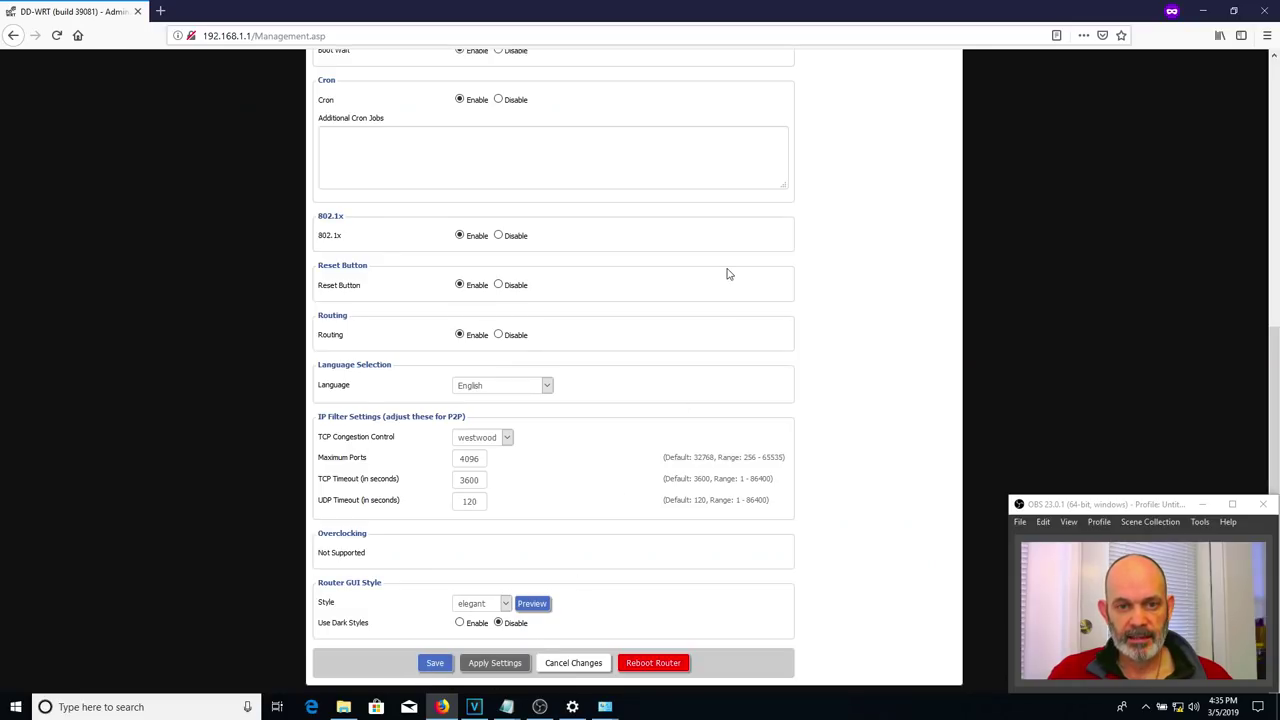
pyautogui.scroll(6, 726, 274)
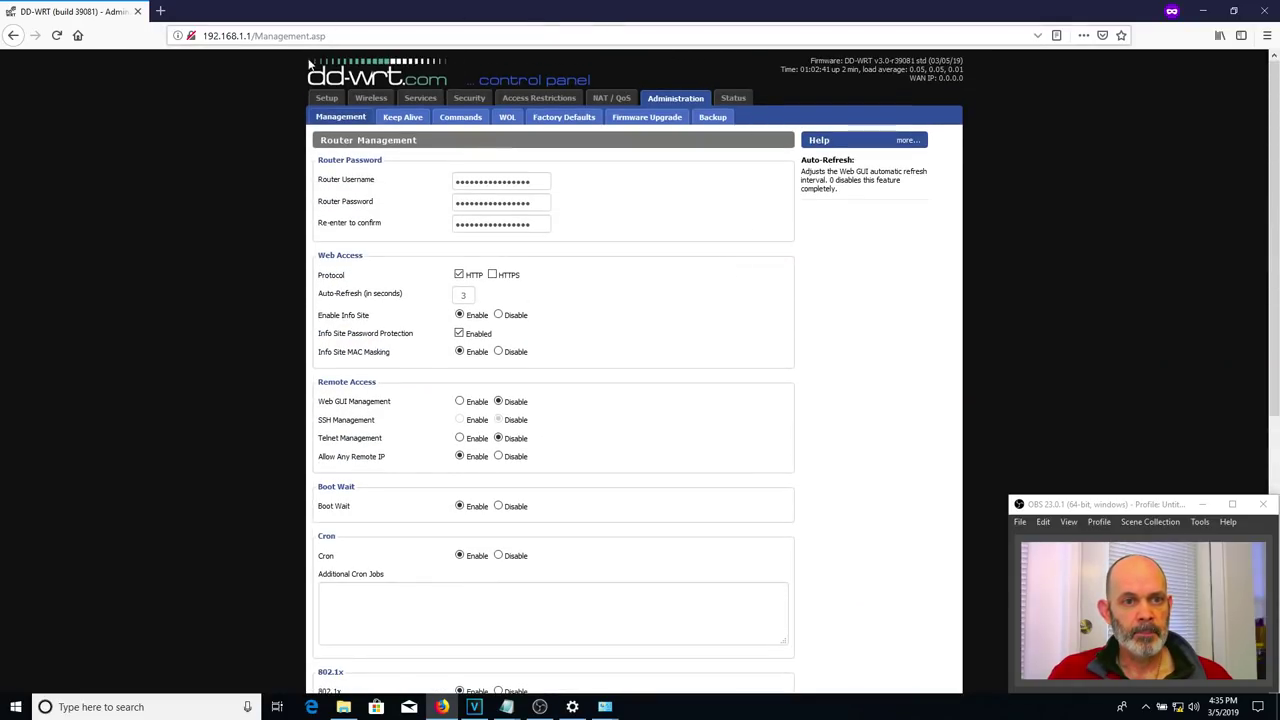
# - On Basic Setup, keep Automatic Configuration - DHCP and rename the router to My Router
pyautogui.click(330, 98)
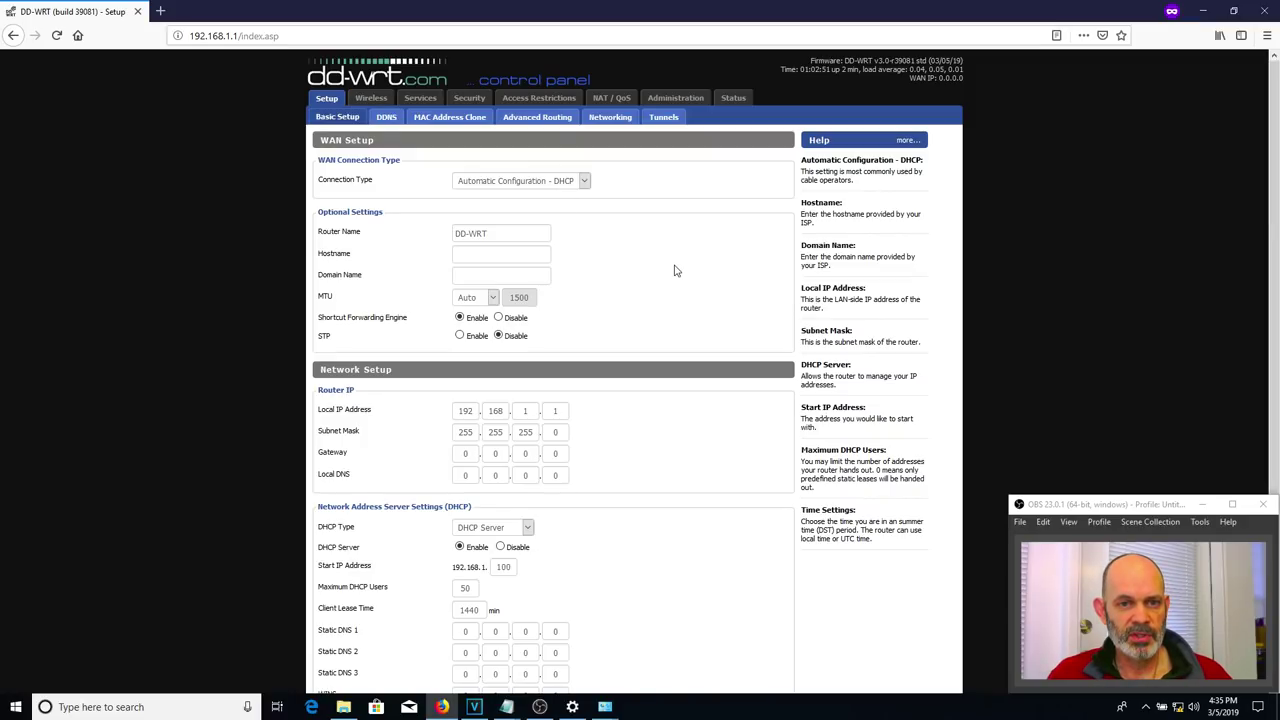
pyautogui.click(586, 186)
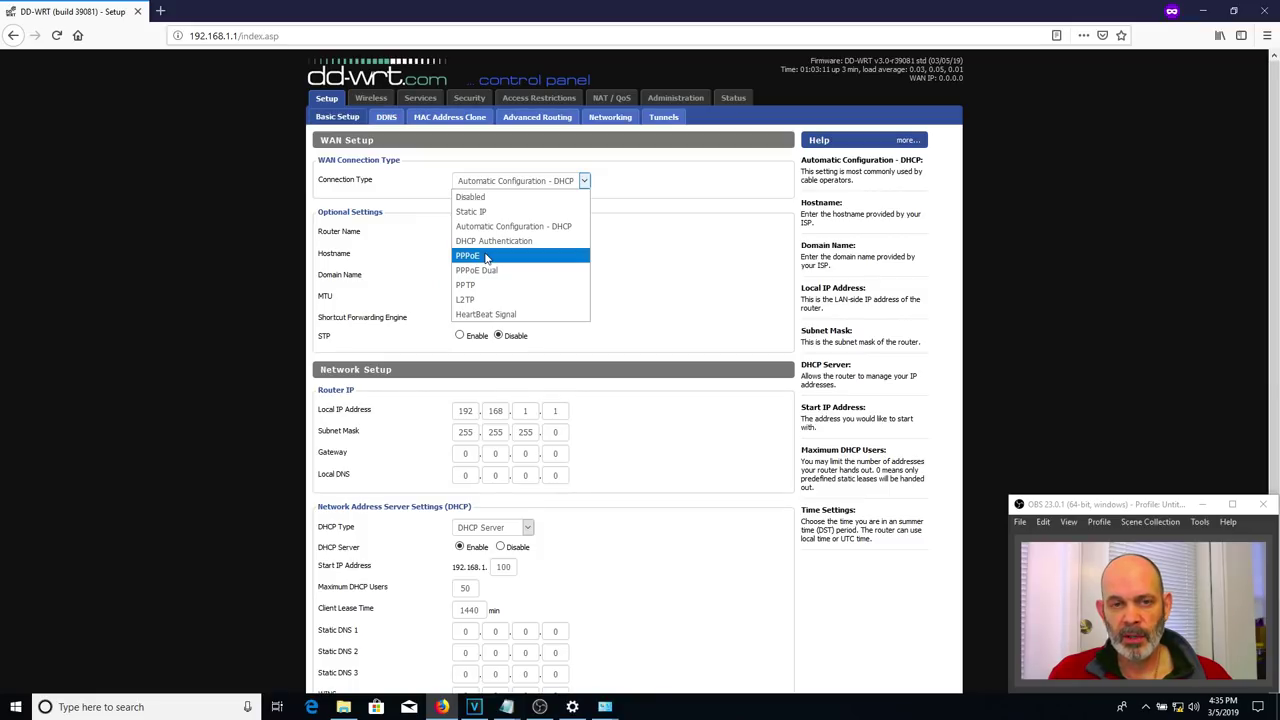
pyautogui.click(687, 210)
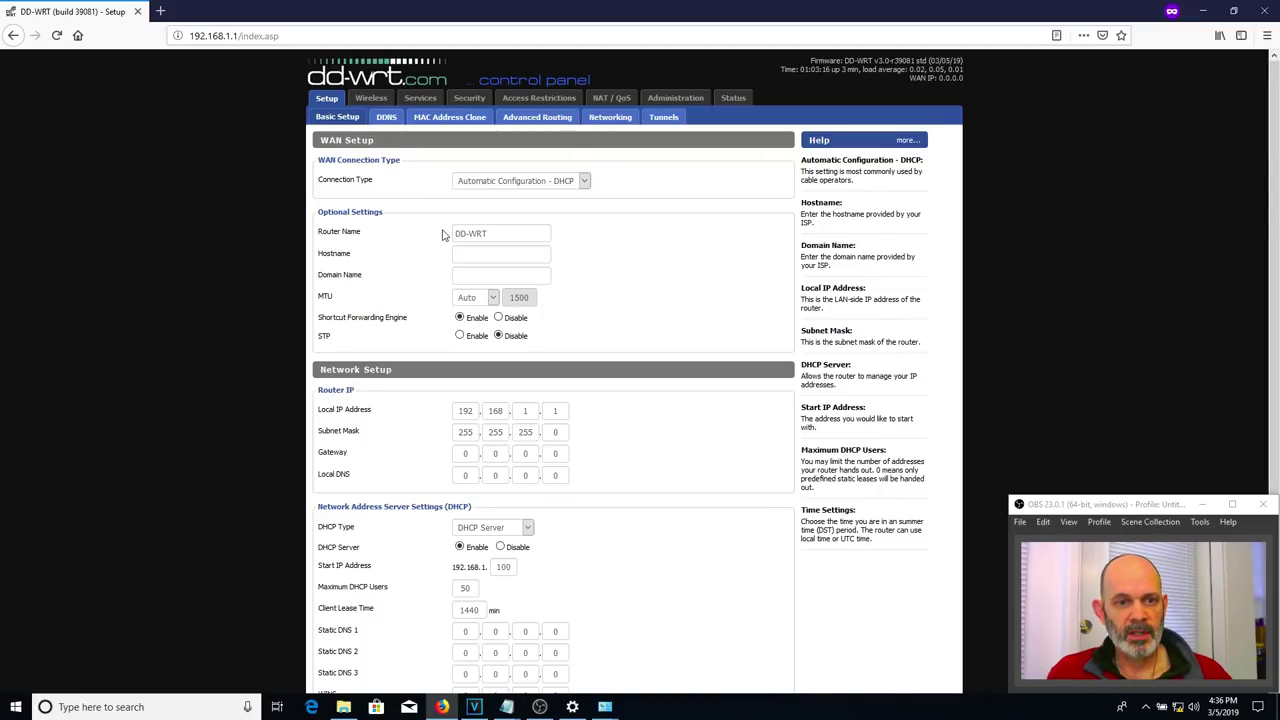
pyautogui.moveTo(497, 228); pyautogui.dragTo(431, 223)
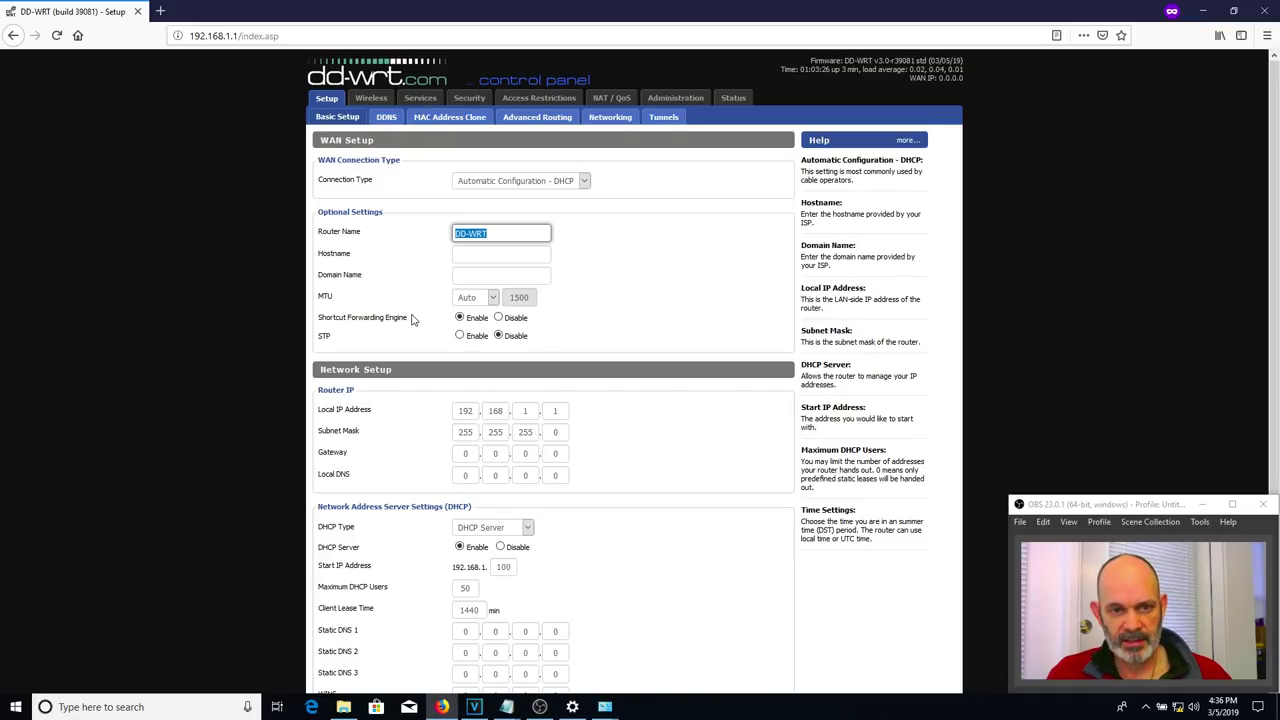
pyautogui.write('My Router')
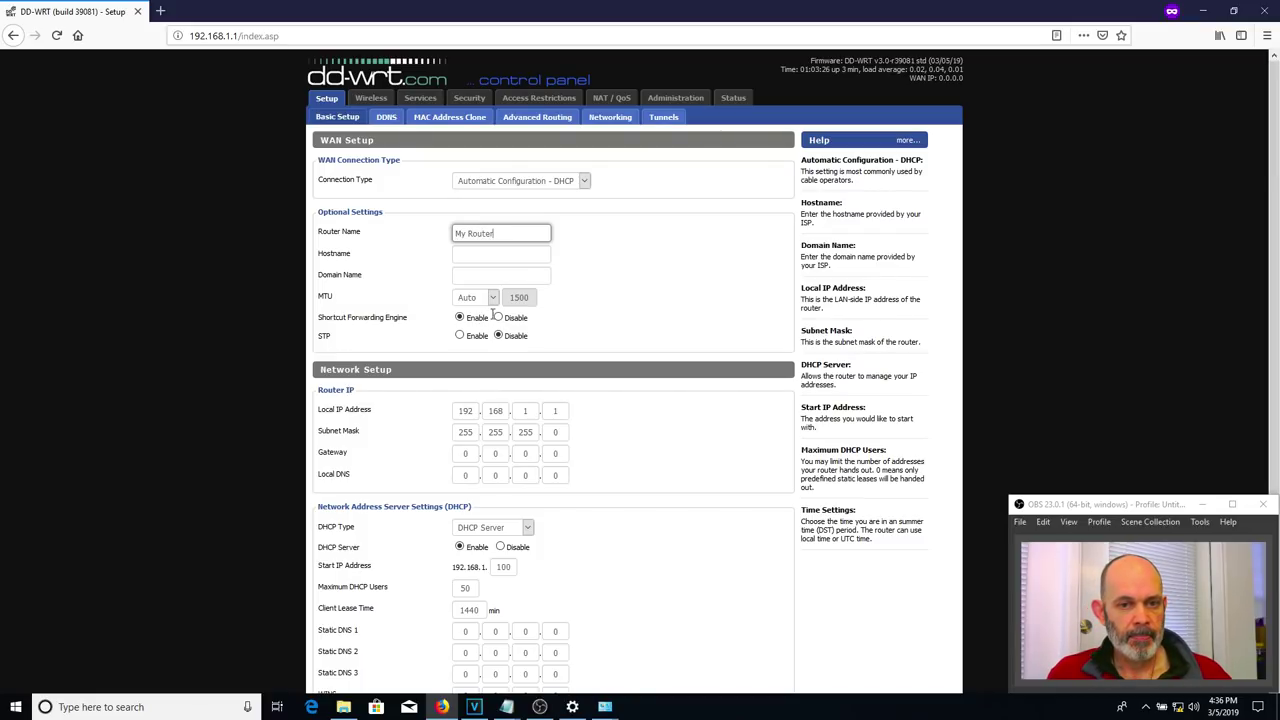
# - Save and apply the Basic Setup settings
pyautogui.scroll(-1, 611, 297)
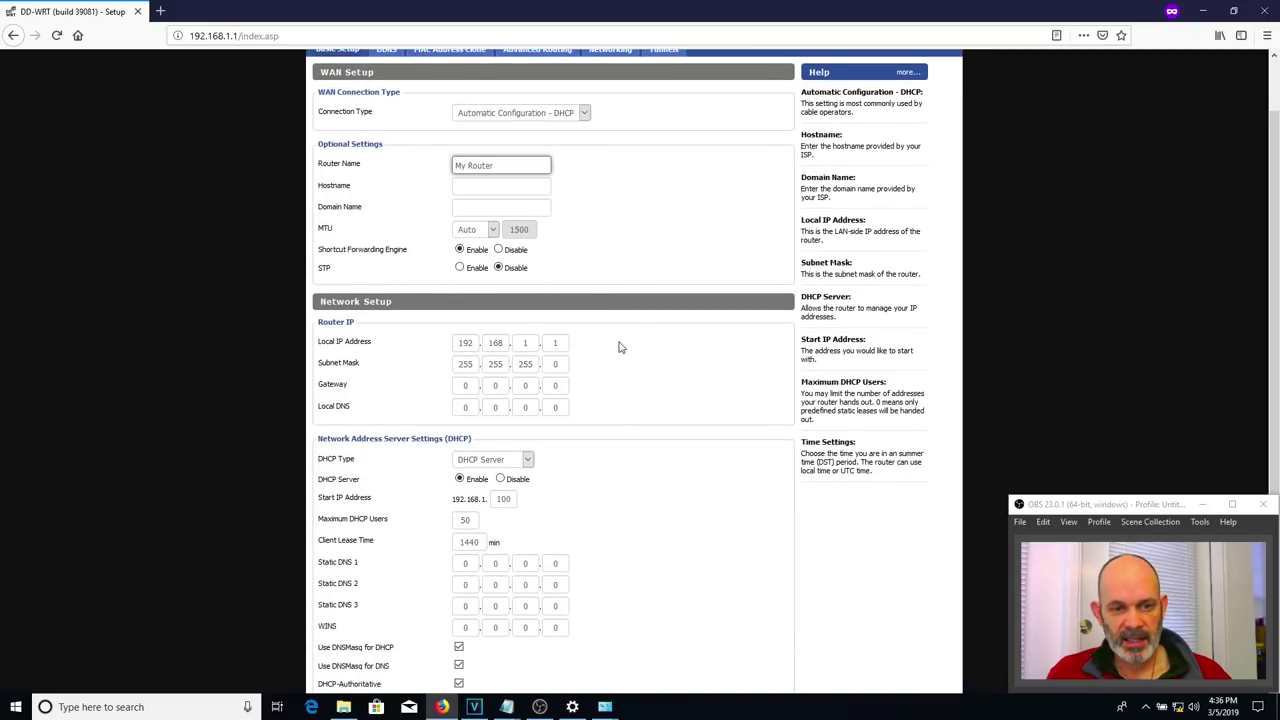
pyautogui.scroll(-2, 620, 346)
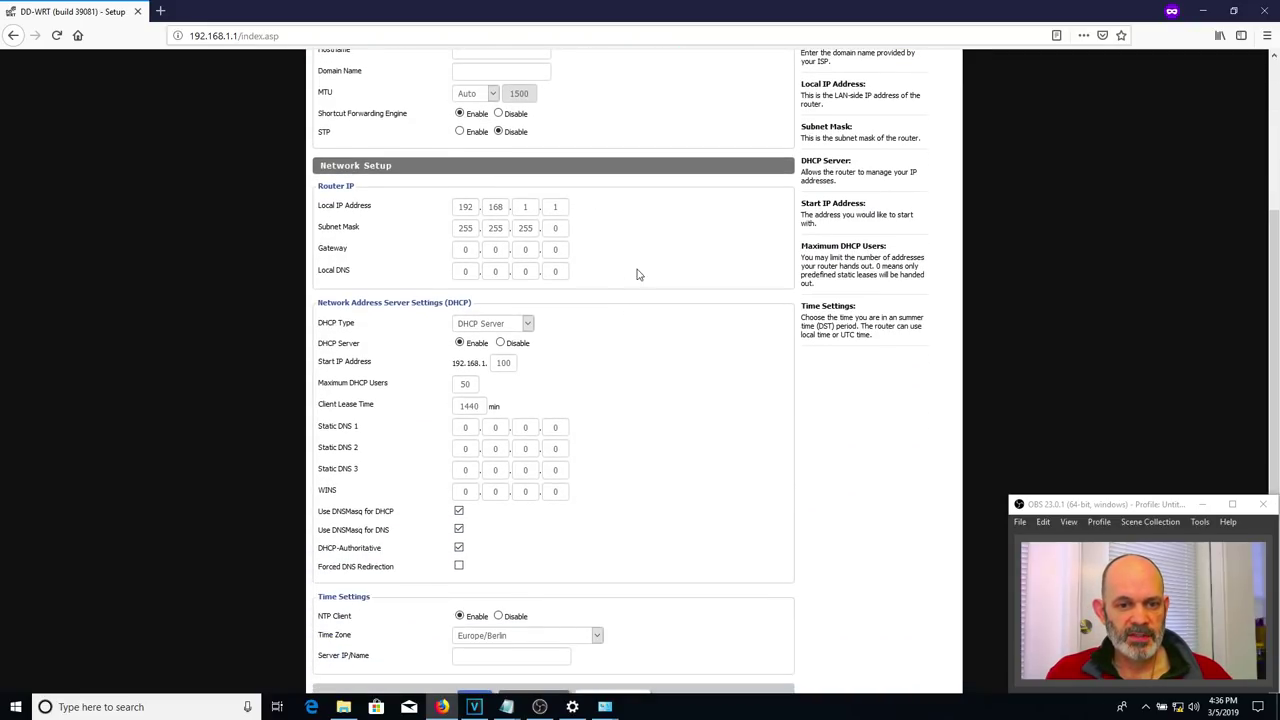
pyautogui.scroll(-1, 405, 341)
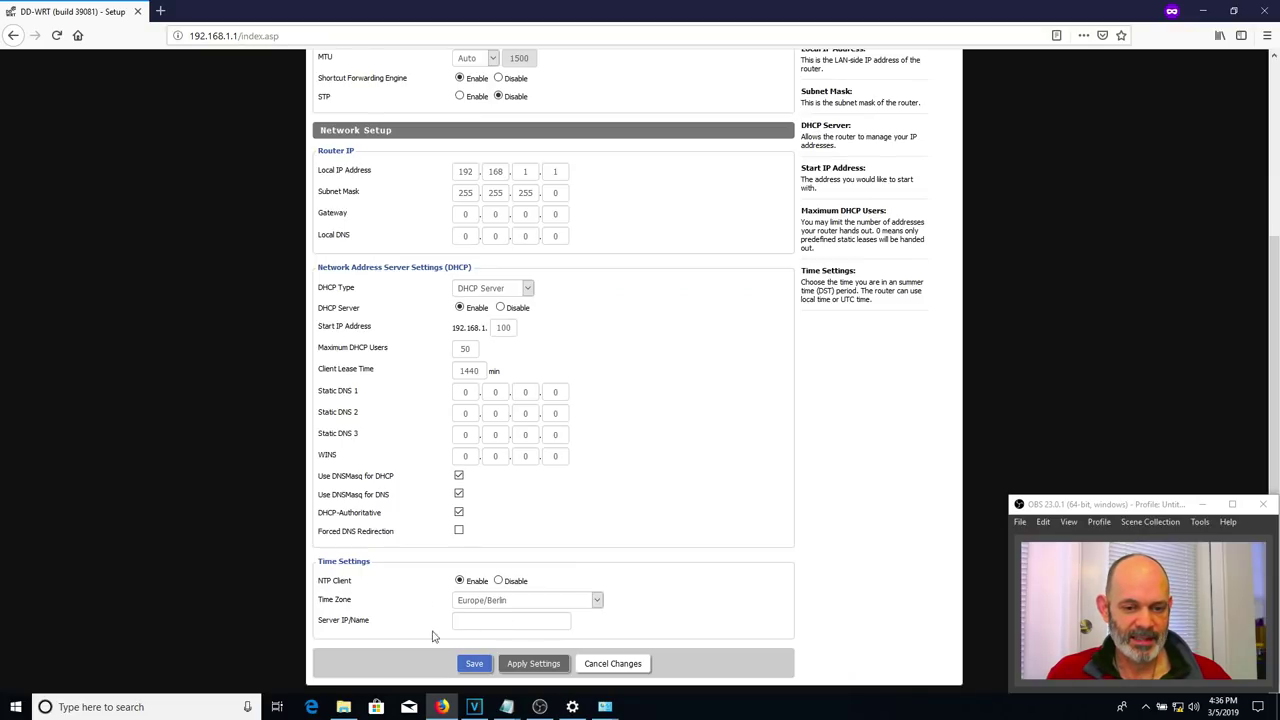
pyautogui.click(475, 664)
pyautogui.scroll(-1, 597, 639)
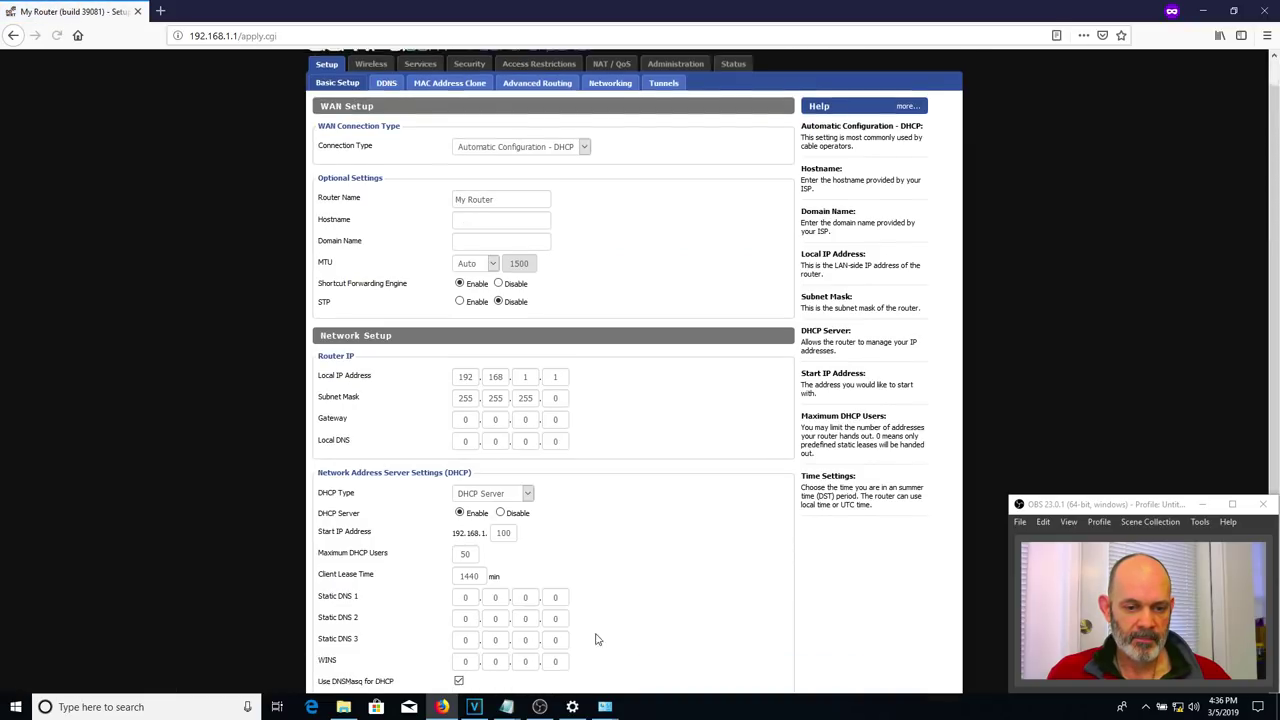
pyautogui.scroll(-3, 597, 639)
pyautogui.click(536, 663)
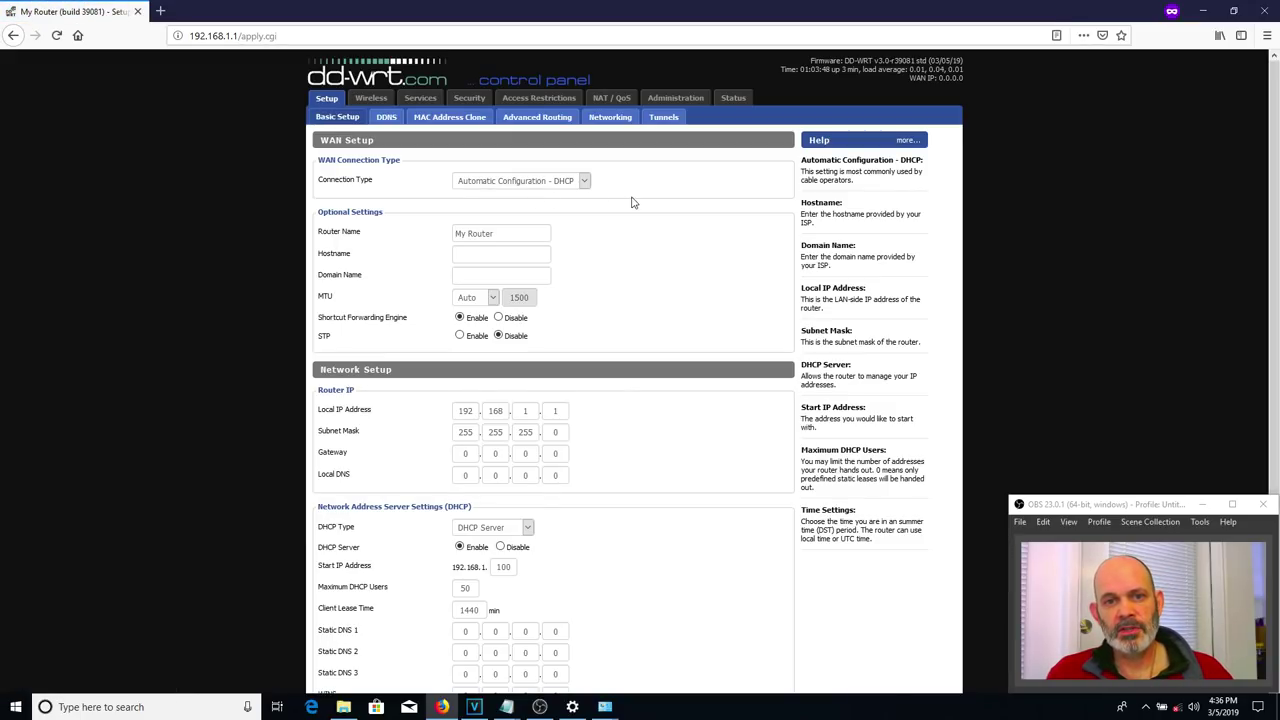
# - Open Wireless Basic Settings, keeping channel width Full (20 MHz) and wireless channel Auto
pyautogui.click(372, 99)
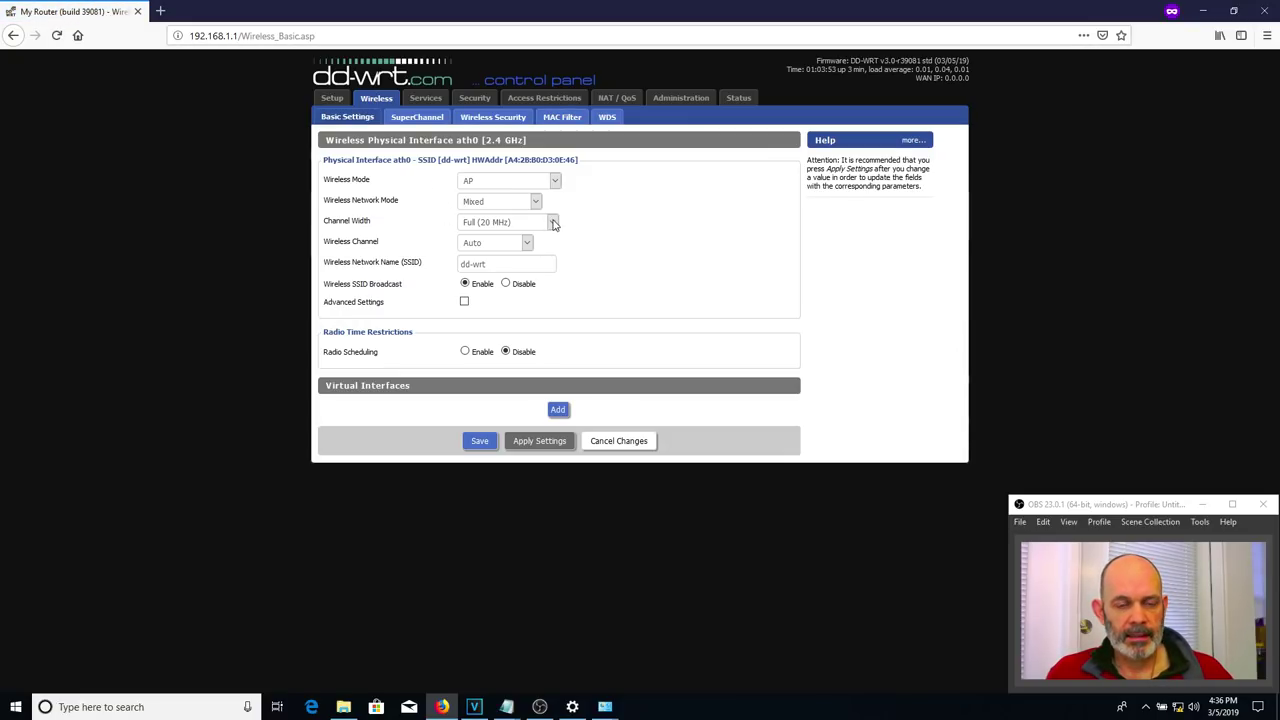
pyautogui.click(553, 223)
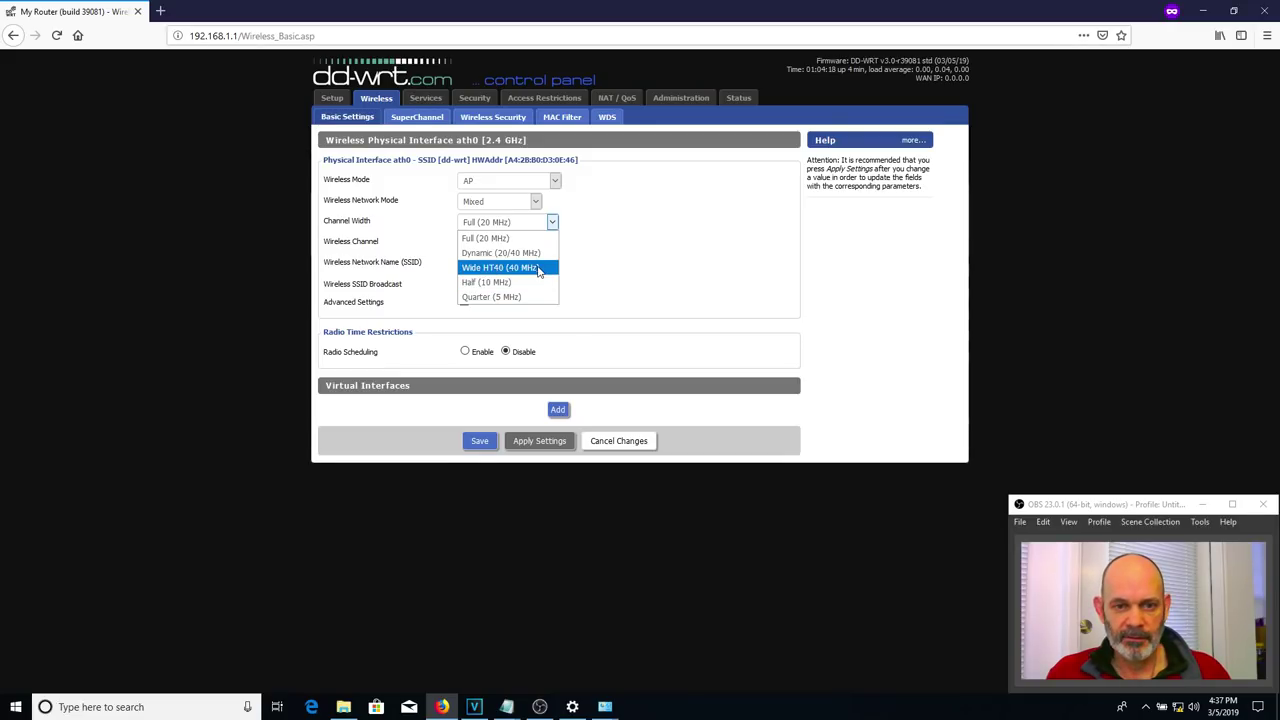
pyautogui.click(643, 252)
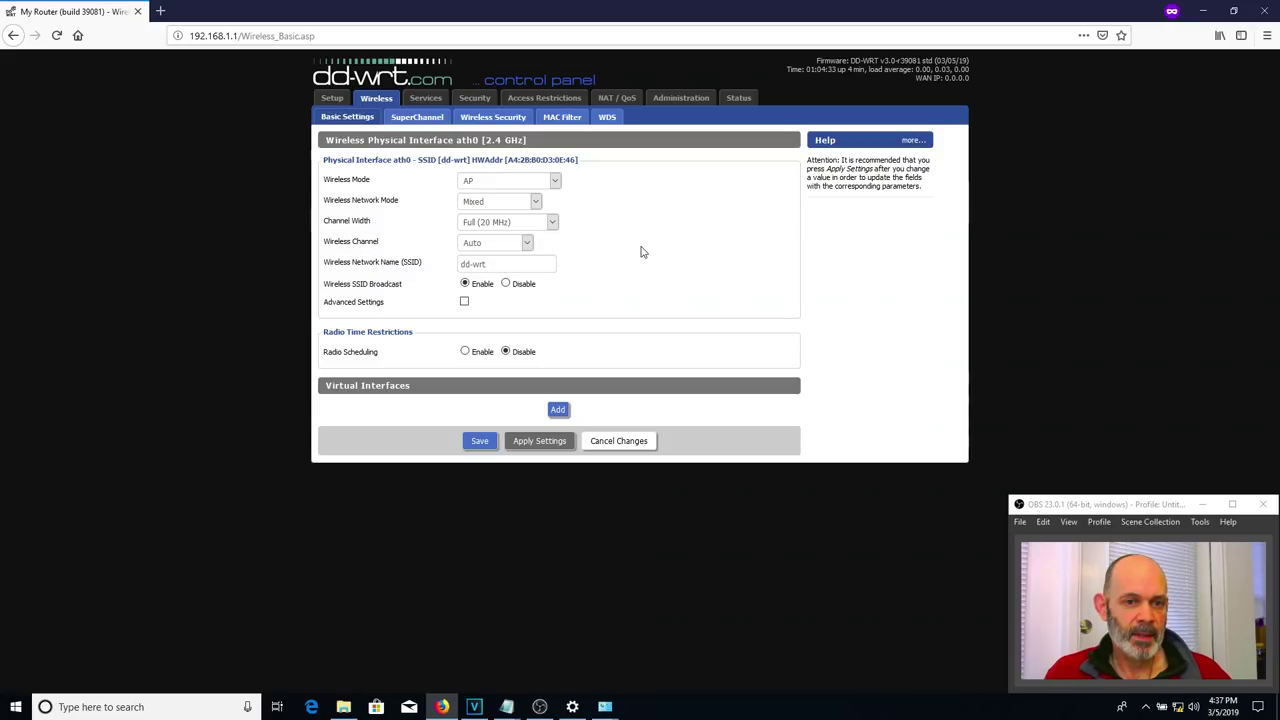
pyautogui.click(525, 243)
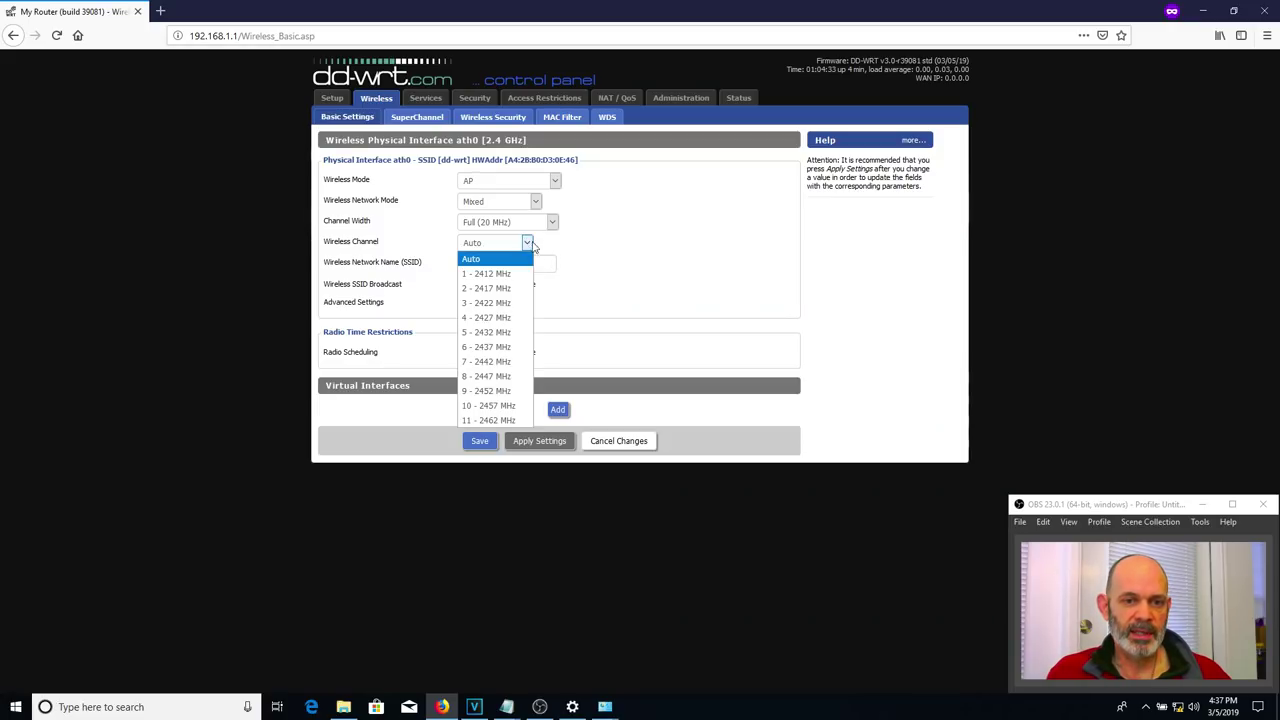
pyautogui.click(587, 251)
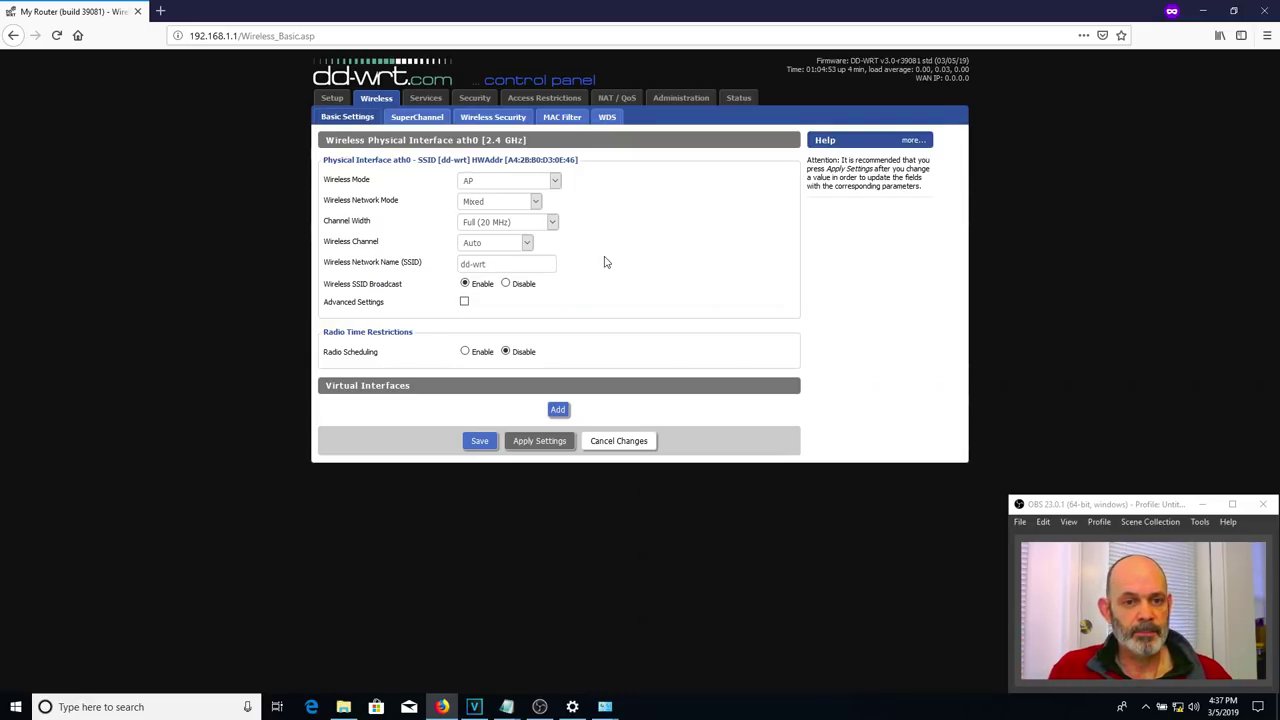
# - Change the SSID from dd-wrt to Primary Router, then save and apply
pyautogui.doubleClick(514, 263)
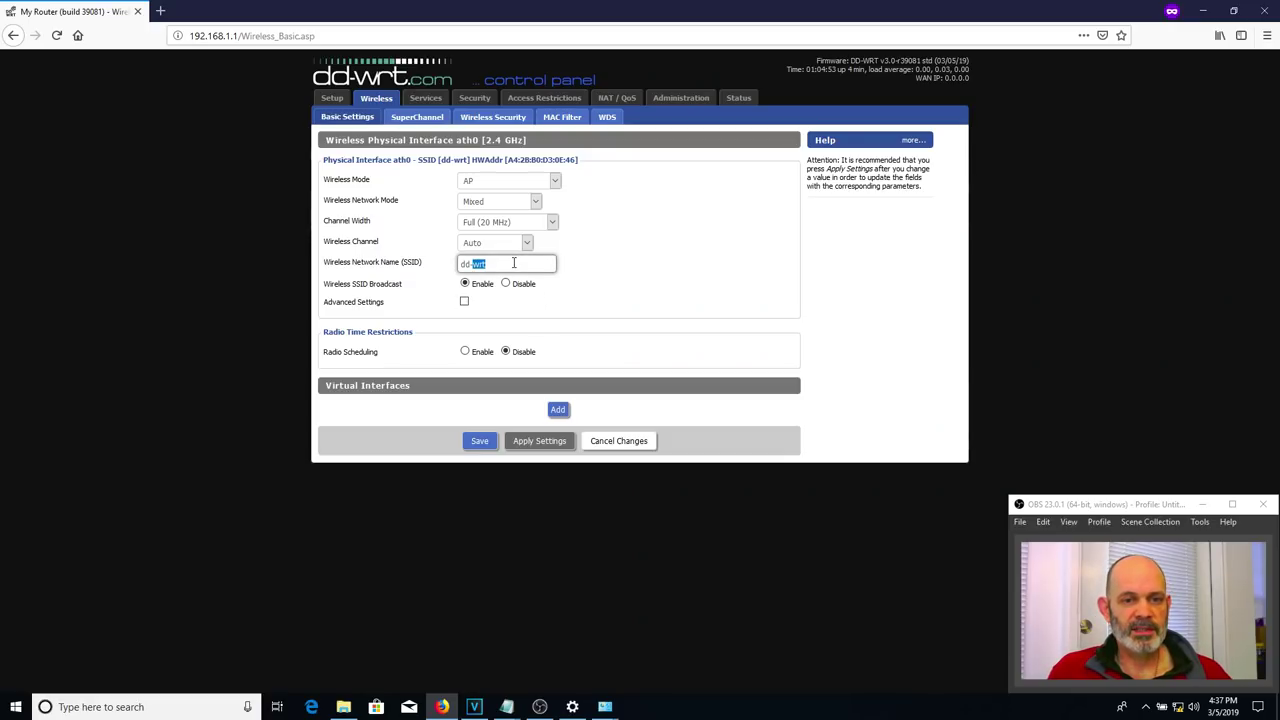
pyautogui.tripleClick(514, 263)
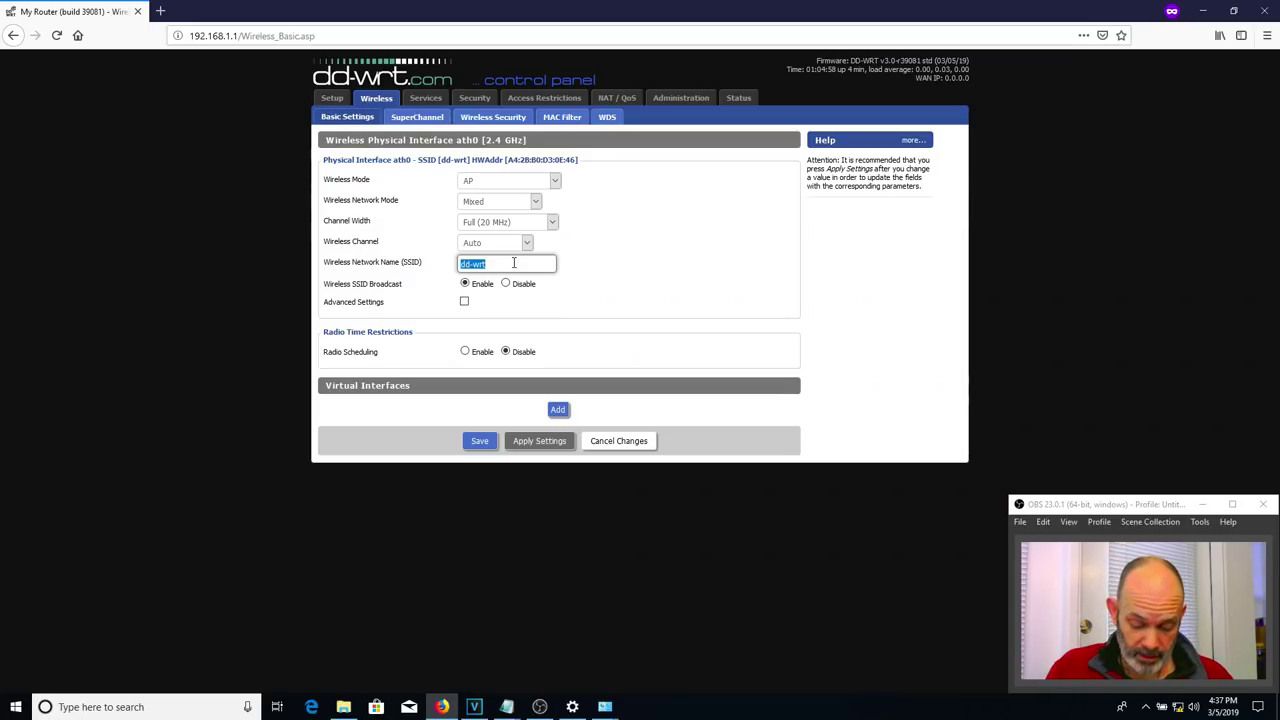
pyautogui.write('Primary Router')
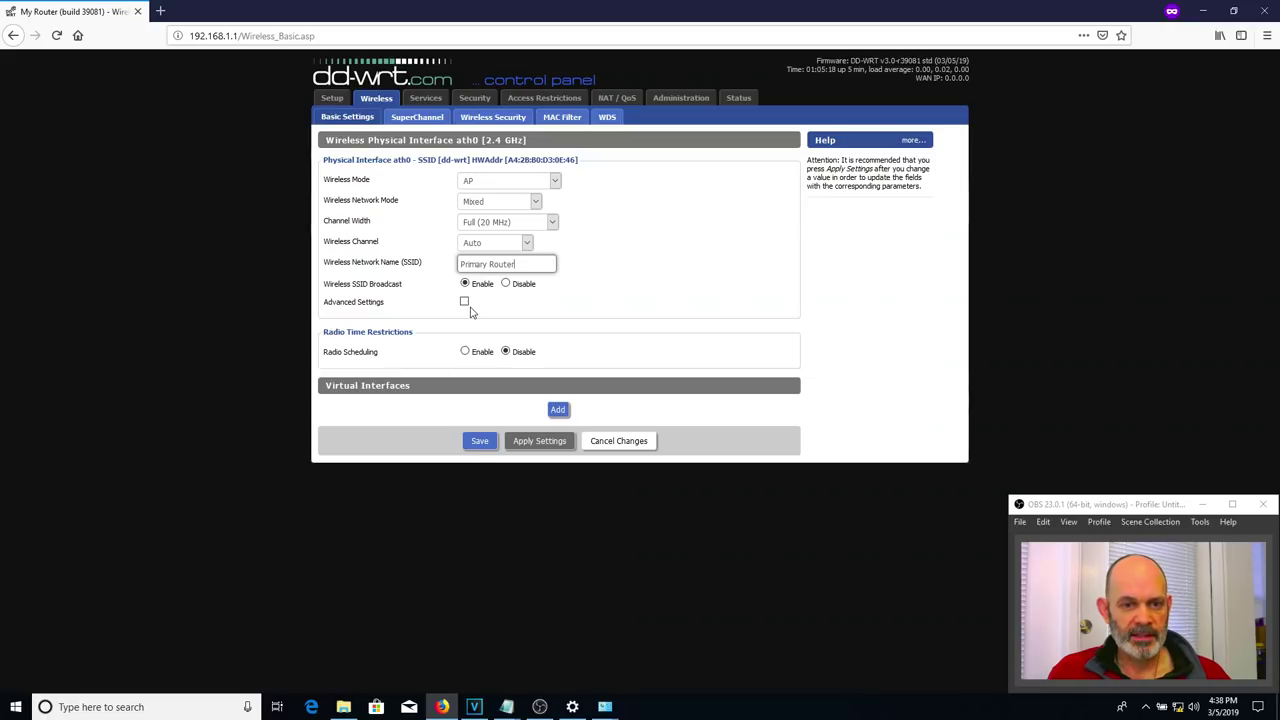
pyautogui.click(466, 308)
pyautogui.scroll(-3, 640, 365)
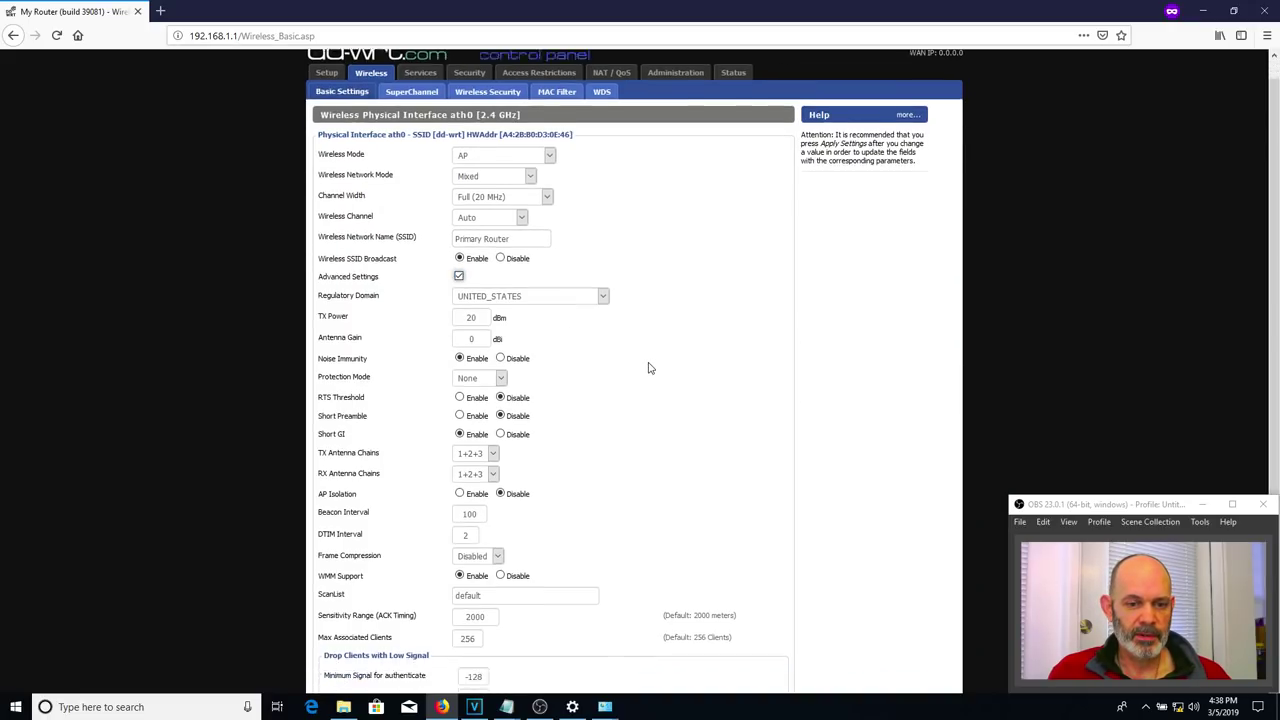
pyautogui.scroll(3, 648, 368)
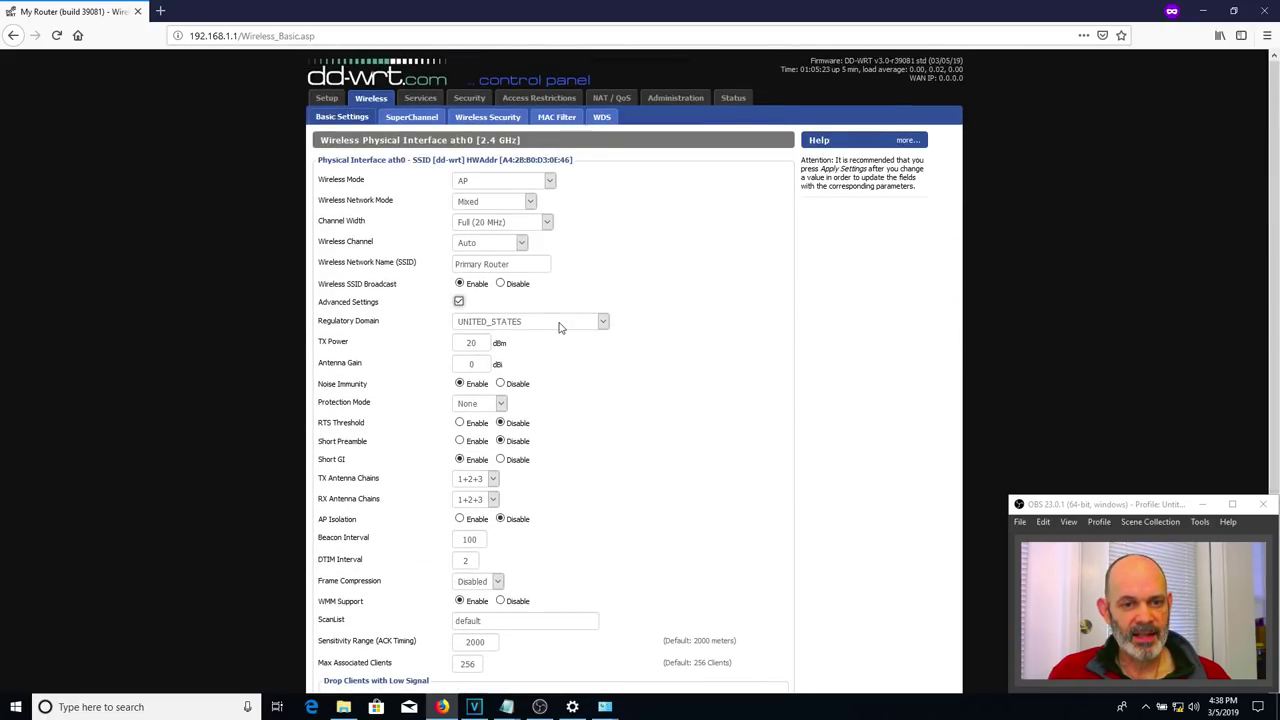
pyautogui.click(458, 303)
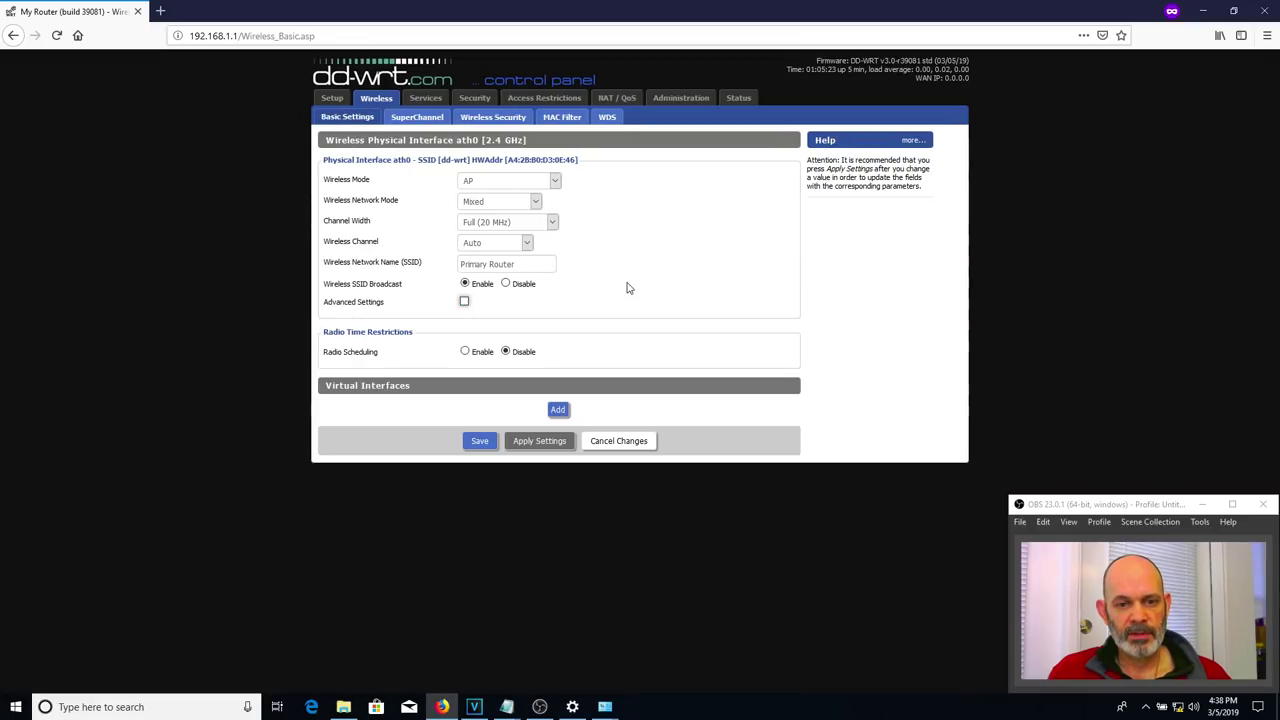
pyautogui.click(480, 441)
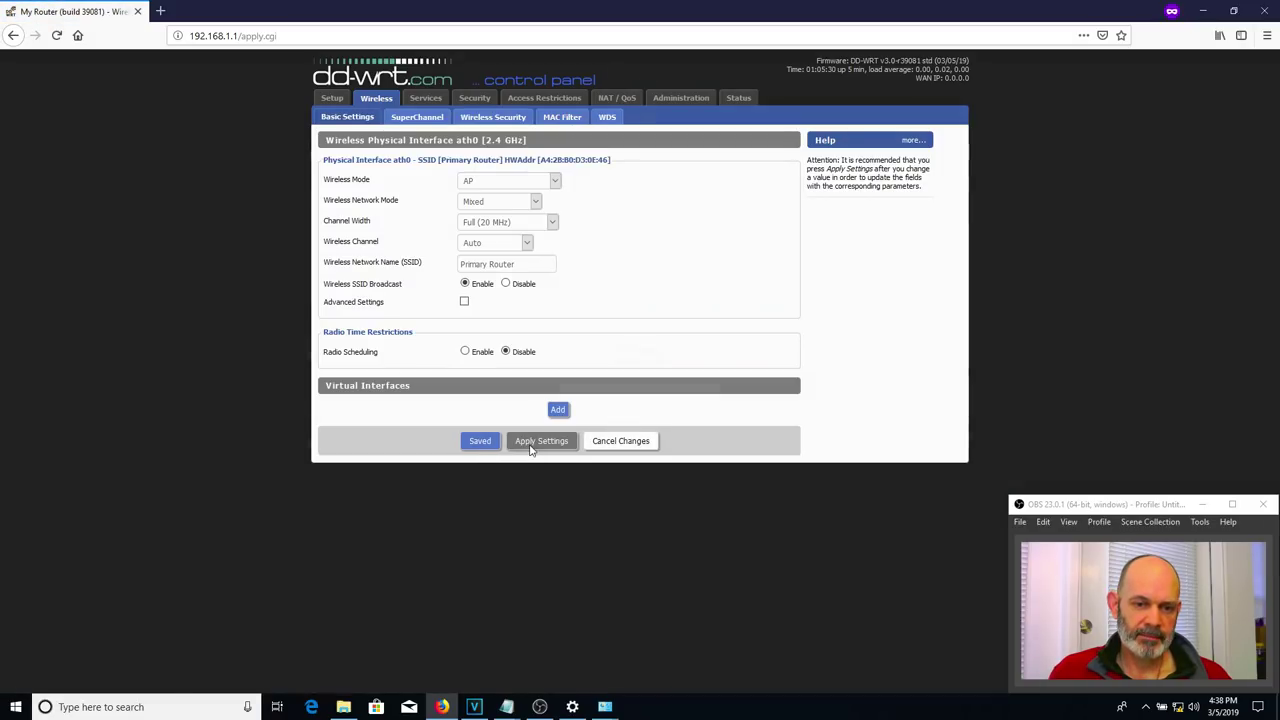
pyautogui.click(541, 441)
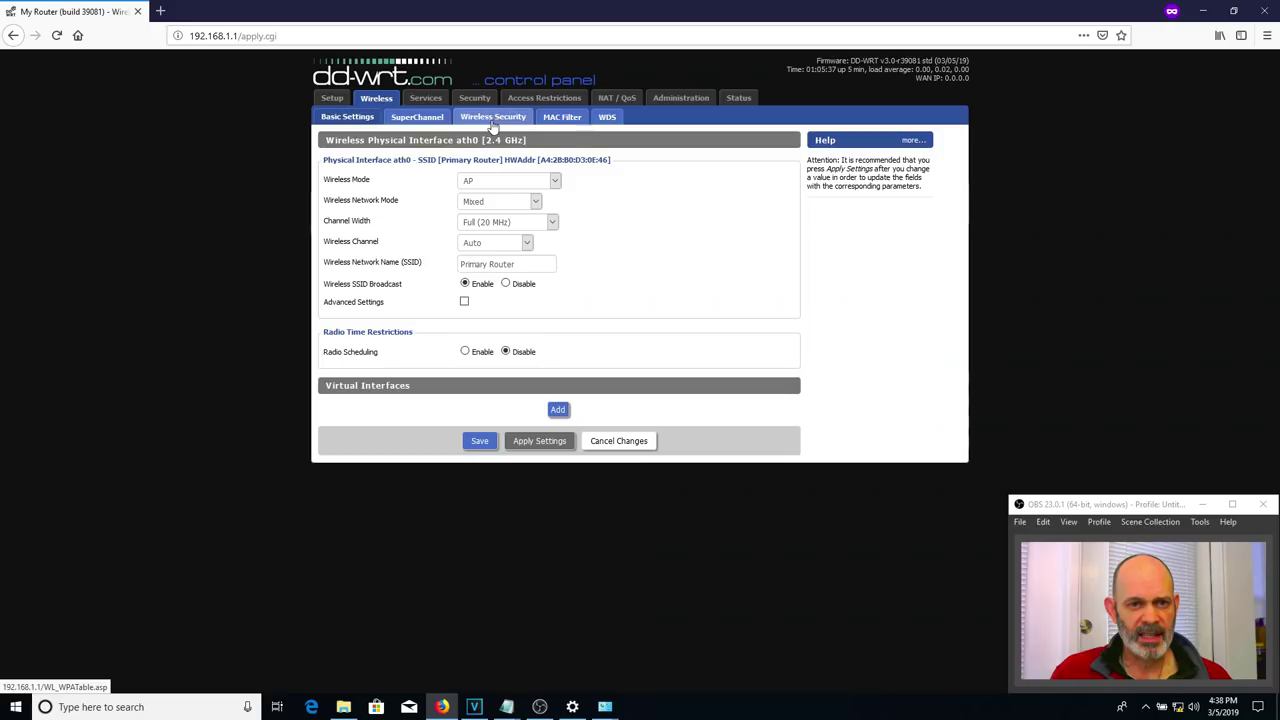
# - Set Wireless Security to WPA2 Personal with CCMP-128 (AES) encryption and save
pyautogui.click(491, 122)
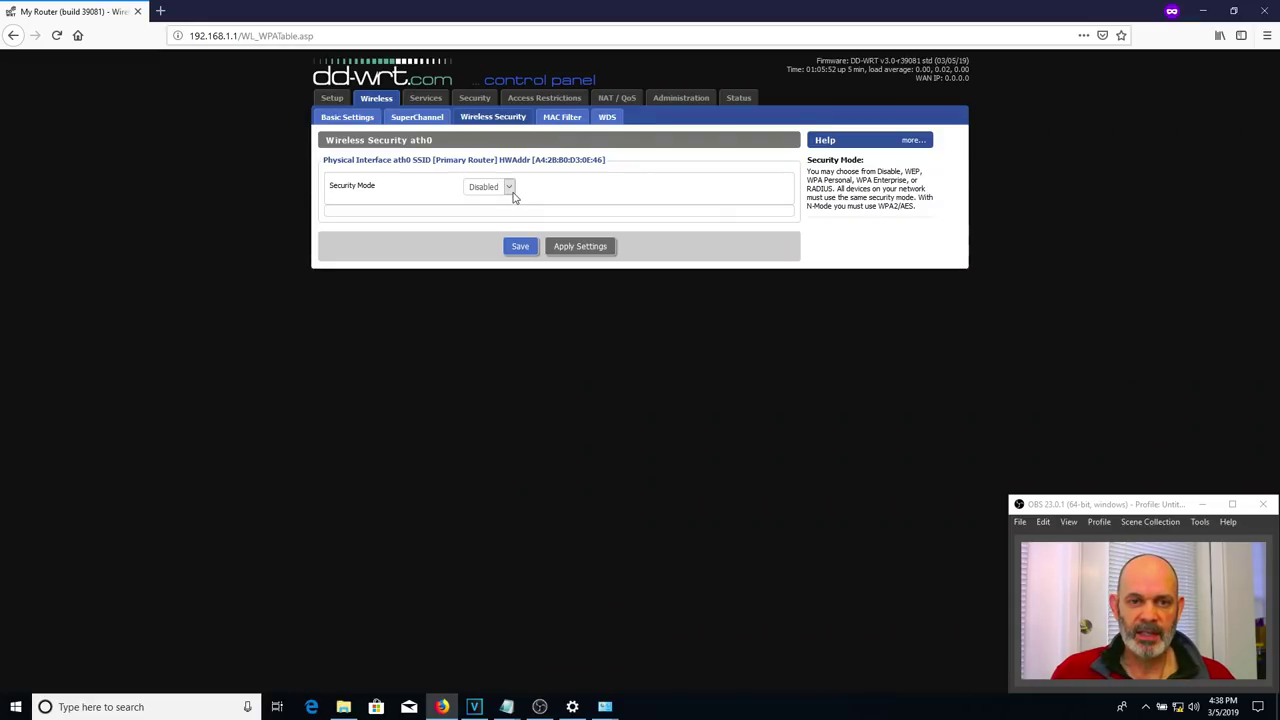
pyautogui.click(509, 190)
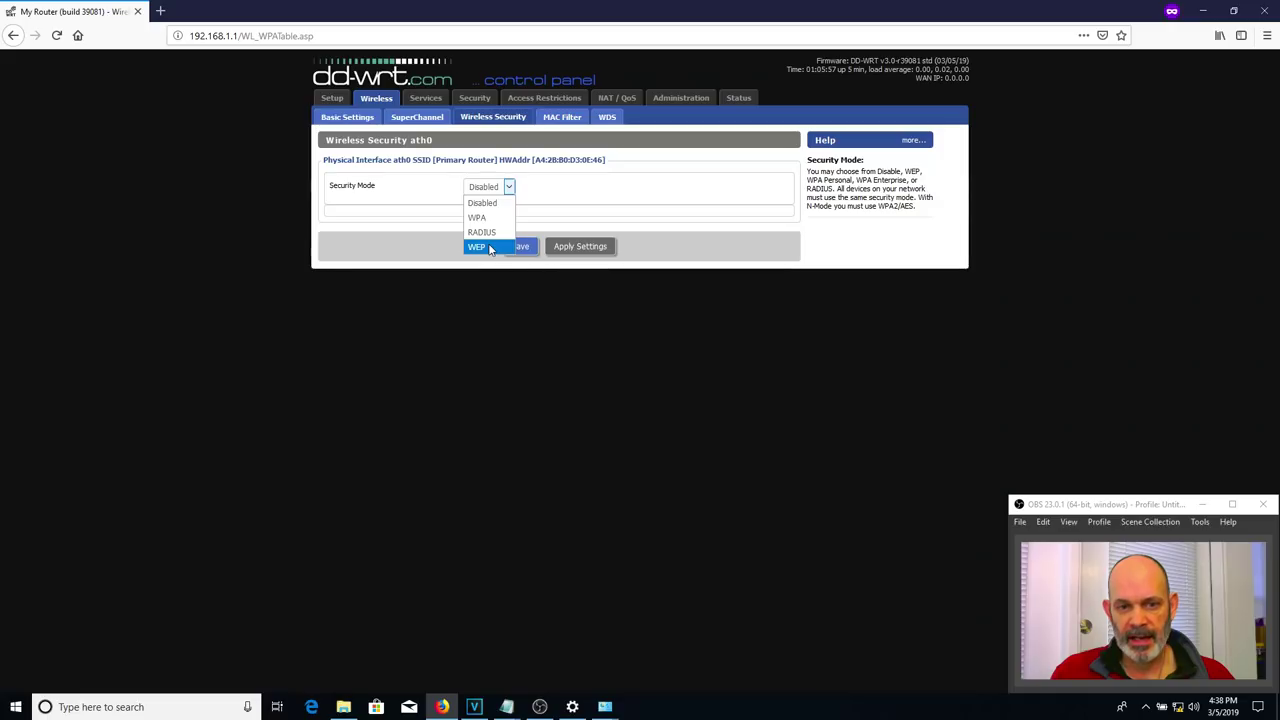
pyautogui.click(489, 218)
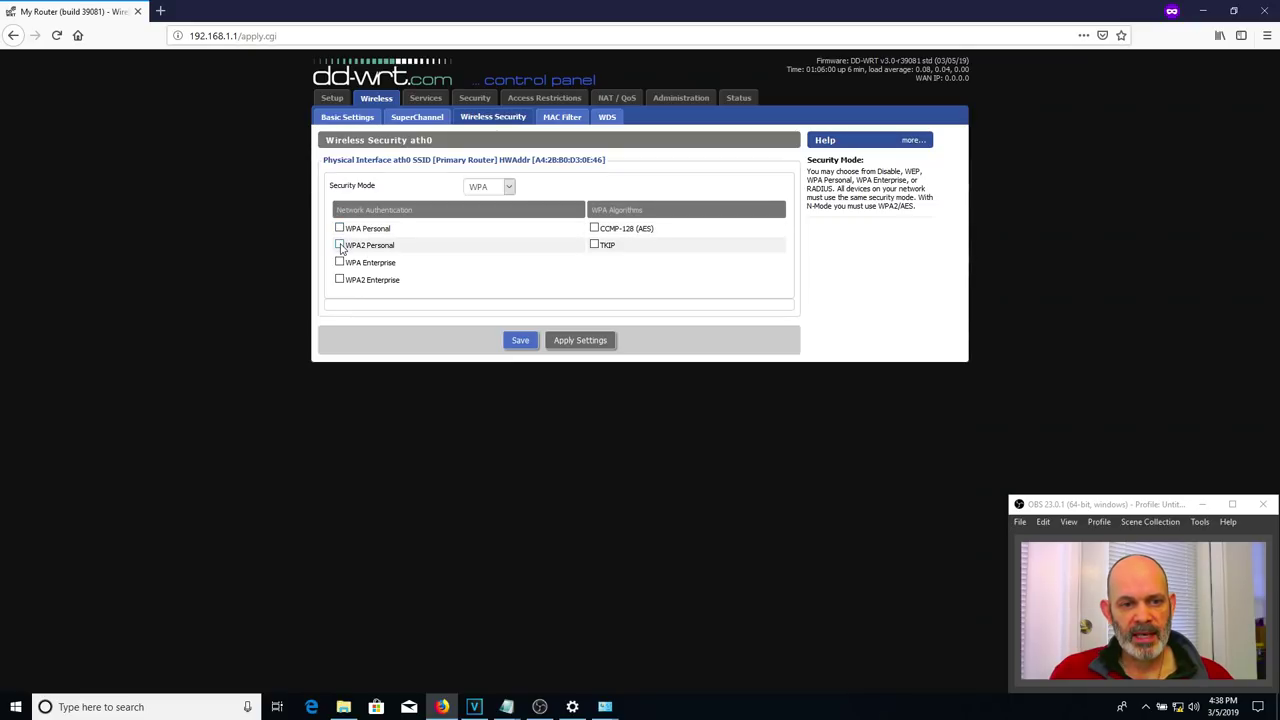
pyautogui.click(340, 246)
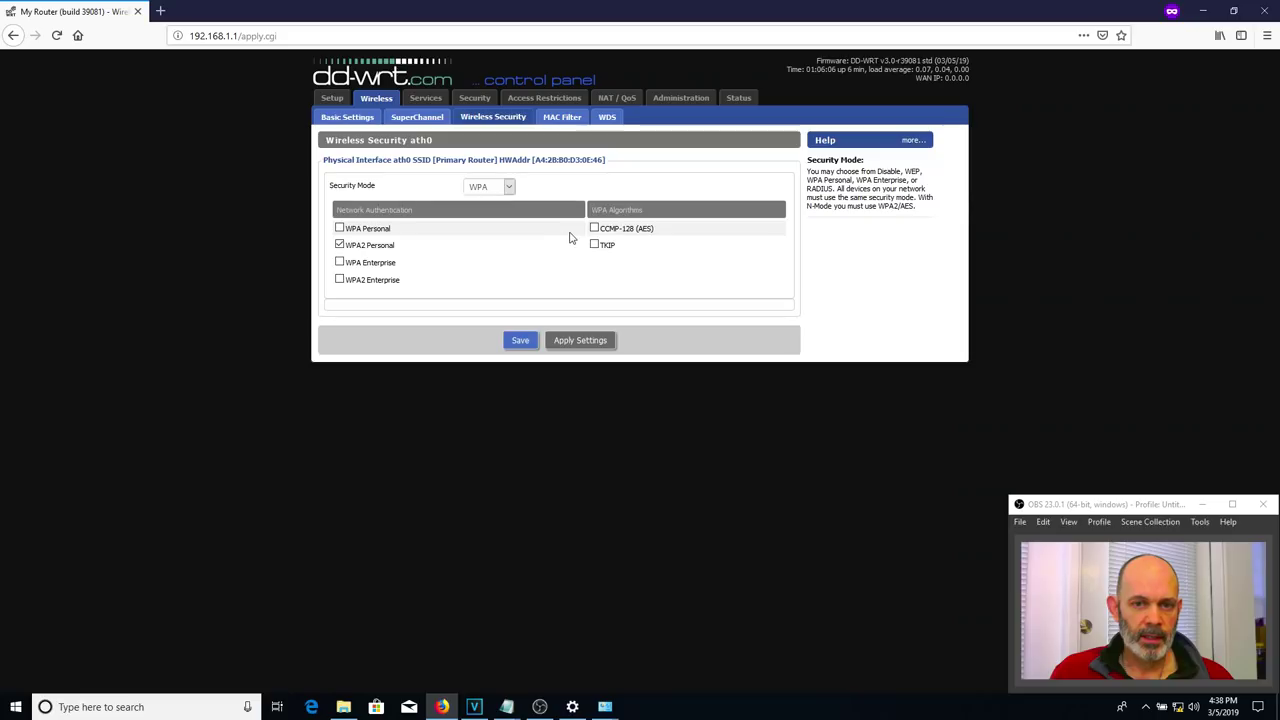
pyautogui.click(594, 229)
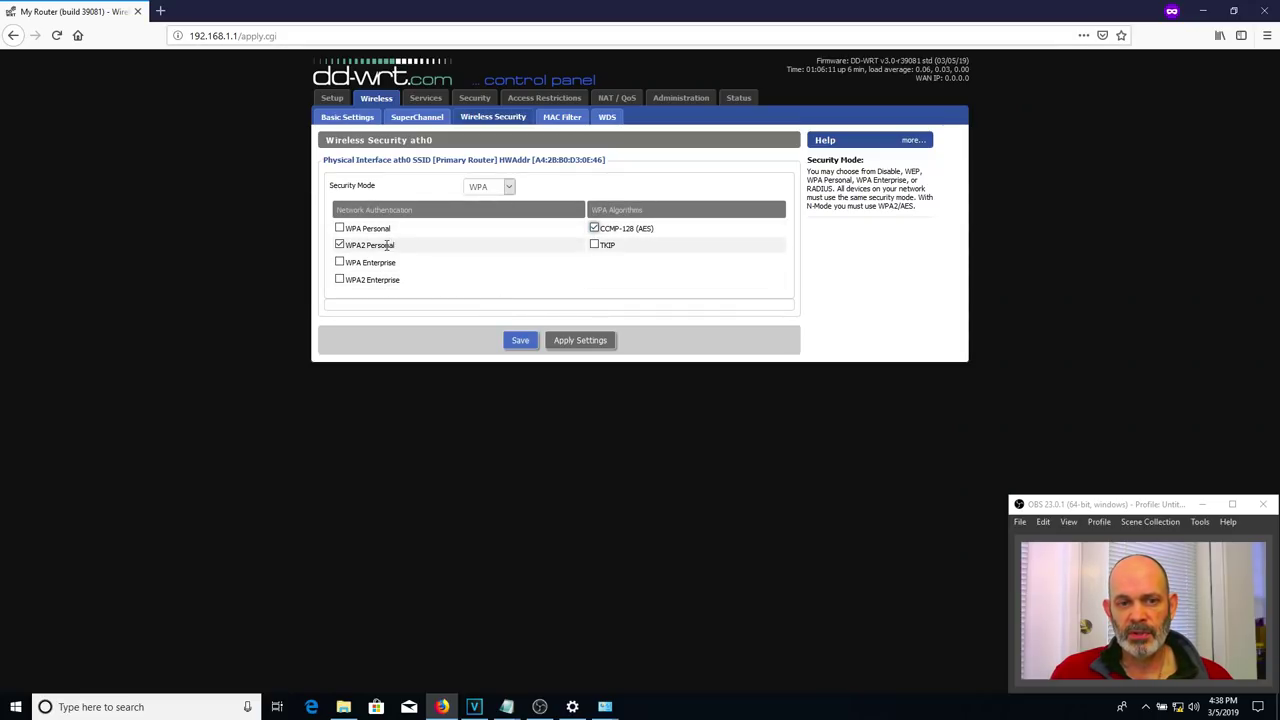
pyautogui.click(522, 341)
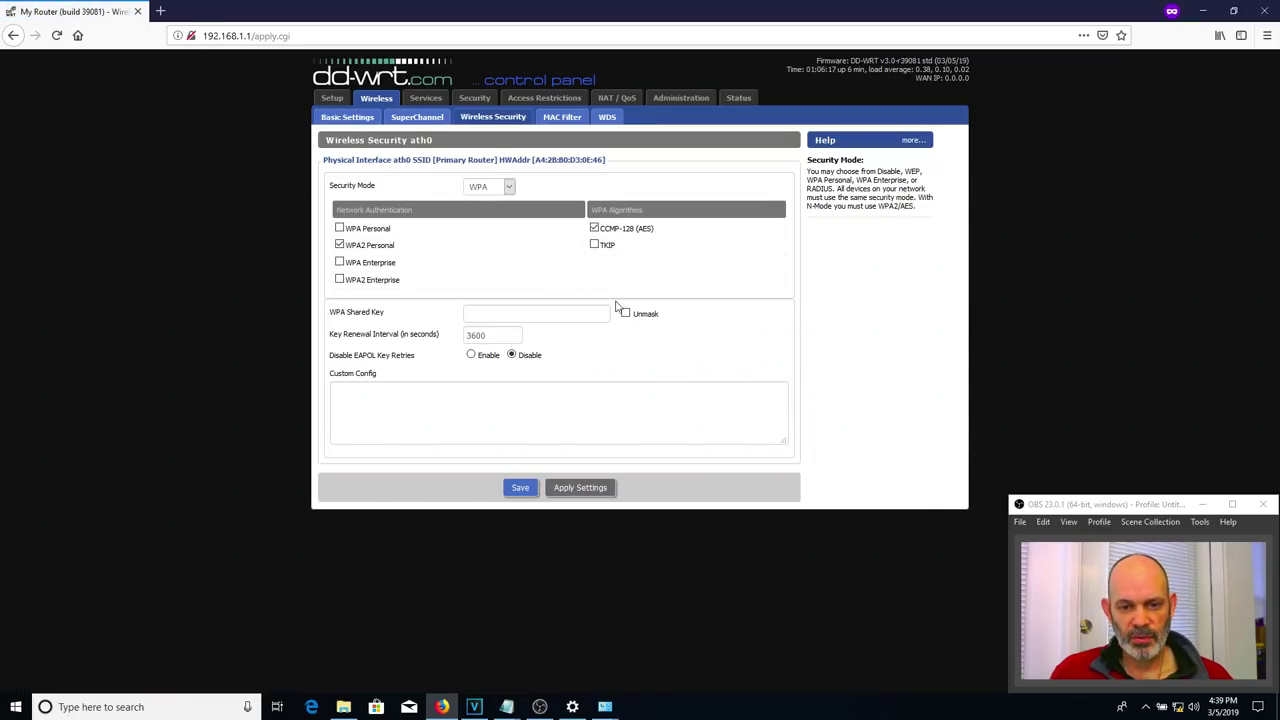
# - Enter the WPA shared key, then save and apply the security settings
pyautogui.click(562, 314)
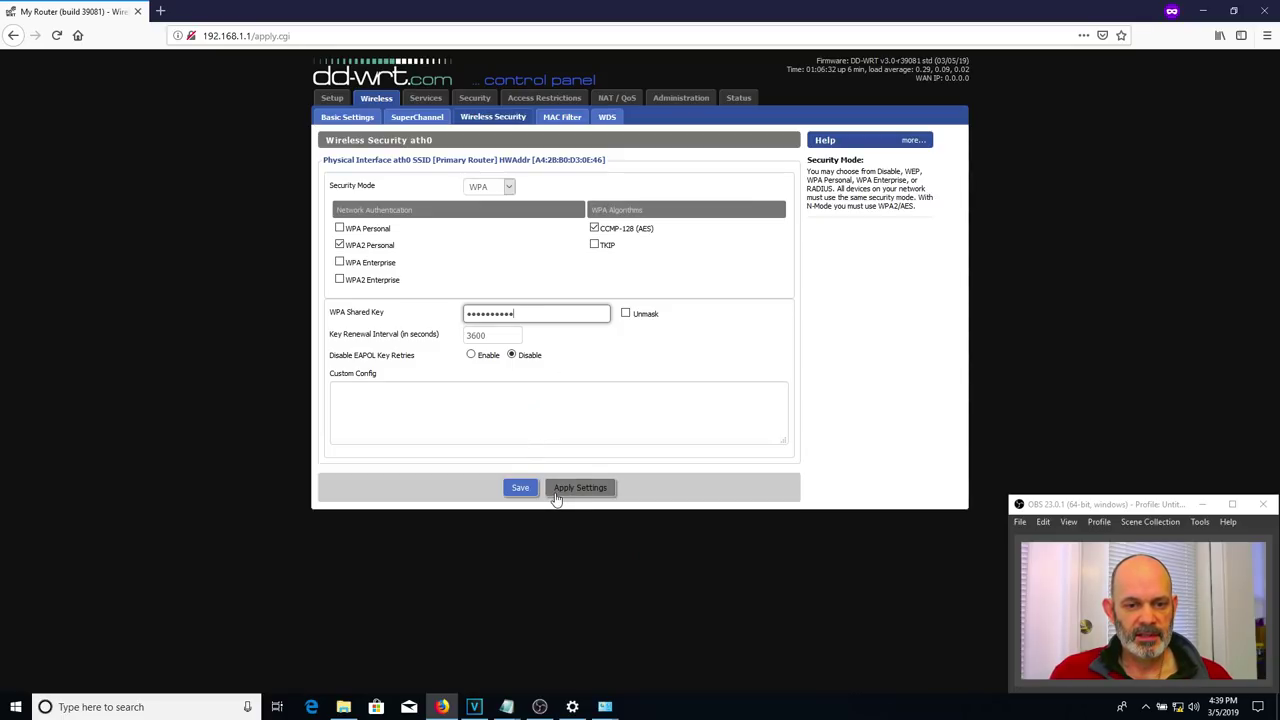
pyautogui.click(520, 489)
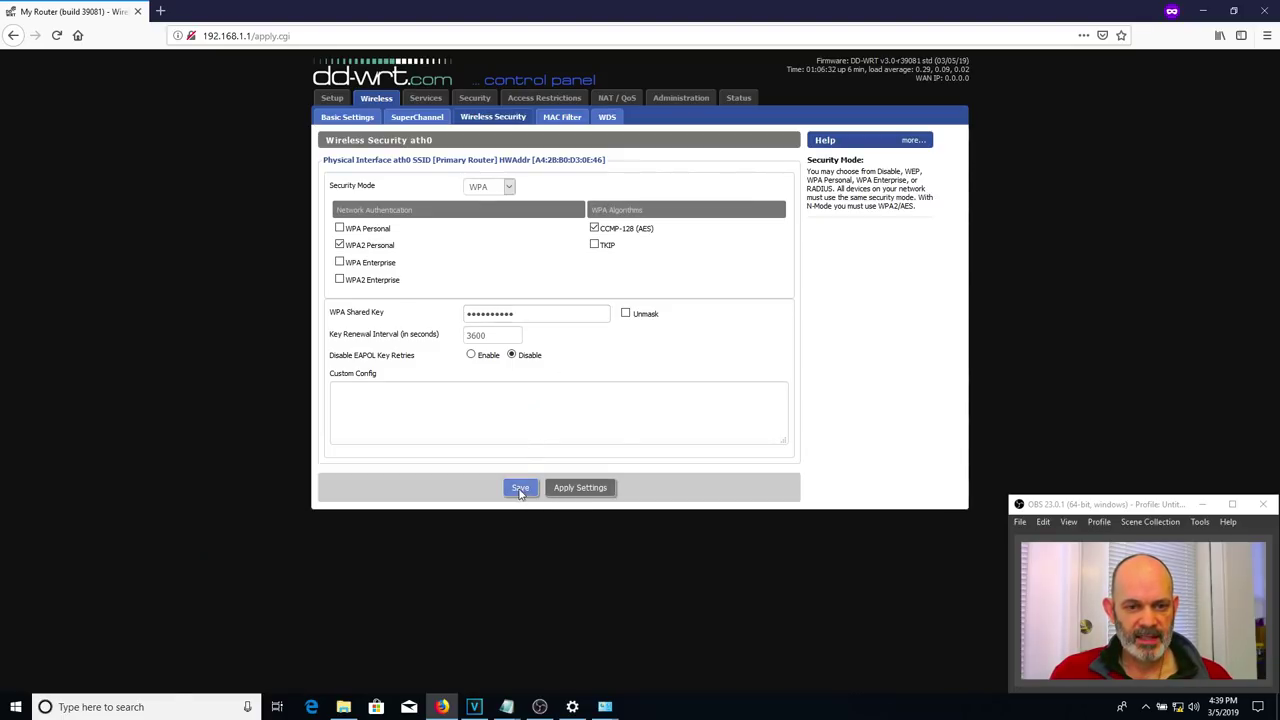
pyautogui.click(576, 488)
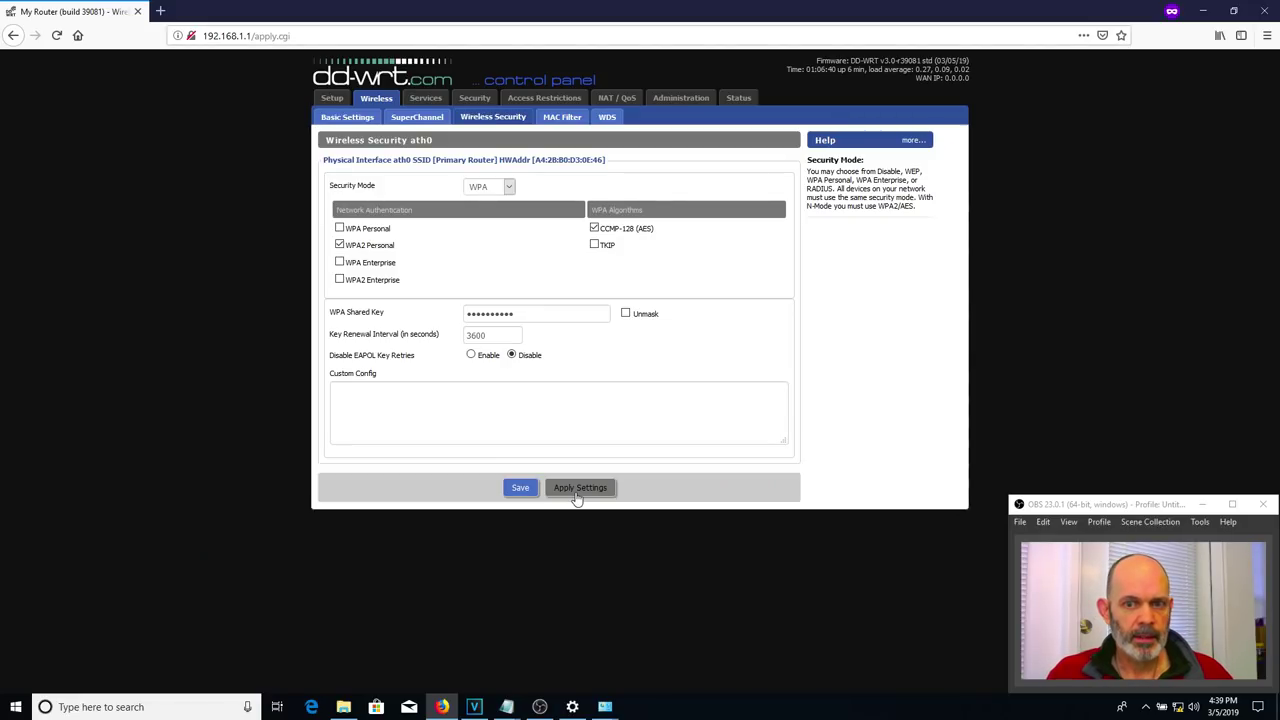
# - Turn Wi-Fi on and connect to Primary Router, entering the network security key
pyautogui.click(1178, 707)
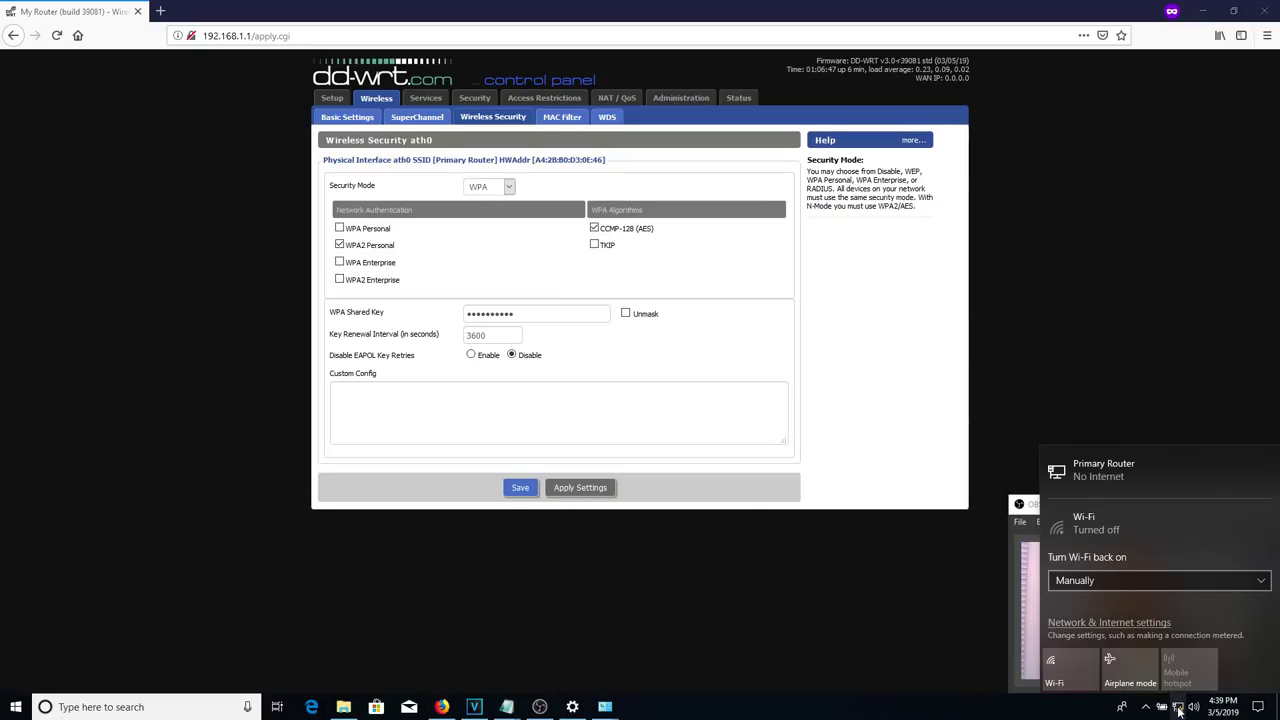
pyautogui.click(1068, 682)
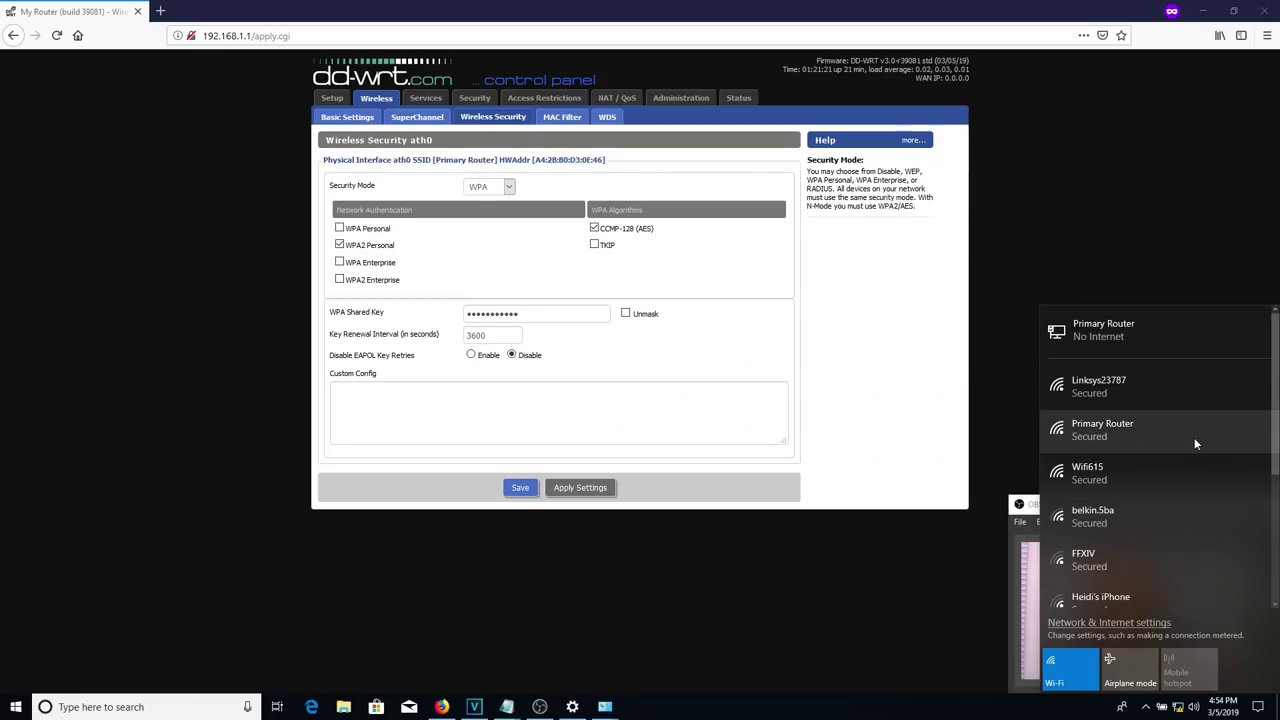
pyautogui.click(1114, 437)
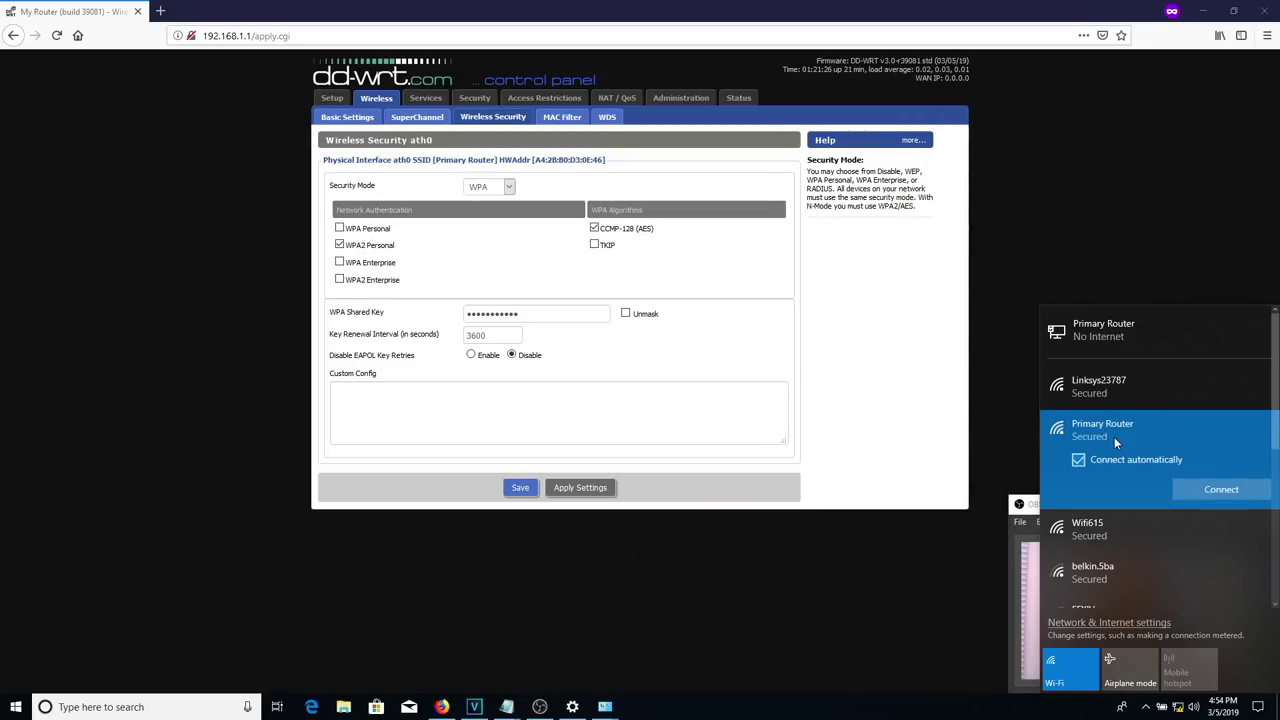
pyautogui.click(1200, 489)
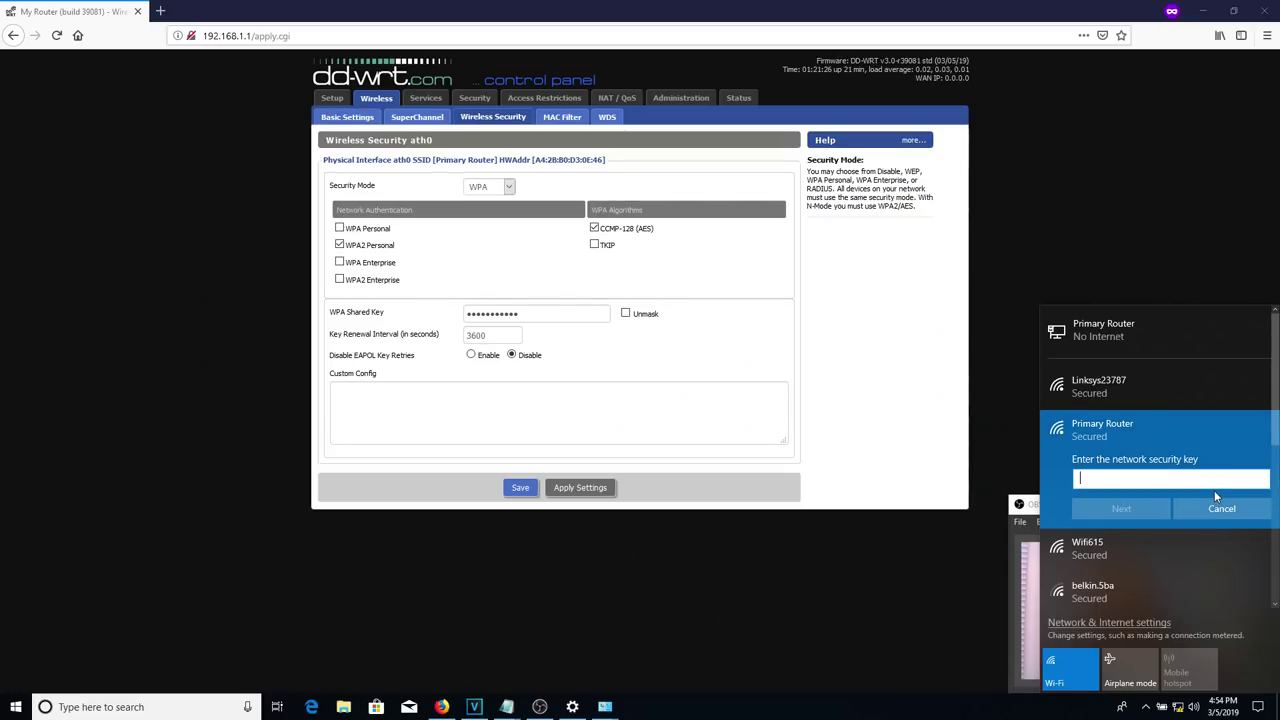
pyautogui.write('passwo')
pyautogui.write('••••')
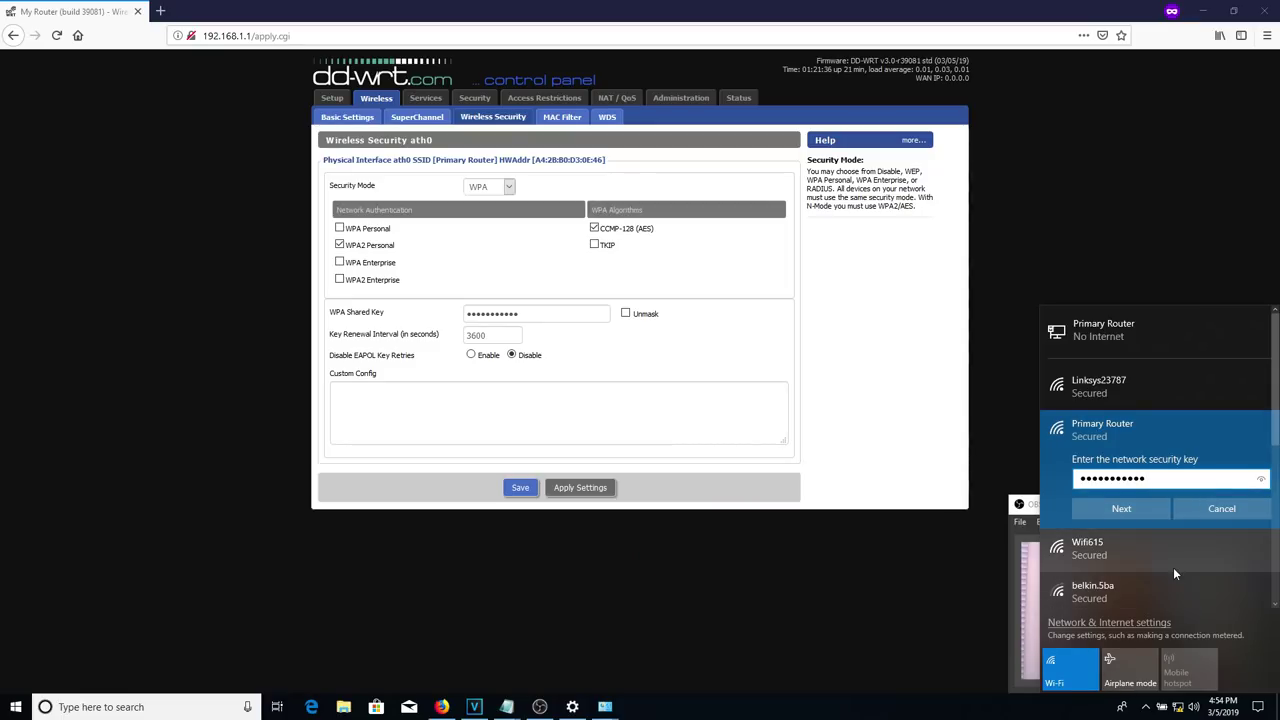
pyautogui.click(1122, 508)
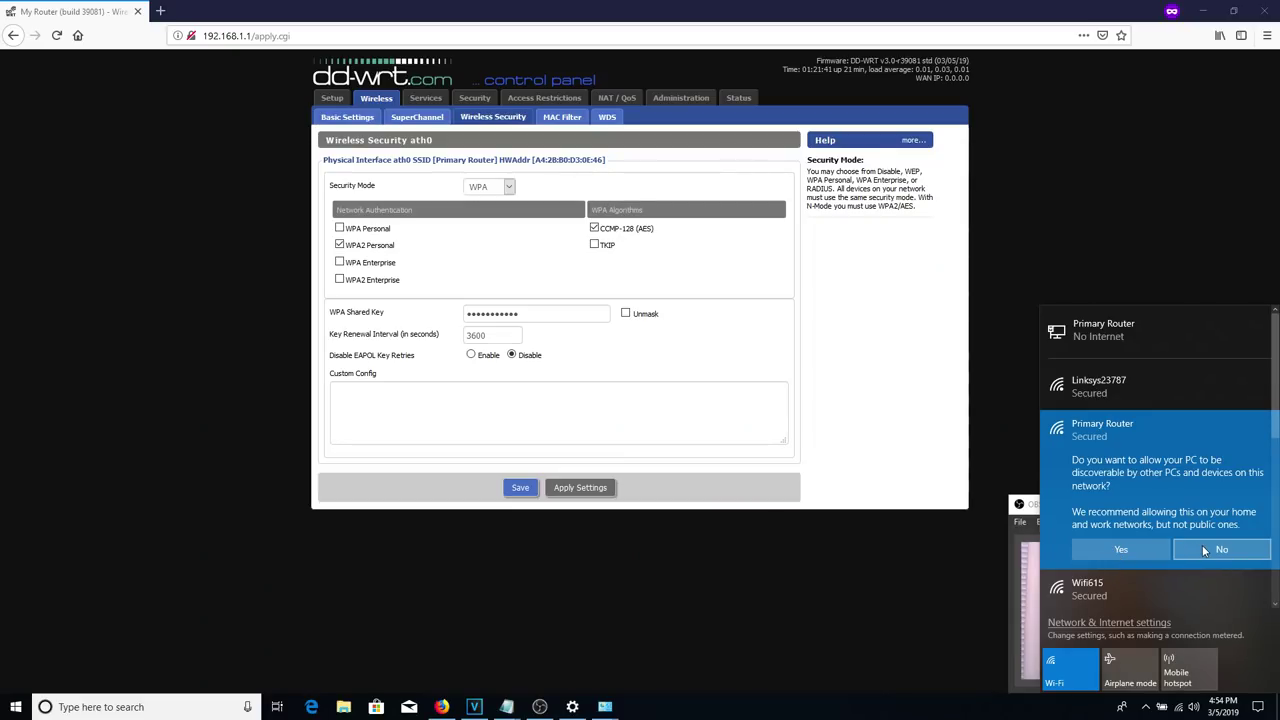
# - Allow the PC to be discoverable and confirm the Primary Router connection
pyautogui.click(1144, 552)
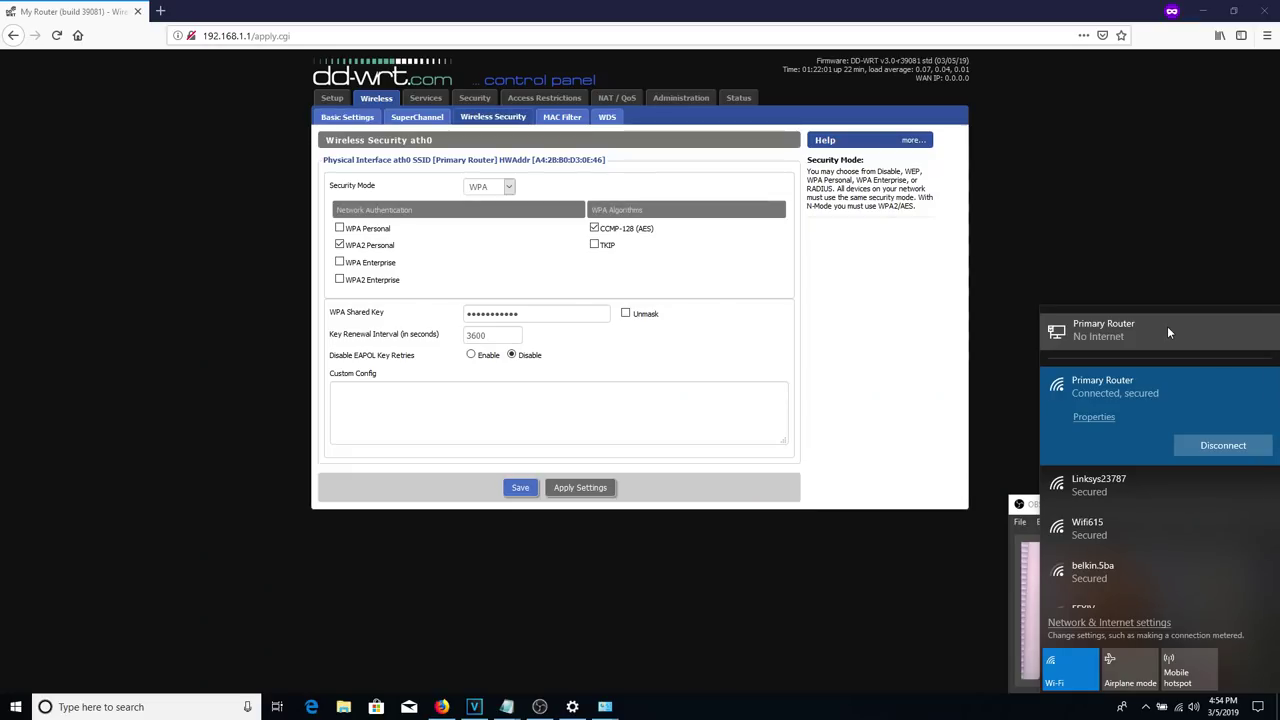
pyautogui.click(668, 601)
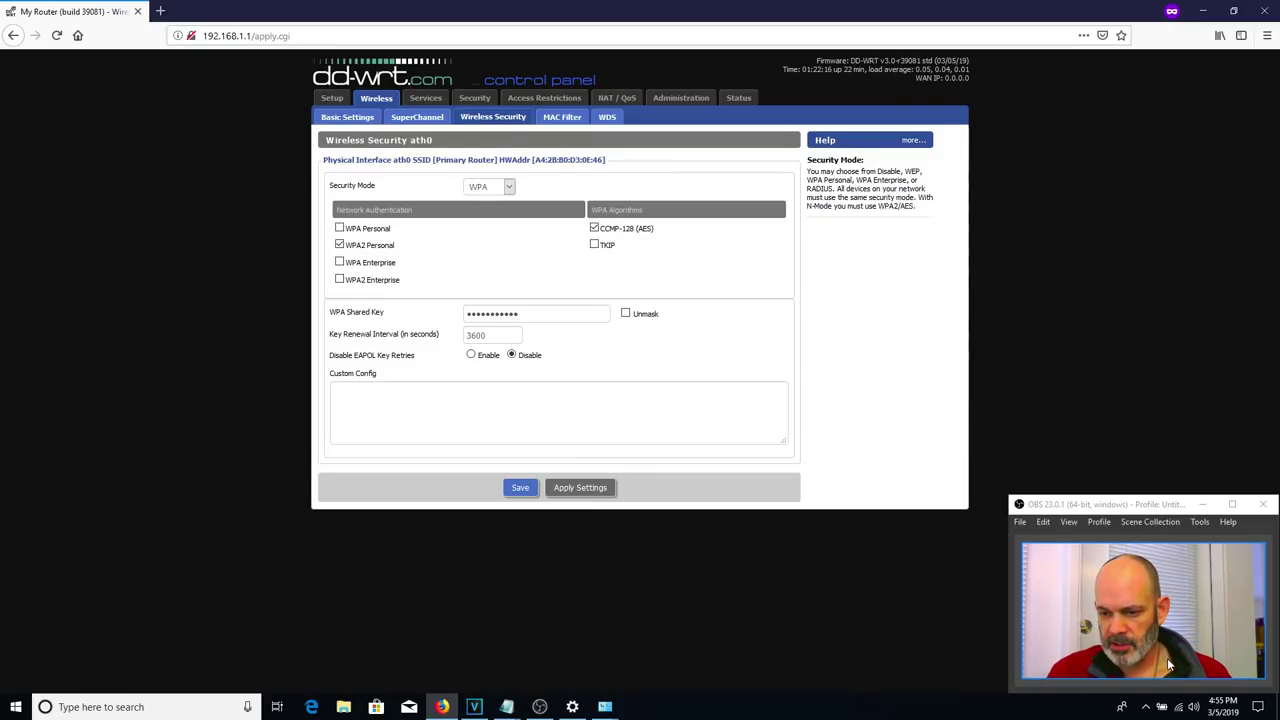
pyautogui.click(1180, 708)
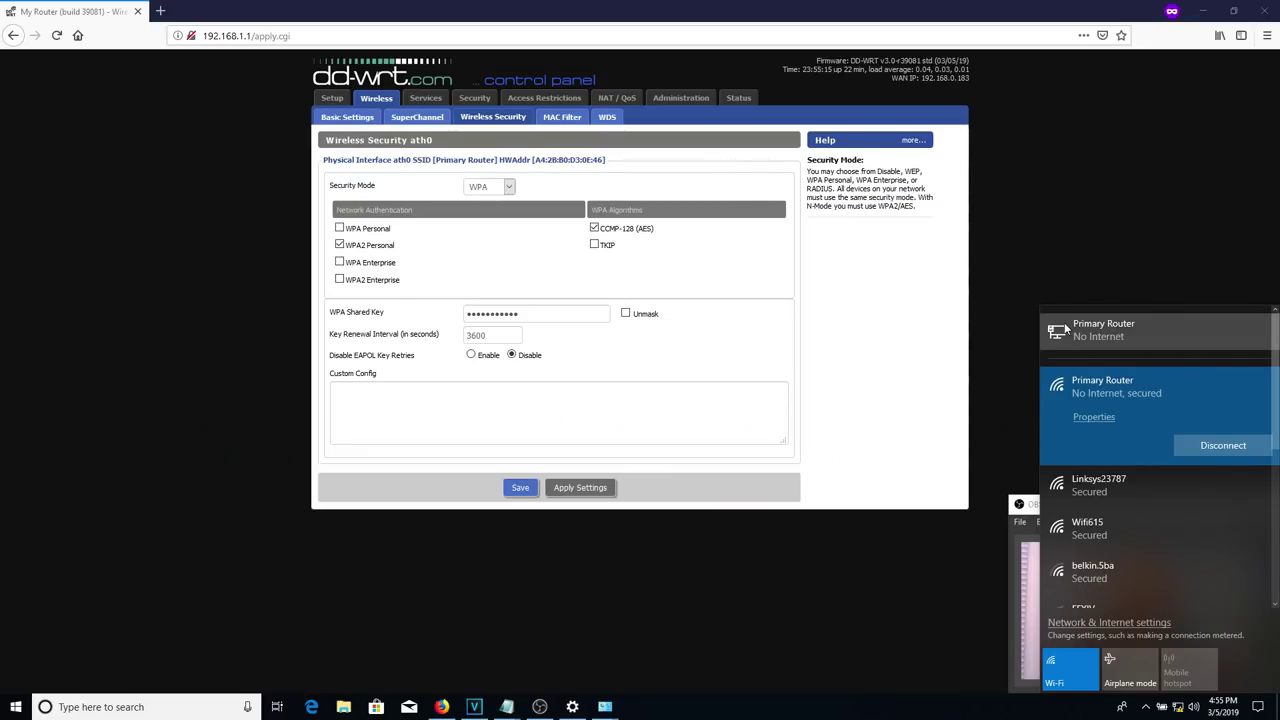
pyautogui.click(997, 621)
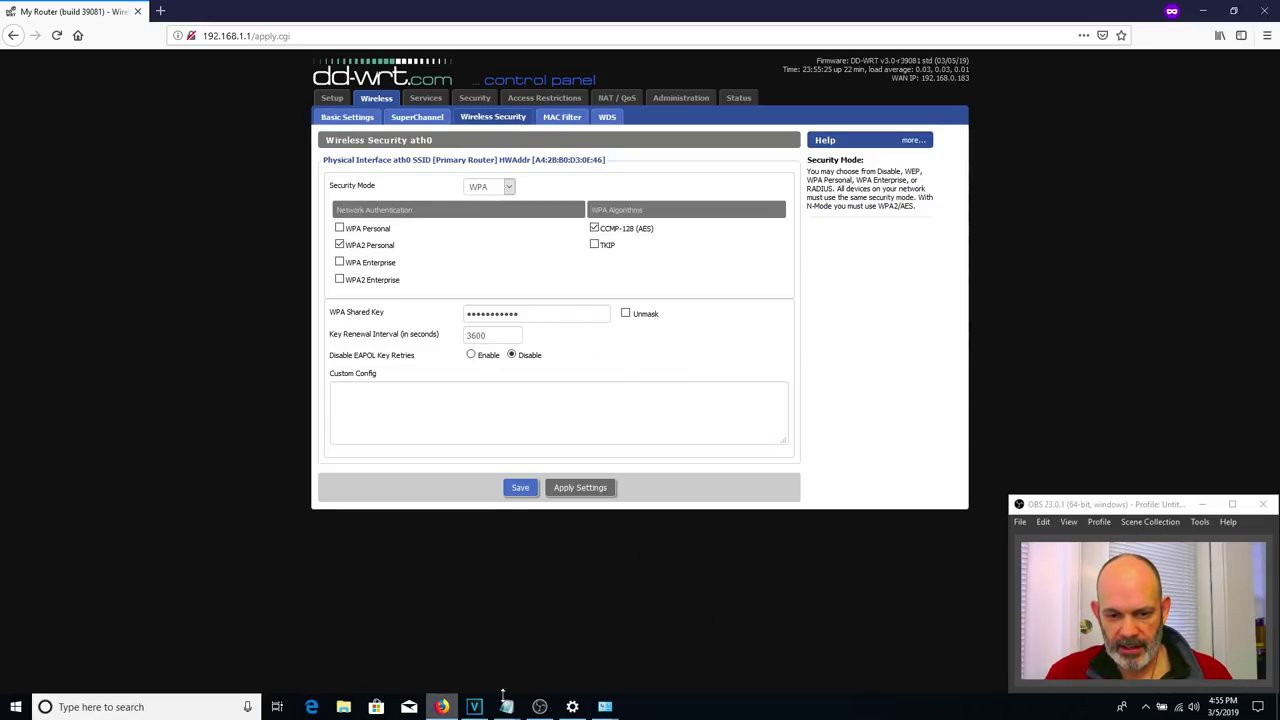
pyautogui.click(607, 709)
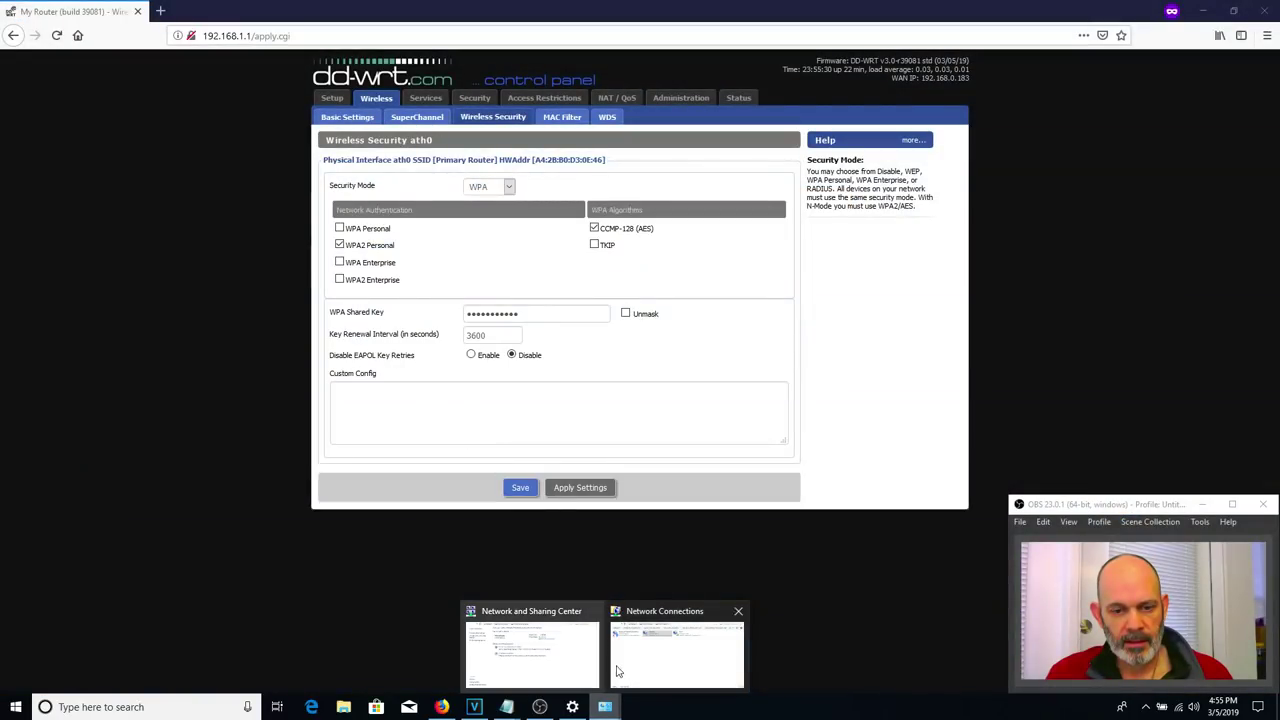
pyautogui.click(650, 686)
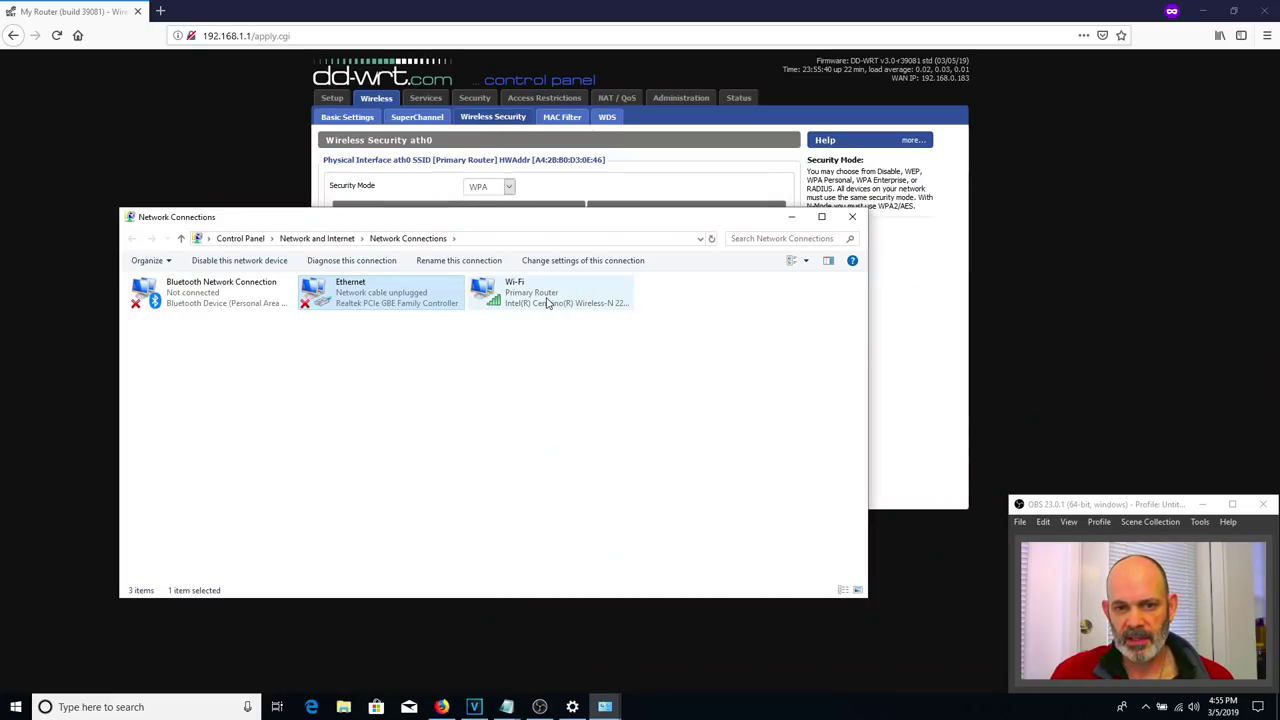
pyautogui.click(1178, 711)
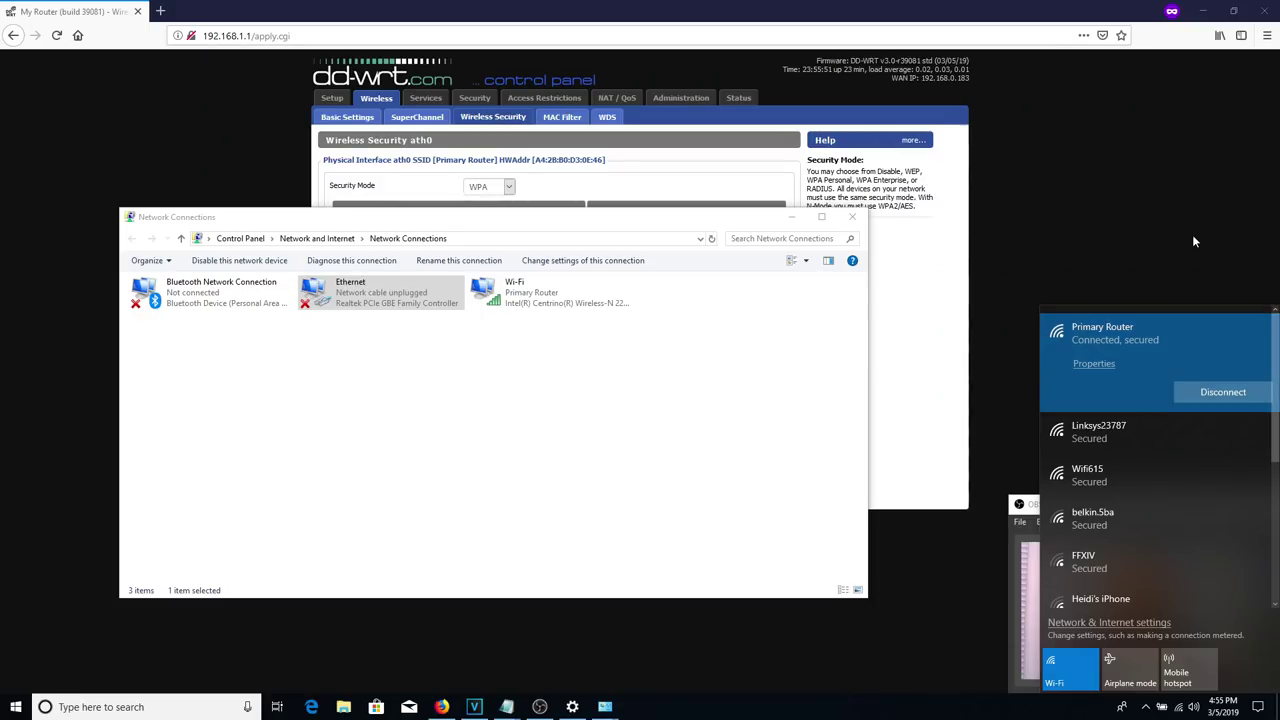
pyautogui.click(849, 217)
pyautogui.click(849, 217)
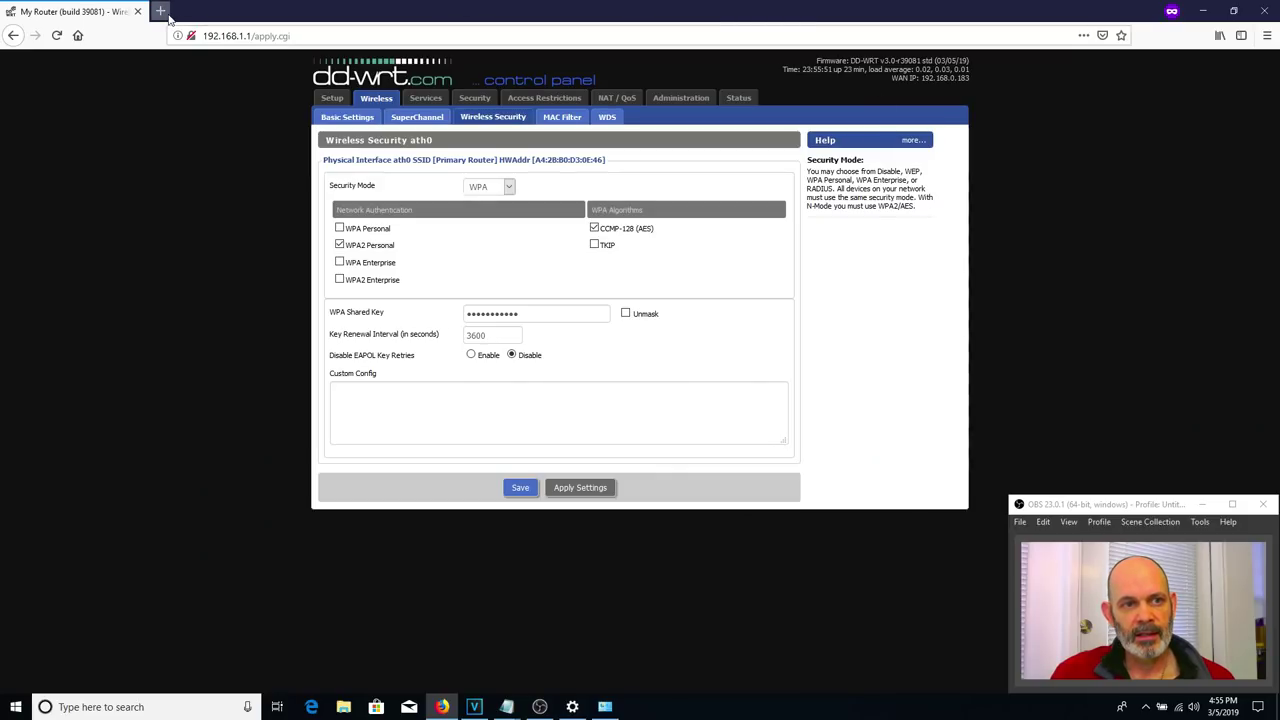
pyautogui.click(165, 12)
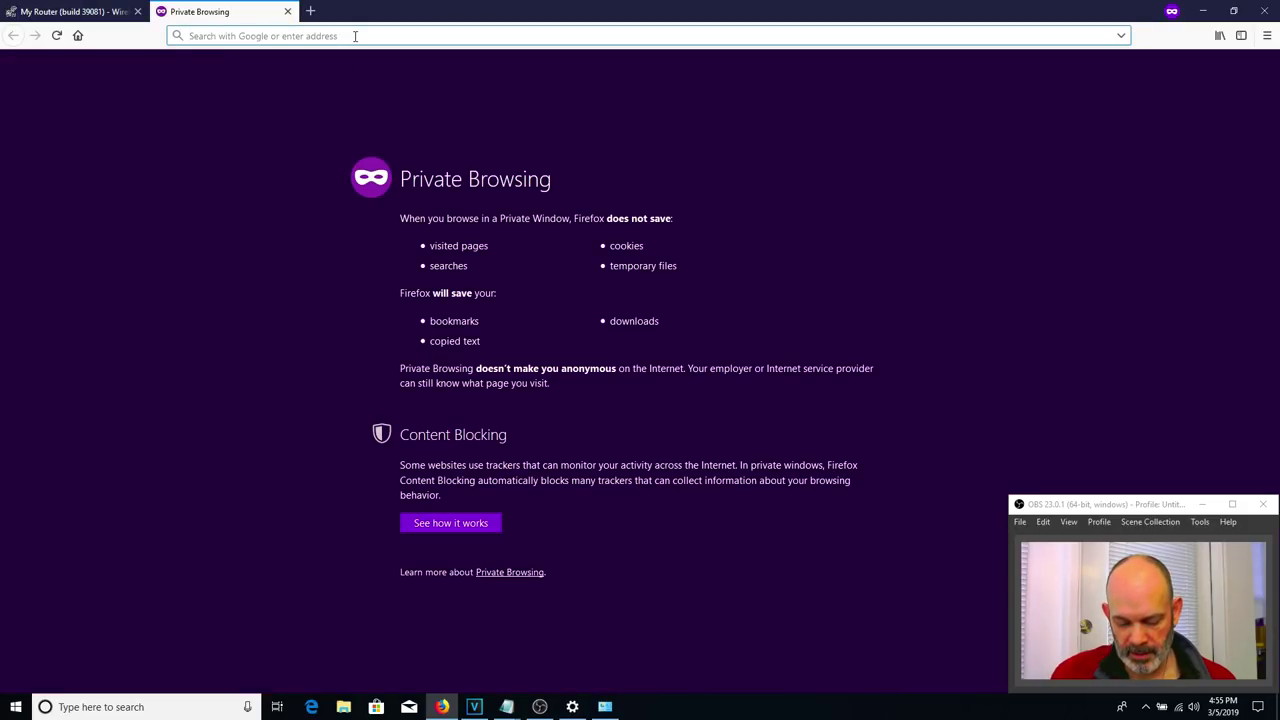
# - Load google in the new tab, then switch back to the My Router tab
pyautogui.write('google')
pyautogui.press('Return')
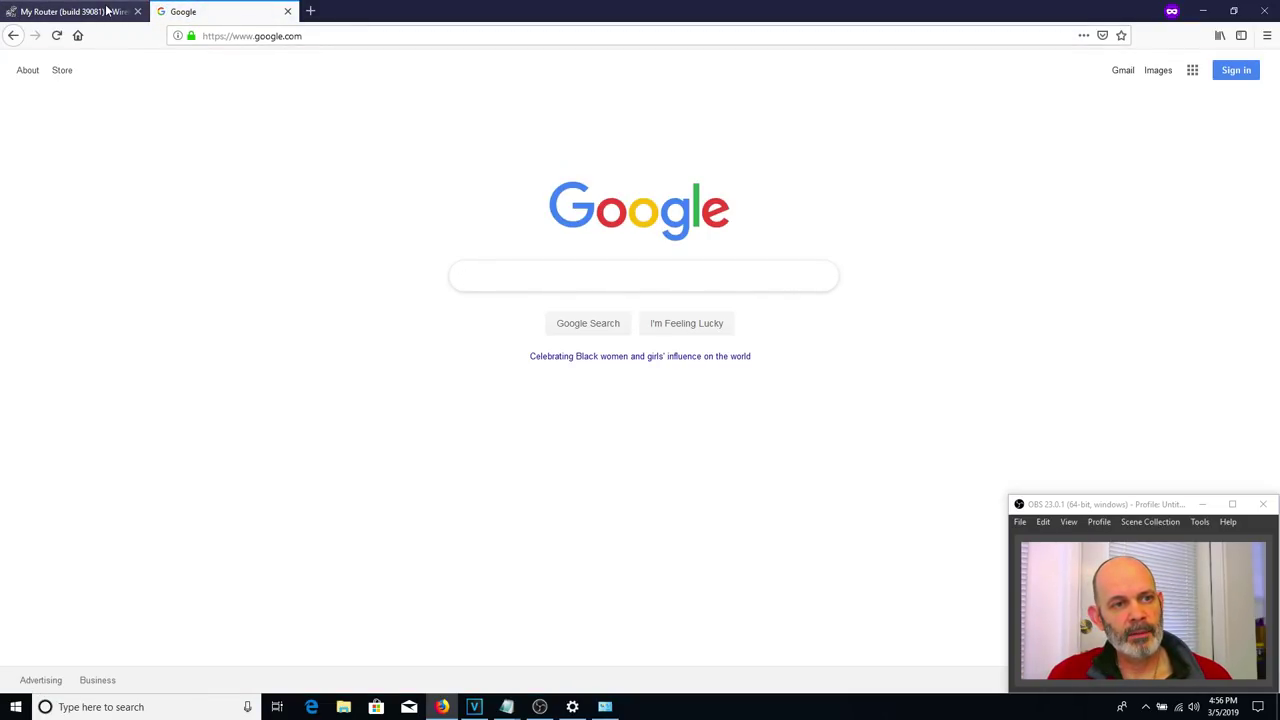
pyautogui.click(70, 11)
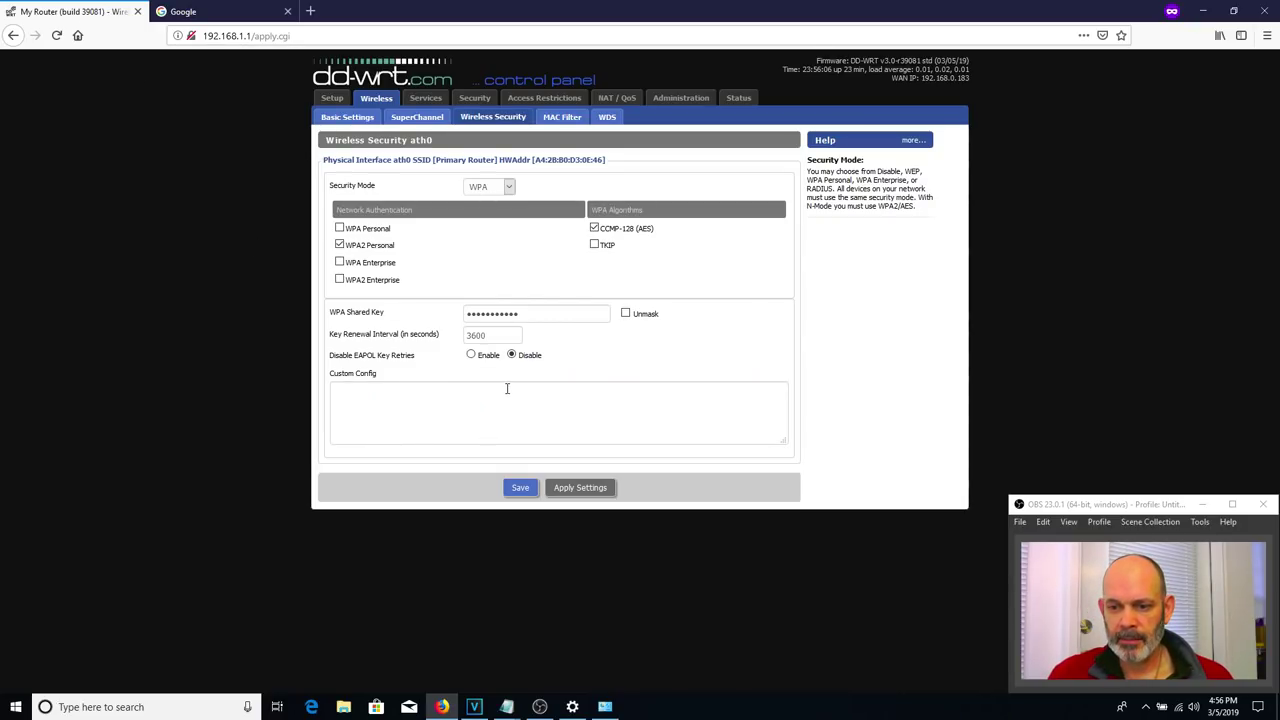
# - Open Administration > Backup and start a configuration backup, cancelling the download
pyautogui.click(678, 98)
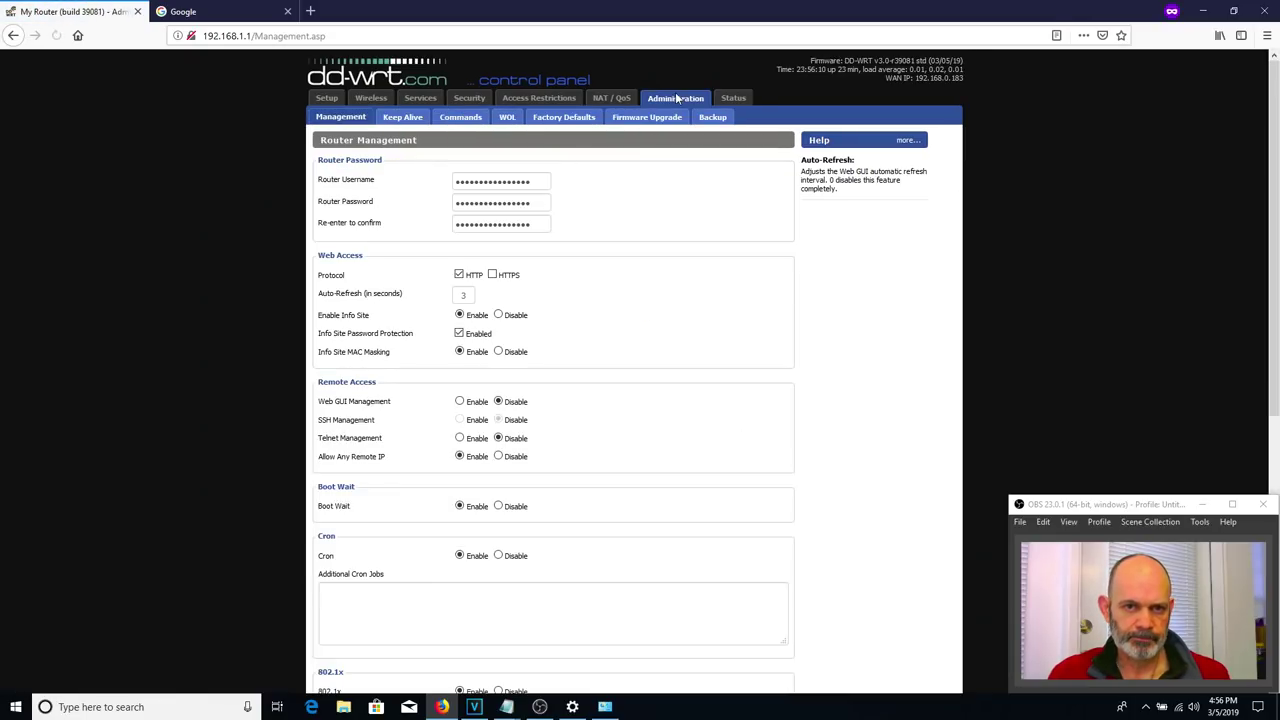
pyautogui.click(712, 118)
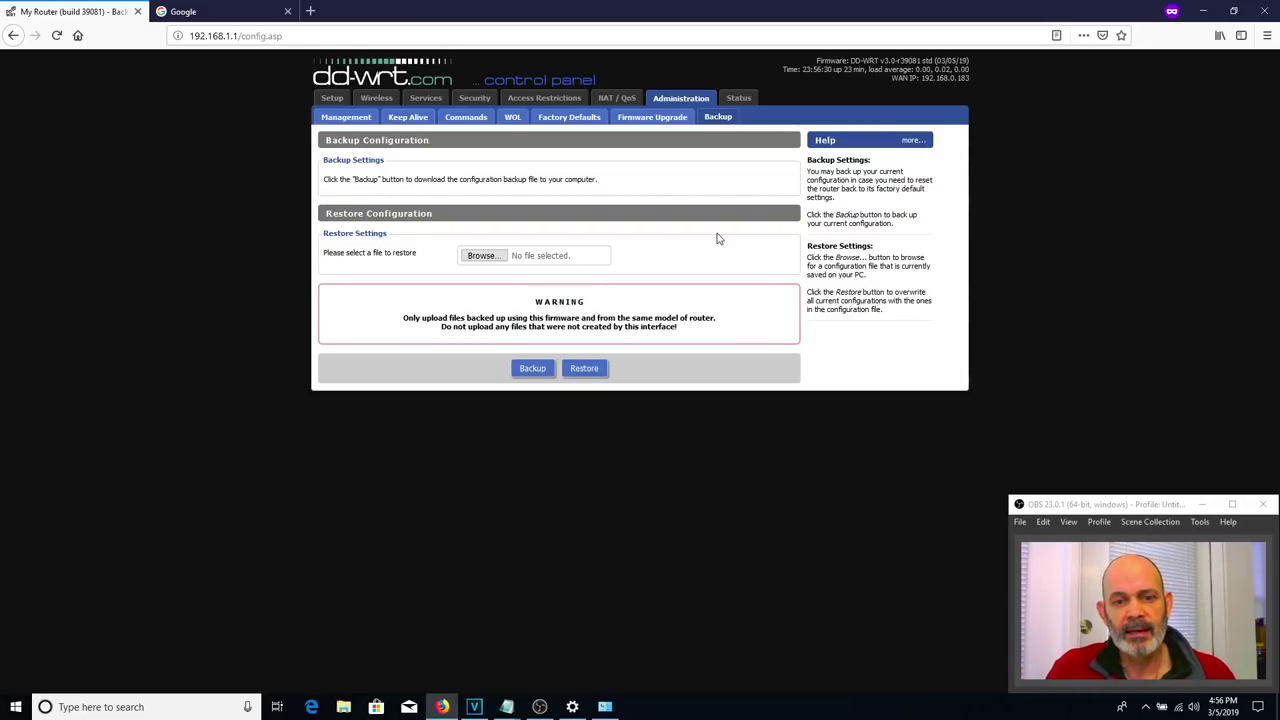
pyautogui.click(526, 370)
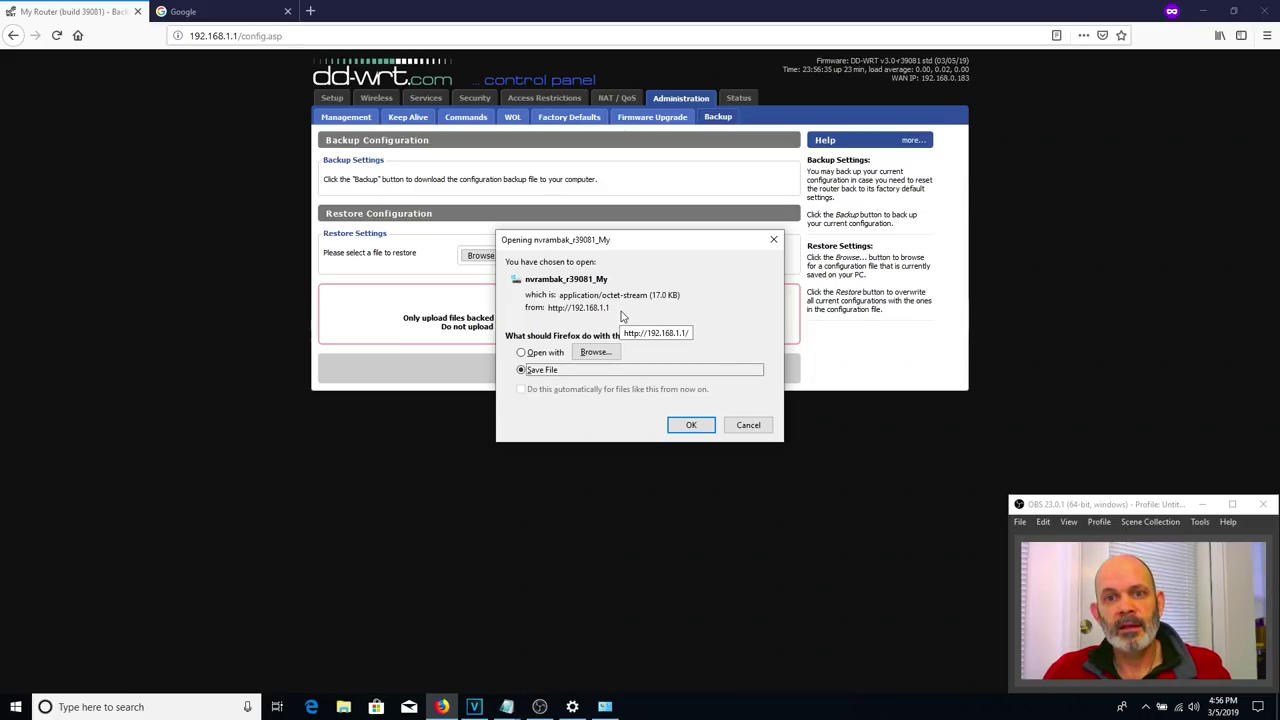
pyautogui.click(755, 430)
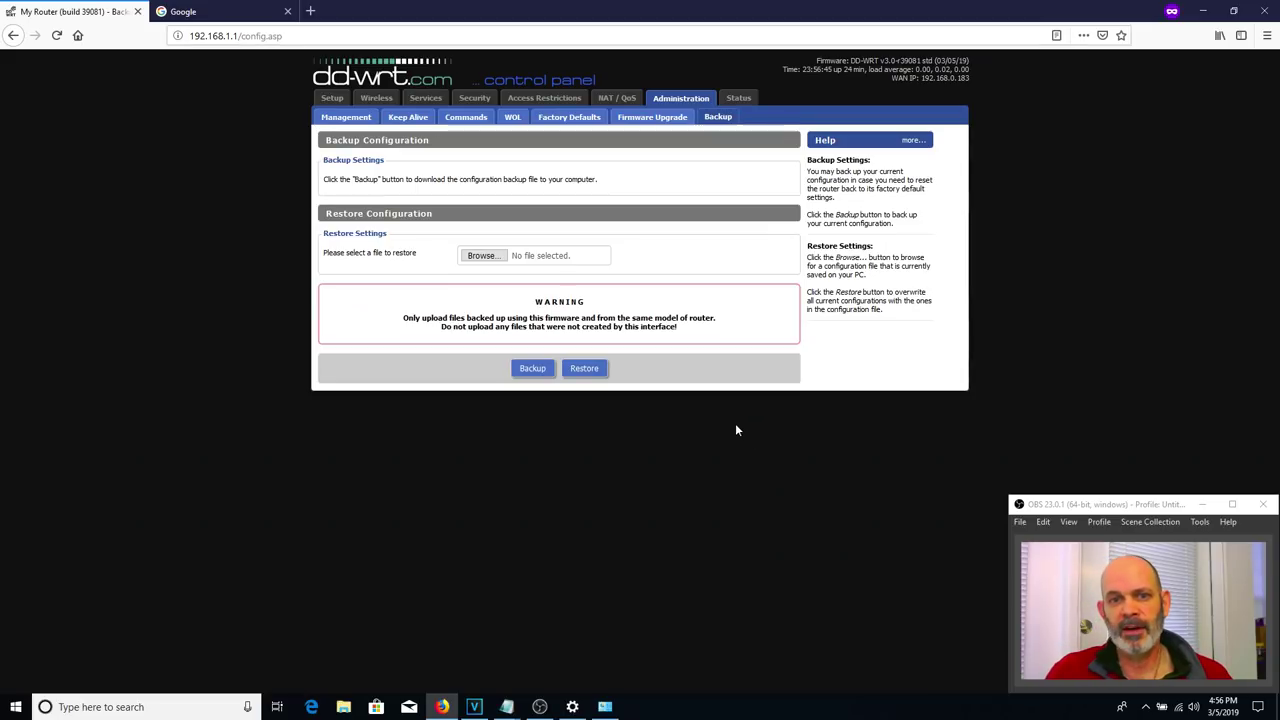
# - Try Restore without a file, dismiss the warning, and close the file chooser empty
pyautogui.click(584, 368)
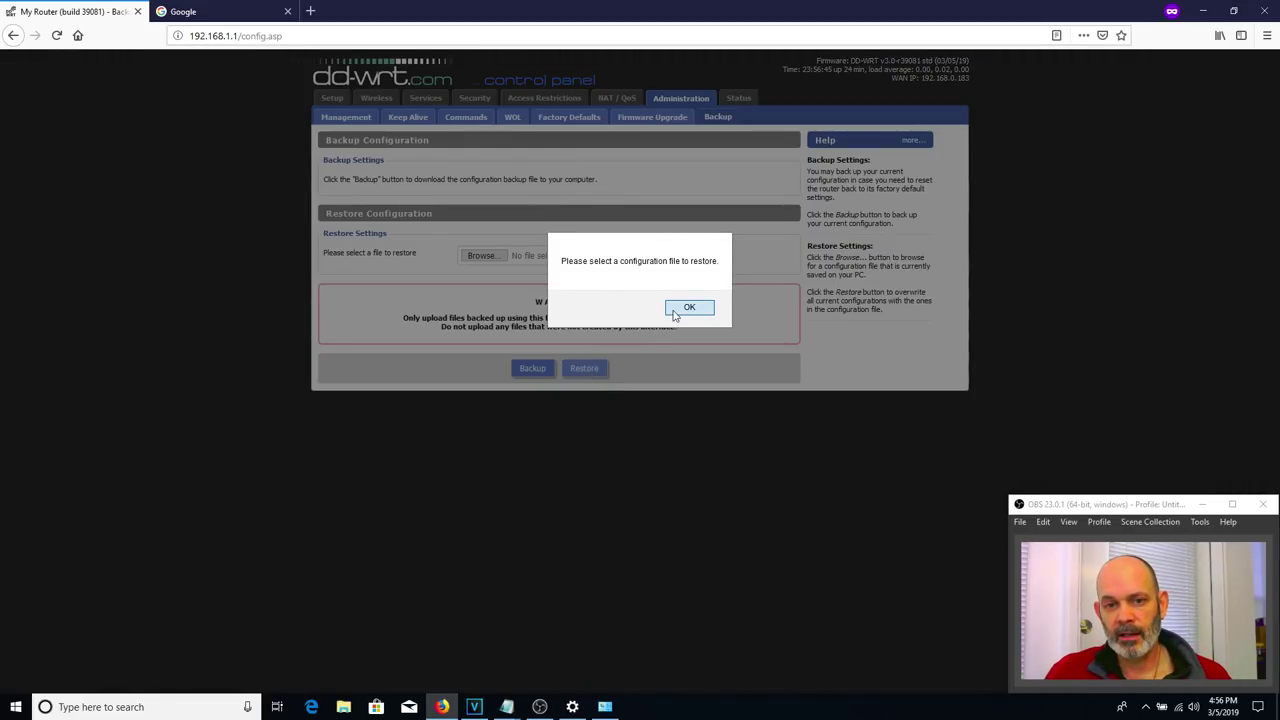
pyautogui.click(689, 307)
pyautogui.click(480, 257)
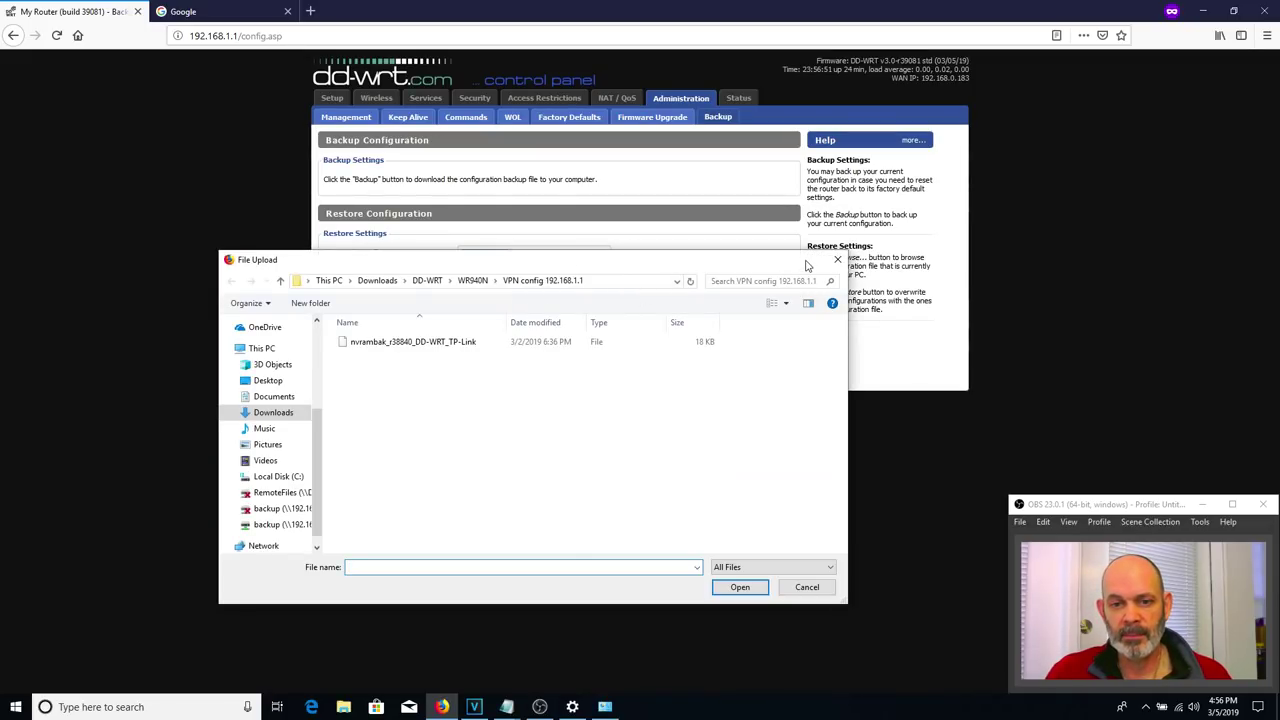
pyautogui.click(836, 262)
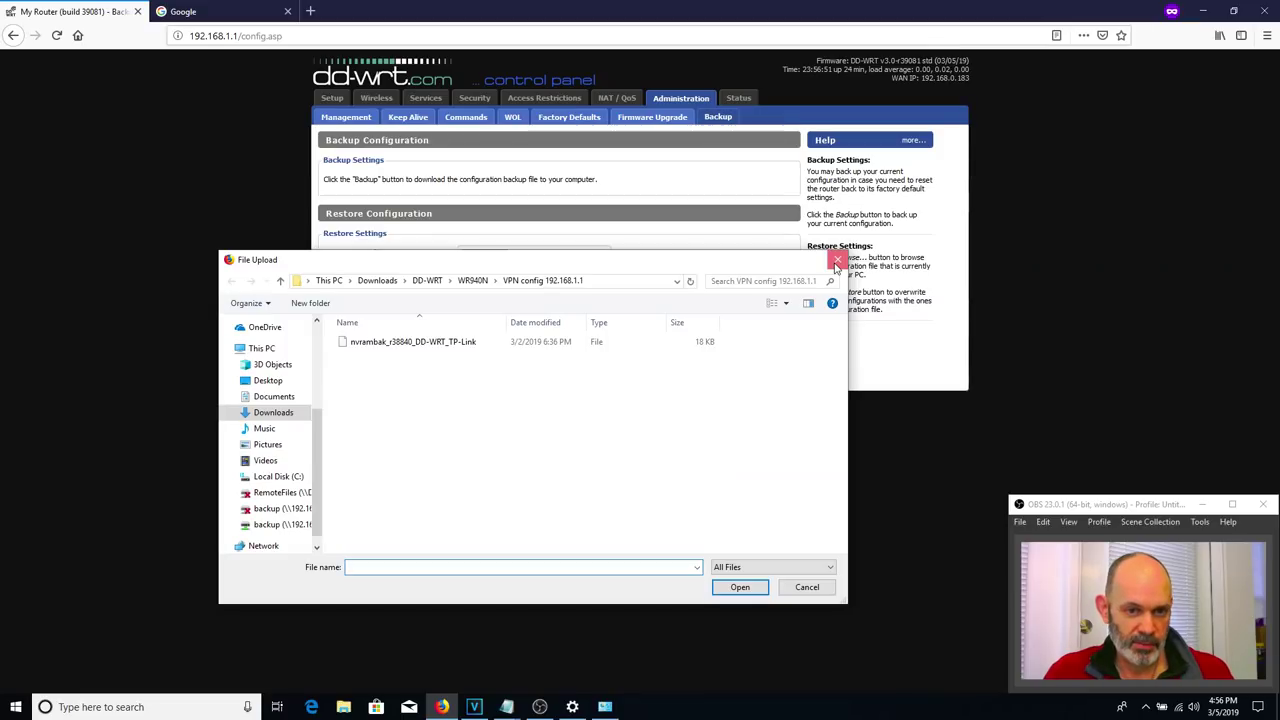
pyautogui.click(836, 262)
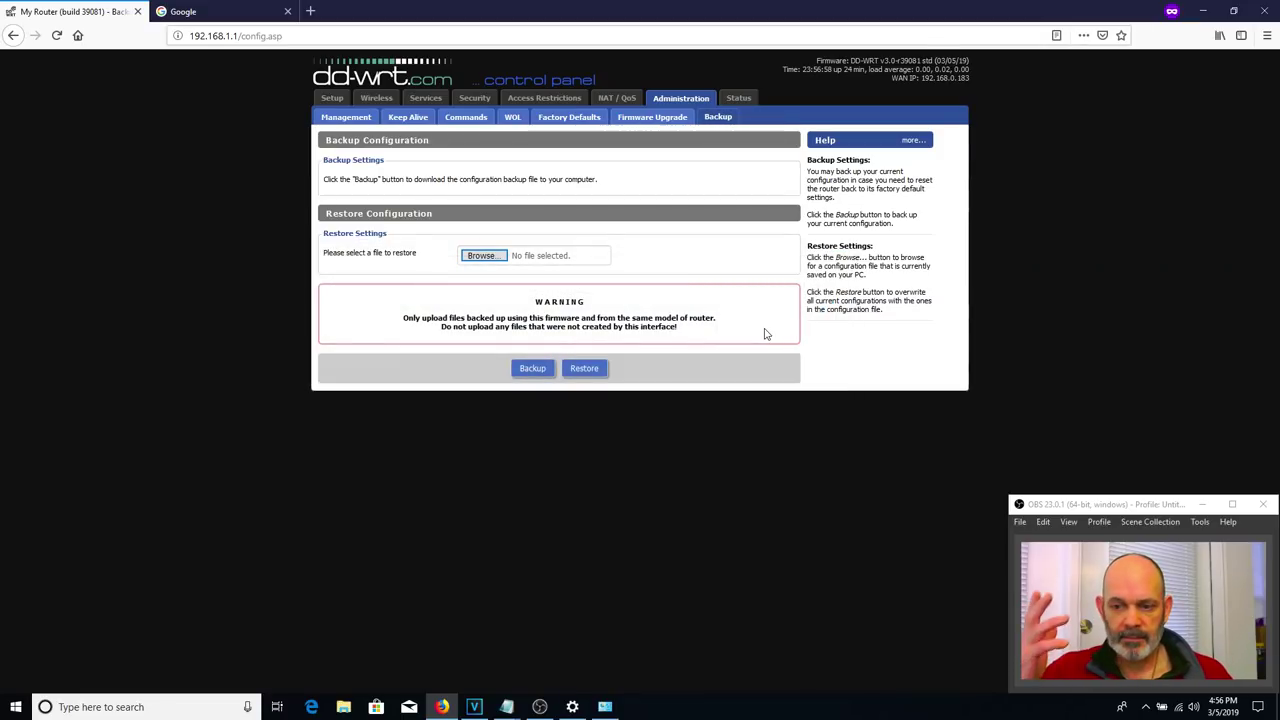